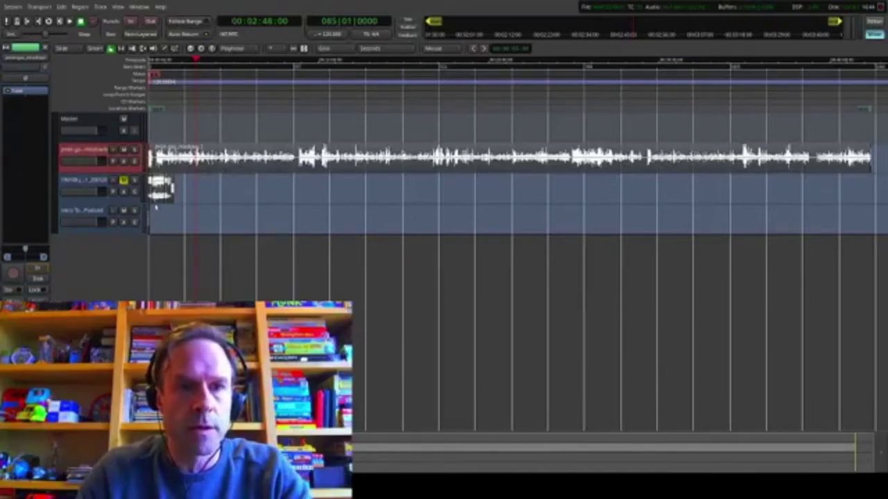
Step: Enlarge the mixdown track, split its region at the first pause and trim both new region edges back to the speech
{"action": "key", "text": "f"}
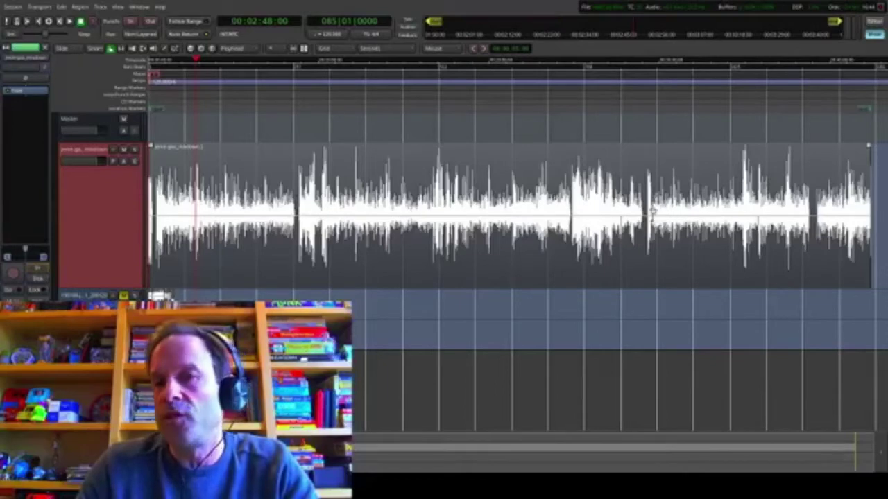
{"action": "scroll", "coordinate": [159, 220], "scroll_direction": "up", "scroll_amount": 2}
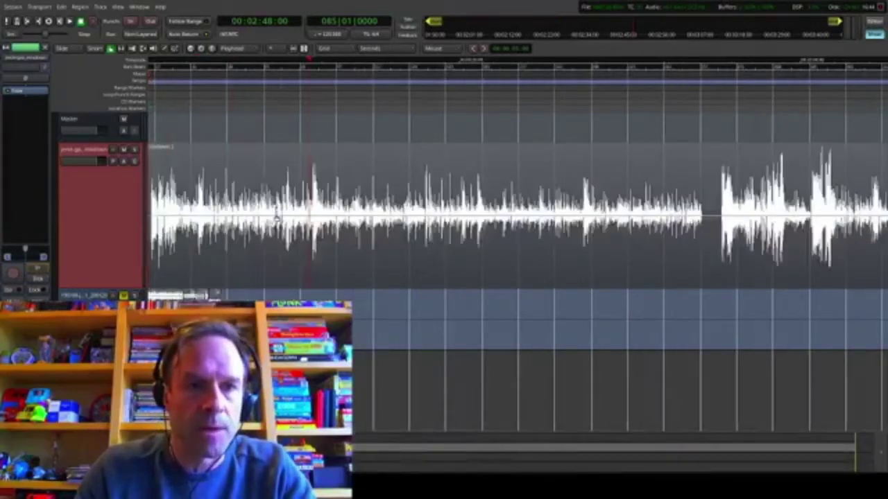
{"action": "scroll", "coordinate": [281, 215], "scroll_direction": "left", "scroll_amount": 1}
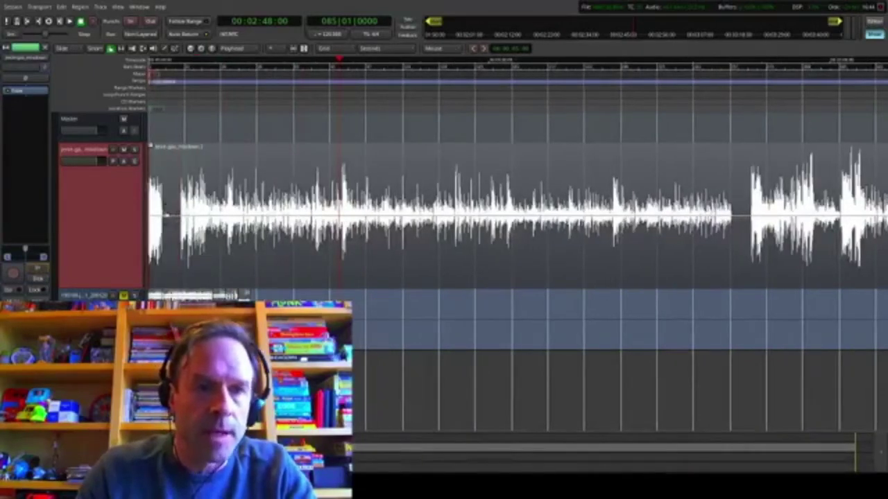
{"action": "left_click", "coordinate": [172, 218]}
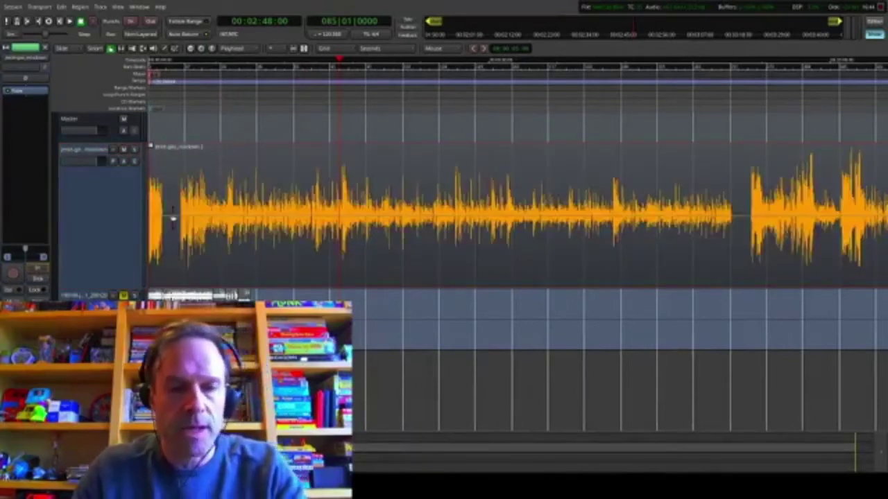
{"action": "key", "text": "s"}
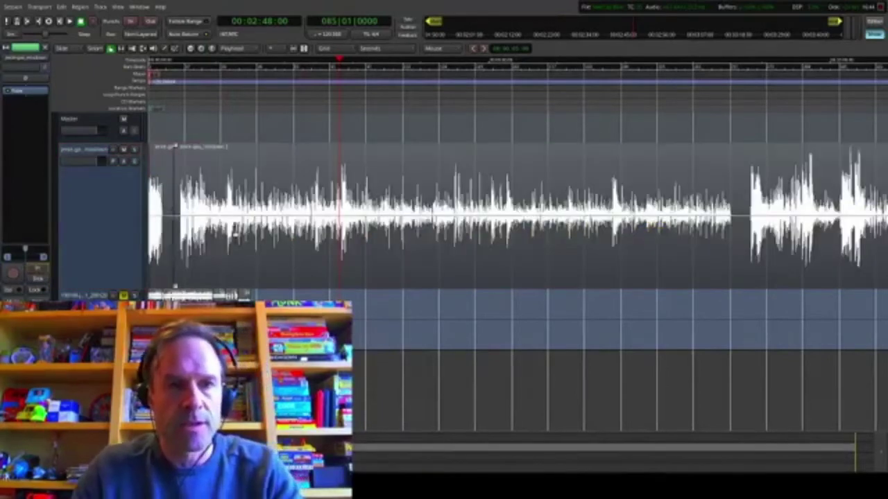
{"action": "left_click", "coordinate": [167, 225]}
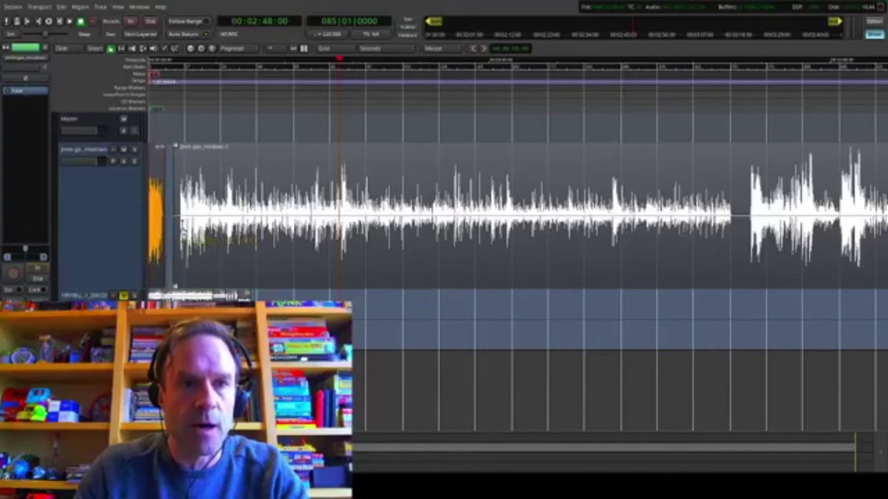
{"action": "left_click_drag", "start_coordinate": [179, 231], "coordinate": [184, 233]}
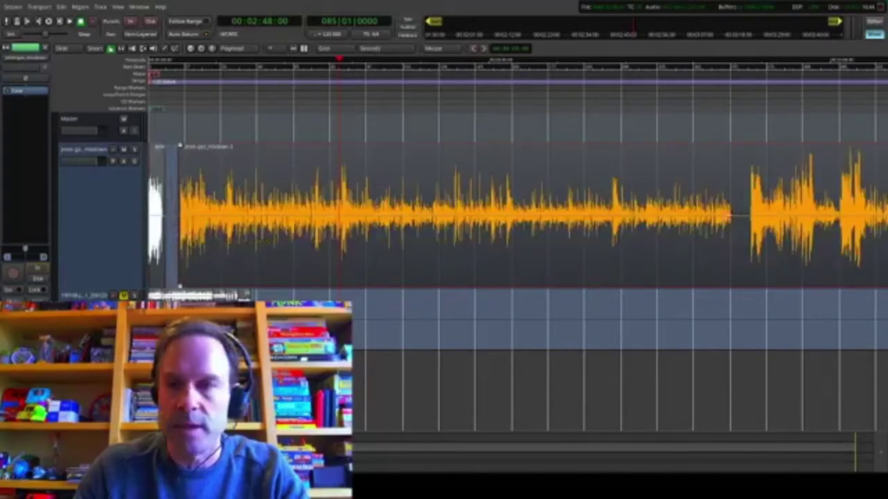
Step: Split the mixdown at the second pause and trim both adjoining region edges to remove the silence
{"action": "key", "text": "s"}
{"action": "left_click_drag", "start_coordinate": [740, 229], "coordinate": [748, 232]}
{"action": "left_click", "coordinate": [741, 233]}
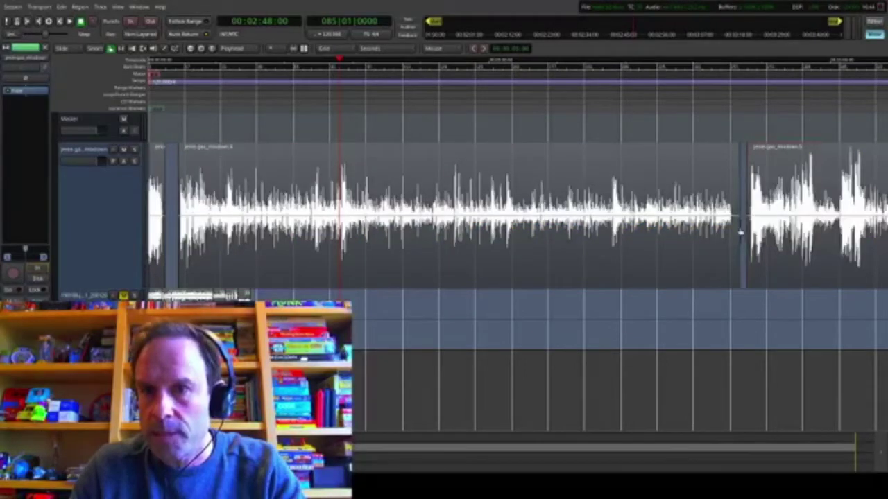
{"action": "left_click", "coordinate": [732, 230]}
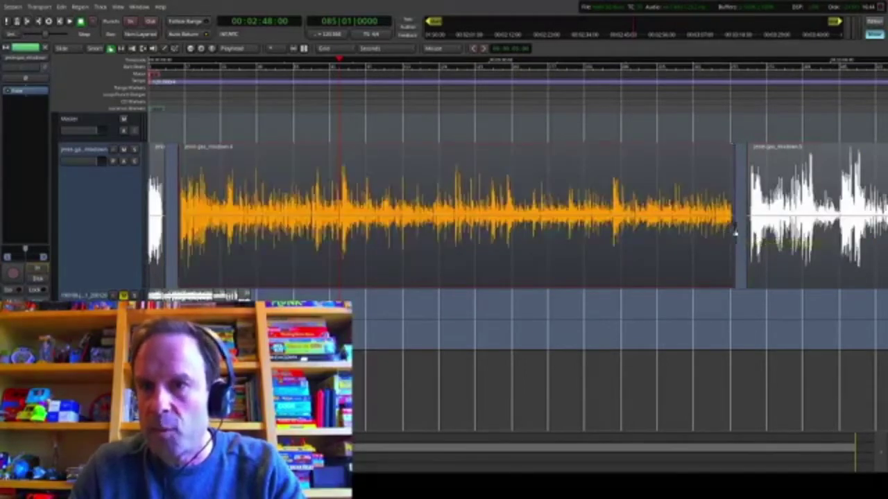
Step: Split the long middle mixdown region just before its next loud passage and trim the edges to open a gap
{"action": "scroll", "coordinate": [591, 268], "scroll_direction": "right", "scroll_amount": 11}
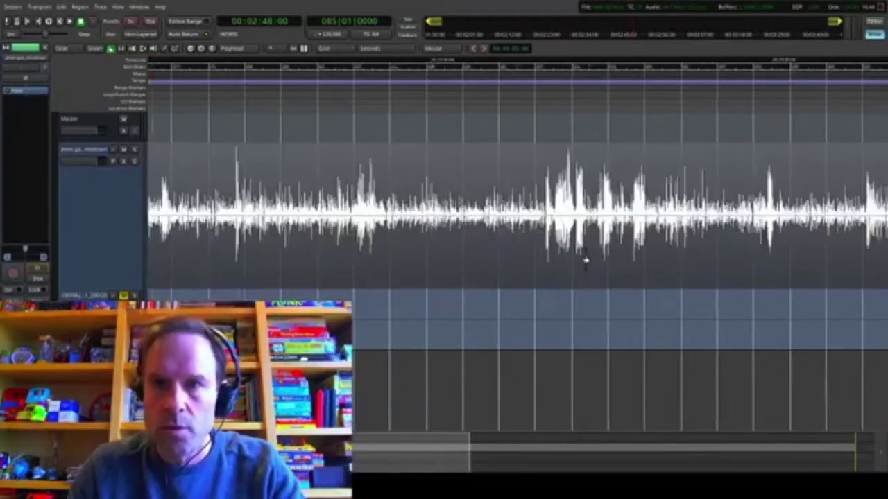
{"action": "scroll", "coordinate": [579, 255], "scroll_direction": "right", "scroll_amount": 6}
{"action": "scroll", "coordinate": [569, 254], "scroll_direction": "left", "scroll_amount": 3}
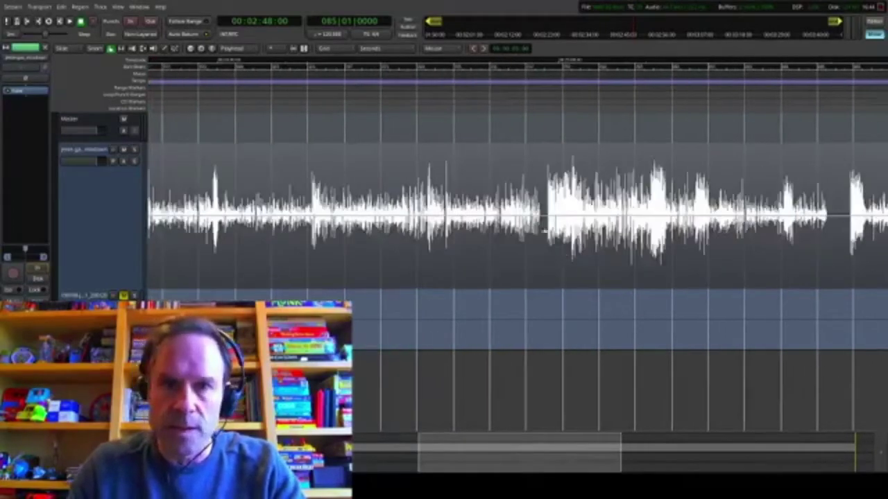
{"action": "left_click", "coordinate": [545, 219]}
{"action": "key", "text": "s"}
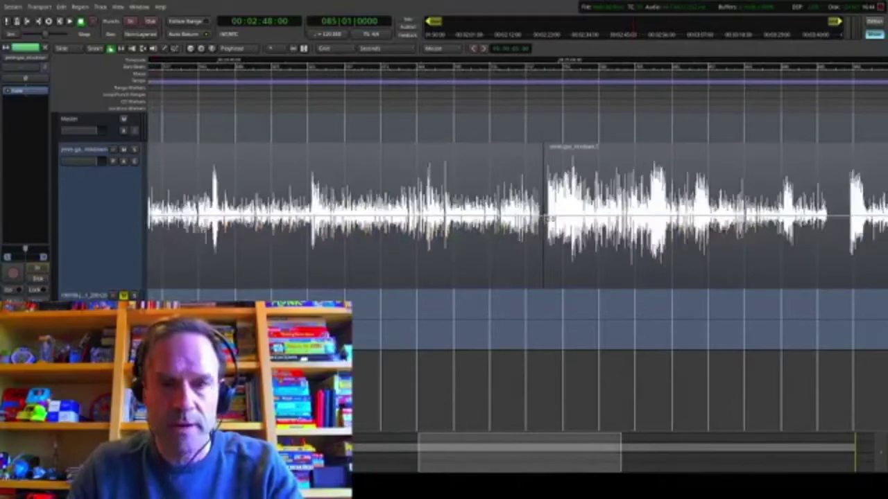
{"action": "left_click_drag", "start_coordinate": [545, 219], "coordinate": [589, 223]}
{"action": "left_click", "coordinate": [536, 222]}
Step: Split the last mixdown region at its first silent gap and trim the edges on both sides of the cut
{"action": "scroll", "coordinate": [589, 226], "scroll_direction": "down", "scroll_amount": 1}
{"action": "scroll", "coordinate": [589, 227], "scroll_direction": "right", "scroll_amount": 4}
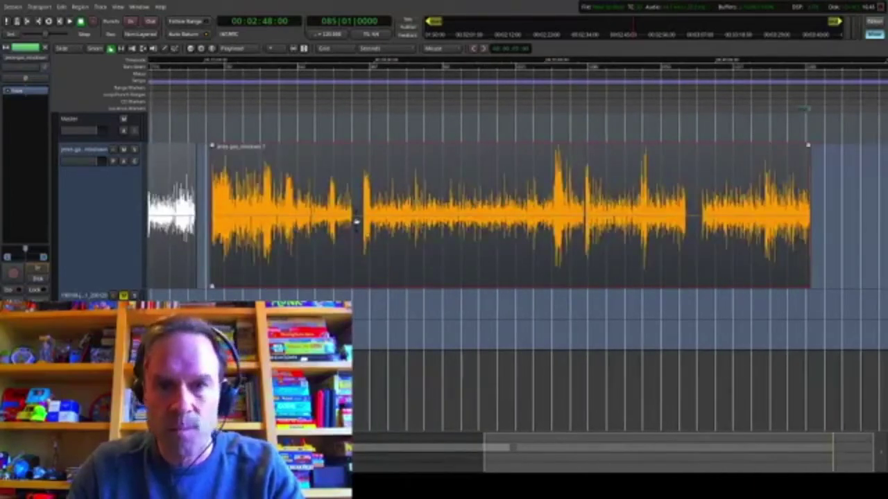
{"action": "key", "text": "s"}
{"action": "left_click", "coordinate": [360, 221]}
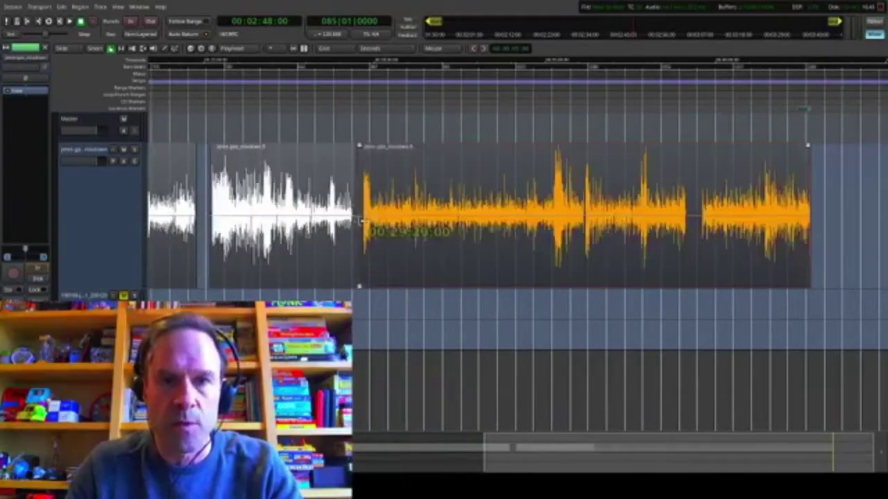
{"action": "left_click", "coordinate": [347, 225]}
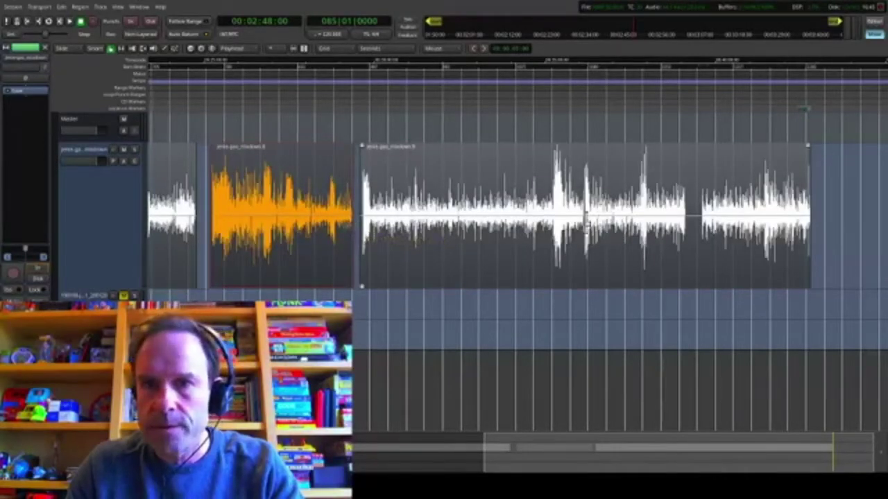
Step: Play the mixdown from 00:36:04 to check the speech leading into the pause
{"action": "scroll", "coordinate": [562, 222], "scroll_direction": "up", "scroll_amount": 4}
{"action": "left_click", "coordinate": [555, 218]}
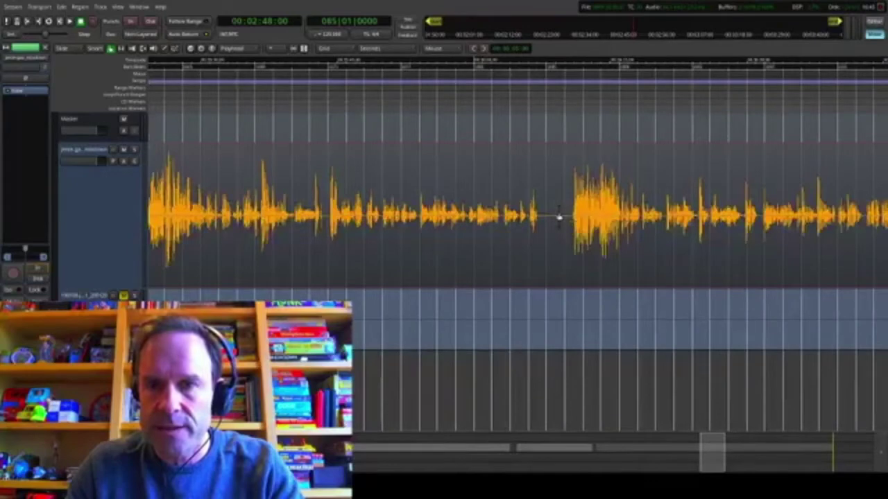
{"action": "key", "text": "space"}
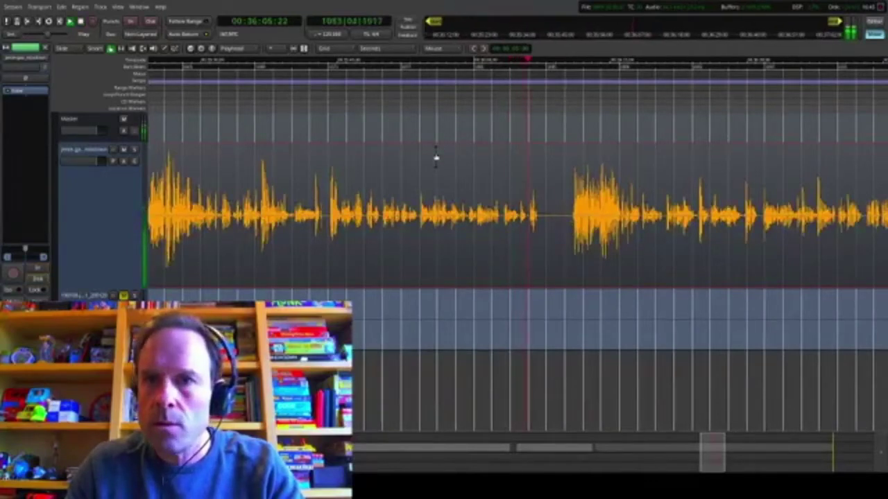
{"action": "key", "text": "space"}
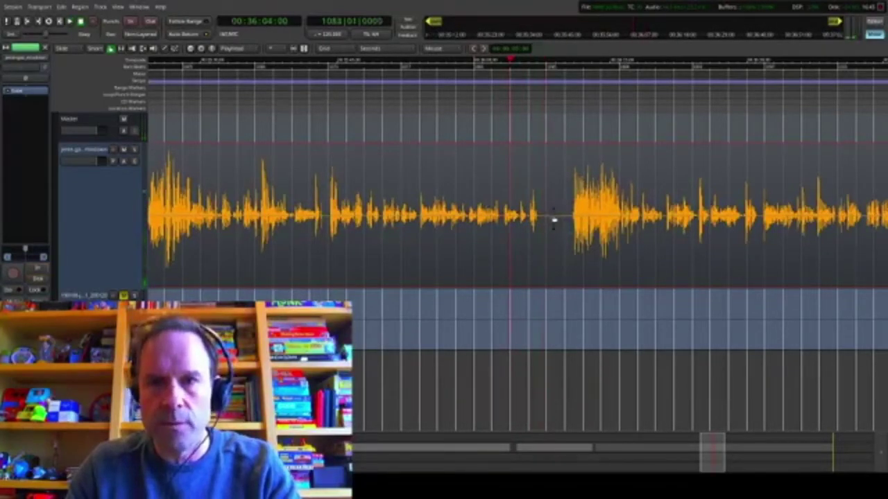
Step: Split the mixdown at the pause just after 00:36:04 and trim both edges close to the speech with snapping set to No Grid
{"action": "key", "text": "s"}
{"action": "left_click_drag", "start_coordinate": [557, 220], "coordinate": [575, 227]}
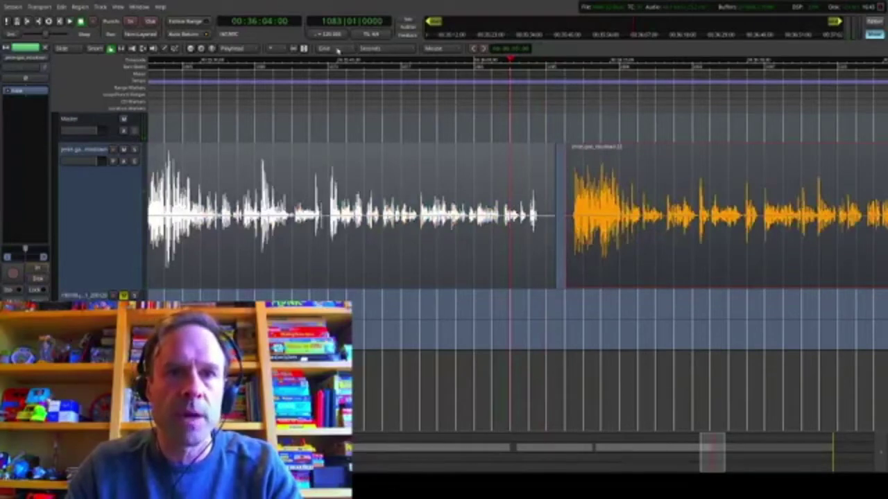
{"action": "left_click_drag", "start_coordinate": [591, 215], "coordinate": [604, 216]}
{"action": "left_click_drag", "start_coordinate": [548, 240], "coordinate": [533, 247]}
Step: Split the last mixdown region in its long silence and trim the silence from the edges around the cut
{"action": "scroll", "coordinate": [548, 248], "scroll_direction": "down", "scroll_amount": 2}
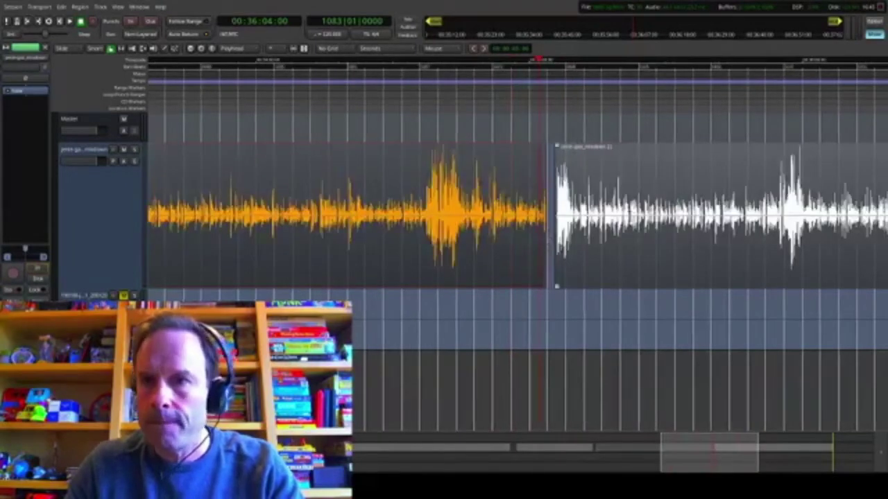
{"action": "scroll", "coordinate": [637, 218], "scroll_direction": "right", "scroll_amount": 4}
{"action": "left_click", "coordinate": [621, 218]}
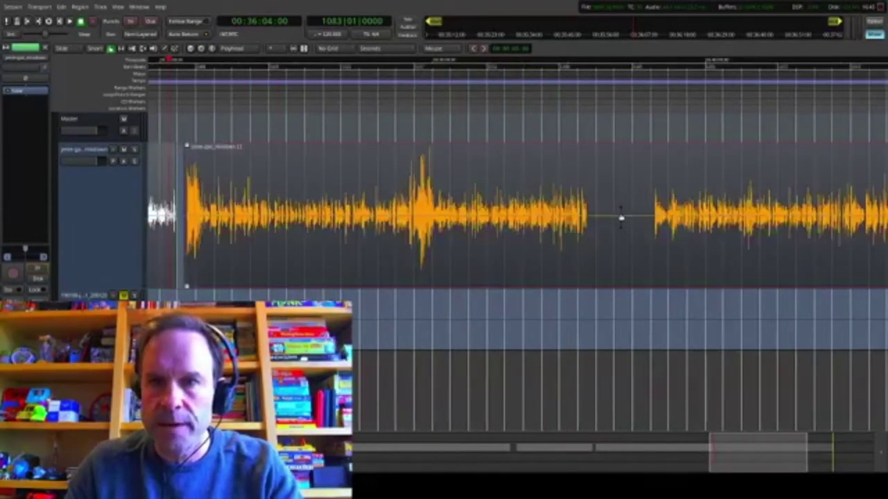
{"action": "key", "text": "s"}
{"action": "left_click_drag", "start_coordinate": [630, 231], "coordinate": [593, 245]}
Step: Move the last two mixdown regions further along the timeline to leave a gap before each one
{"action": "key", "text": "minus"}
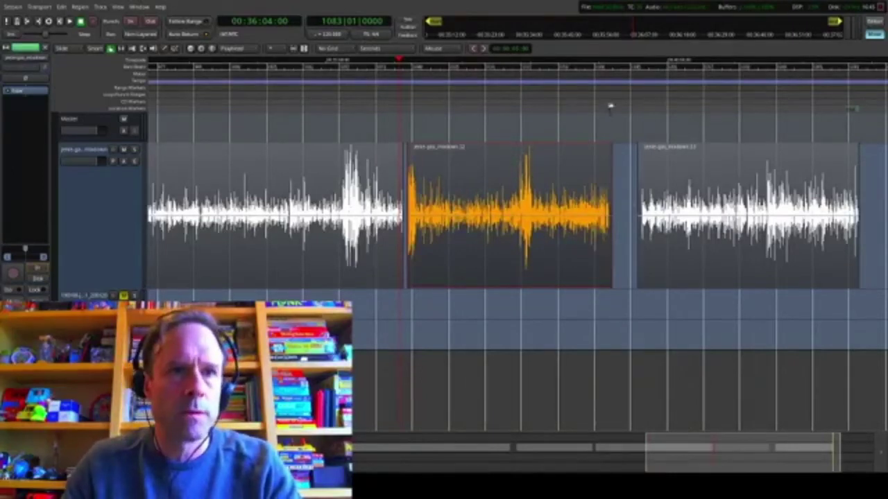
{"action": "scroll", "coordinate": [775, 223], "scroll_direction": "up", "scroll_amount": 3}
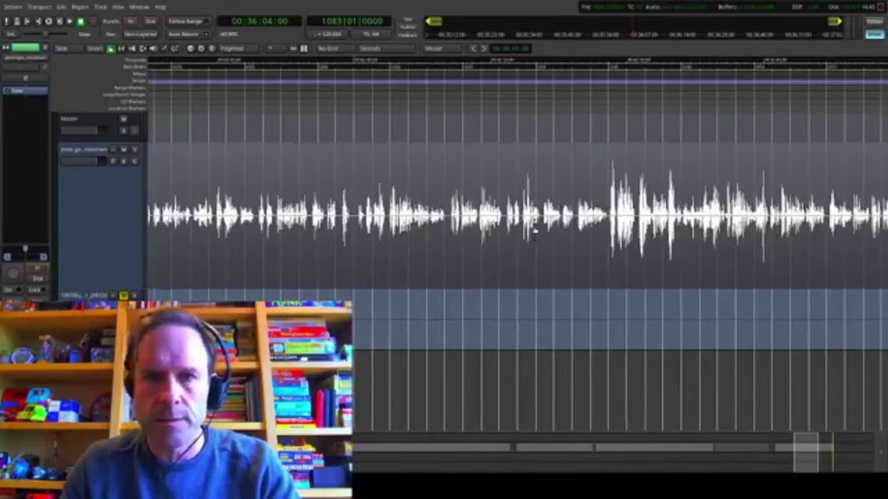
{"action": "key", "text": "minus"}
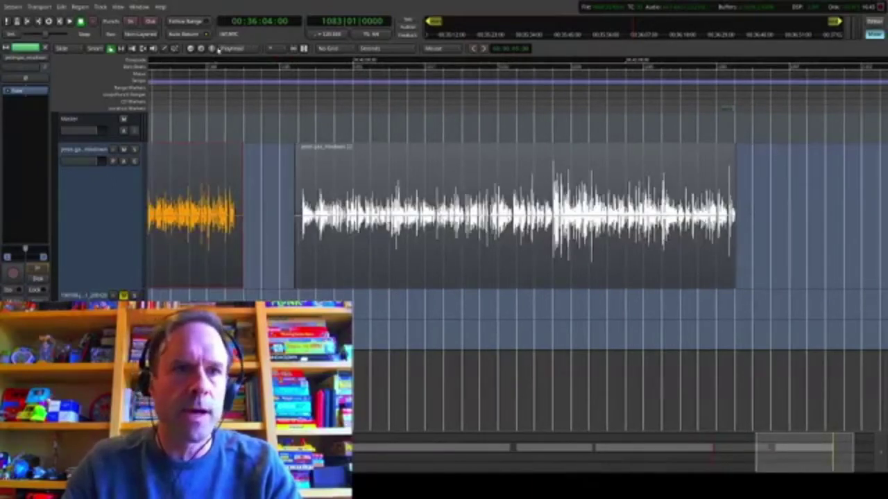
{"action": "left_click", "coordinate": [212, 48]}
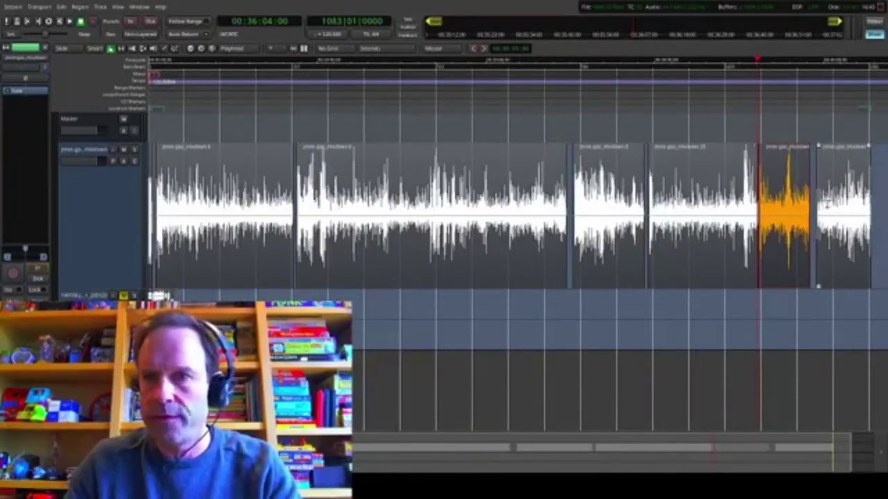
{"action": "left_click_drag", "start_coordinate": [773, 219], "coordinate": [780, 219]}
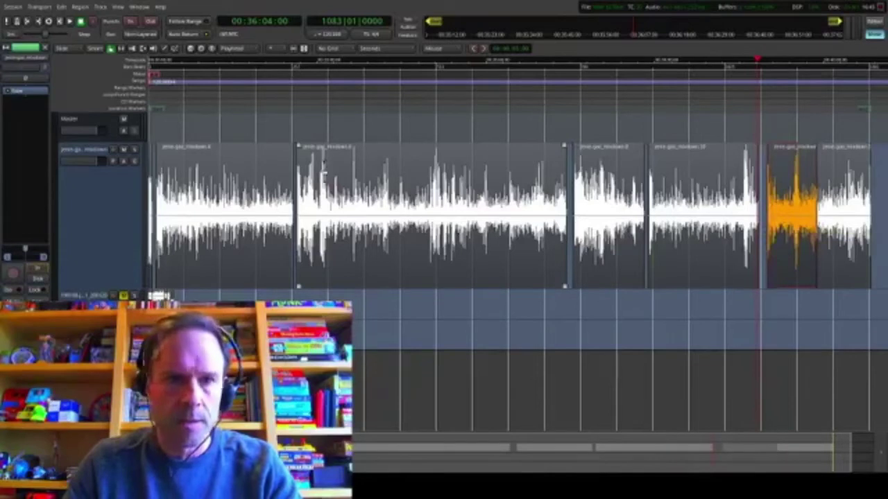
{"action": "left_click_drag", "start_coordinate": [789, 199], "coordinate": [842, 198]}
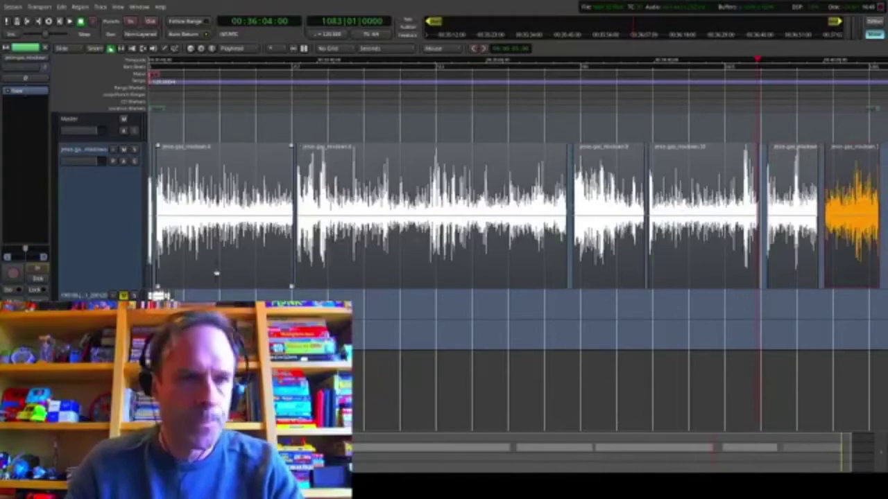
Step: Return the mixdown track to its normal height and enlarge the muted track below it
{"action": "left_click", "coordinate": [63, 210]}
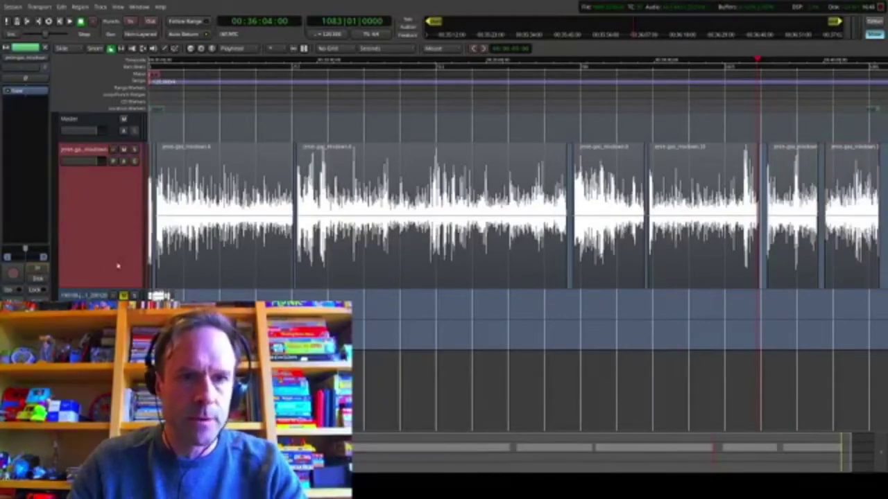
{"action": "key", "text": "shift+z"}
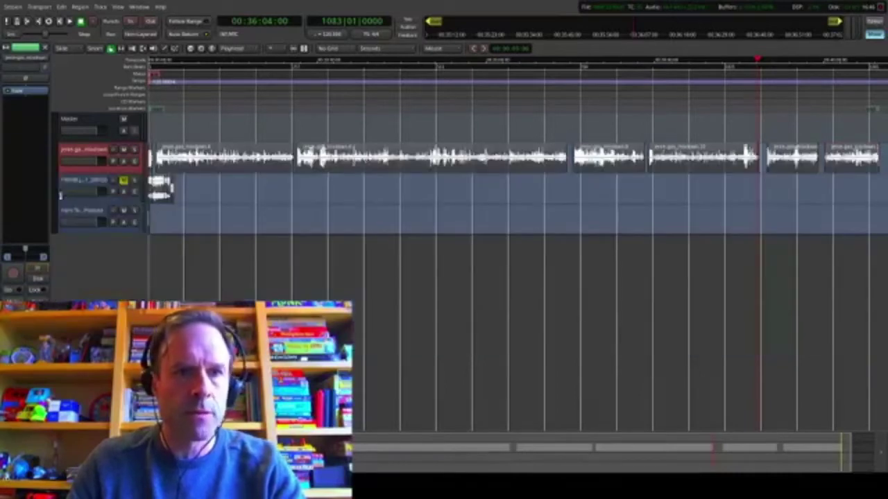
{"action": "left_click", "coordinate": [70, 182]}
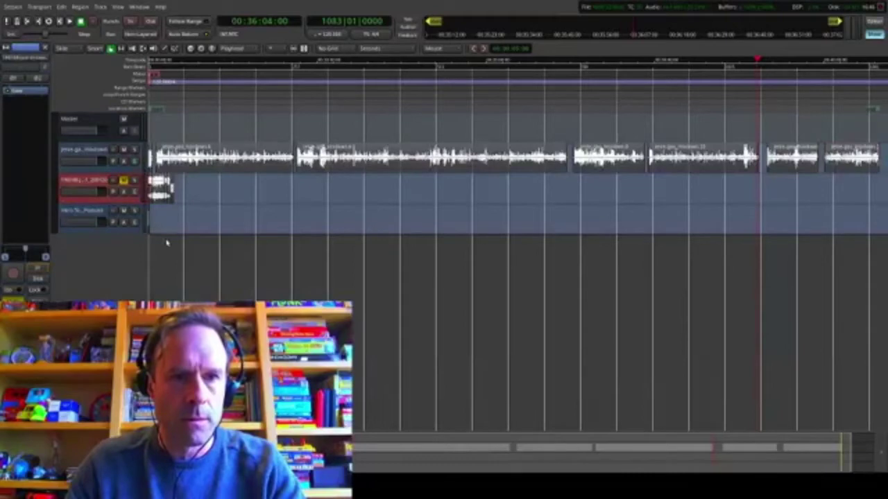
{"action": "left_click_drag", "start_coordinate": [131, 203], "coordinate": [132, 318]}
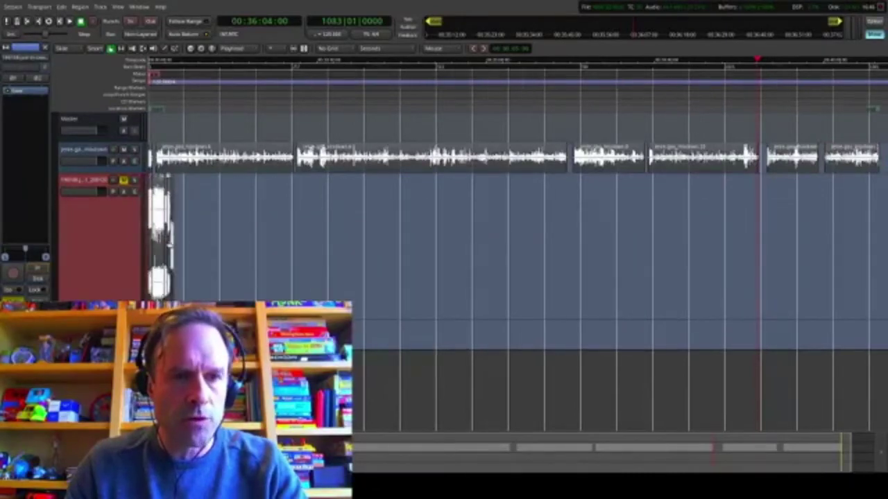
Step: Spread the muted track's clips apart along the timeline, placing the opening clip after all the others
{"action": "scroll", "coordinate": [169, 245], "scroll_direction": "up", "scroll_amount": 2}
{"action": "key", "text": "equal"}
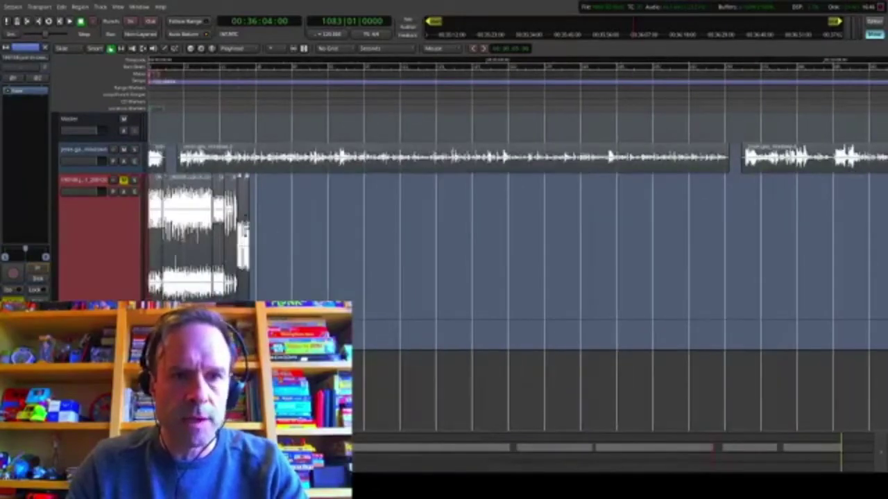
{"action": "left_click_drag", "start_coordinate": [244, 229], "coordinate": [394, 229]}
{"action": "left_click_drag", "start_coordinate": [215, 218], "coordinate": [344, 220]}
{"action": "left_click_drag", "start_coordinate": [183, 217], "coordinate": [299, 219]}
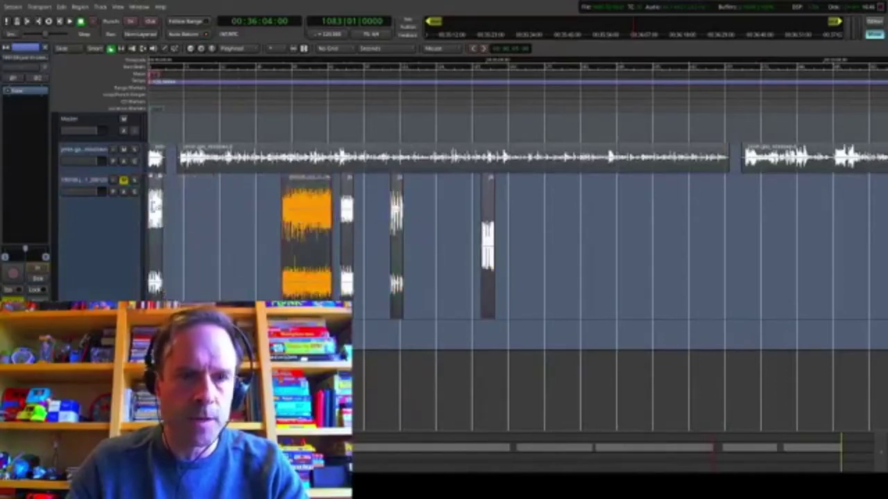
{"action": "left_click_drag", "start_coordinate": [155, 215], "coordinate": [548, 229]}
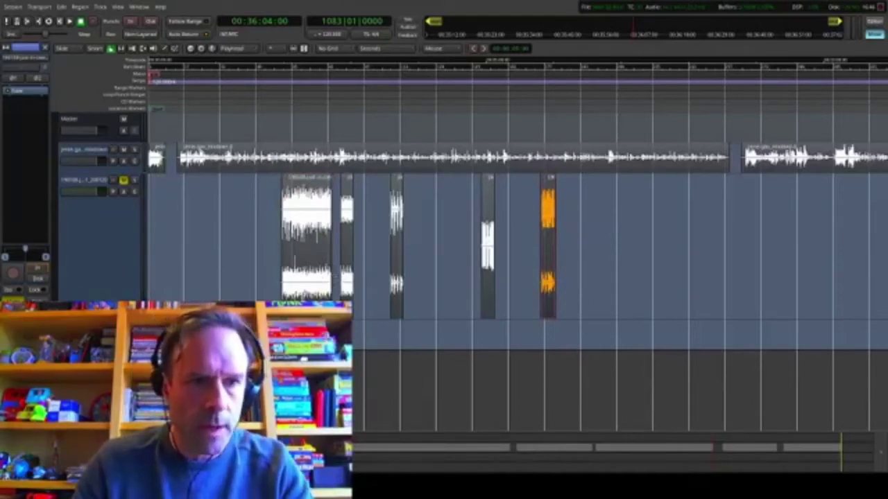
{"action": "key", "text": "Escape"}
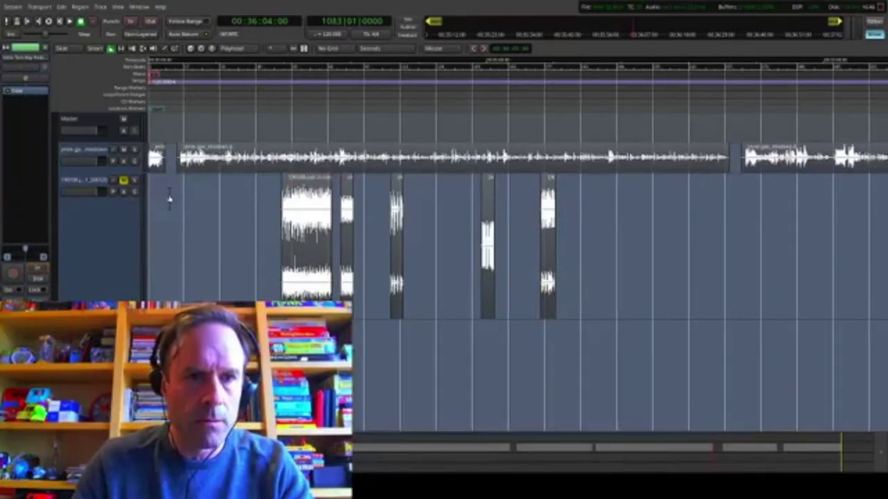
Step: Move the first mixdown region at the session start slightly along the timeline so it begins near the intro clip's end
{"action": "scroll", "coordinate": [164, 254], "scroll_direction": "down", "scroll_amount": 3}
{"action": "scroll", "coordinate": [164, 254], "scroll_direction": "up", "scroll_amount": 2}
{"action": "scroll", "coordinate": [164, 252], "scroll_direction": "down", "scroll_amount": 1}
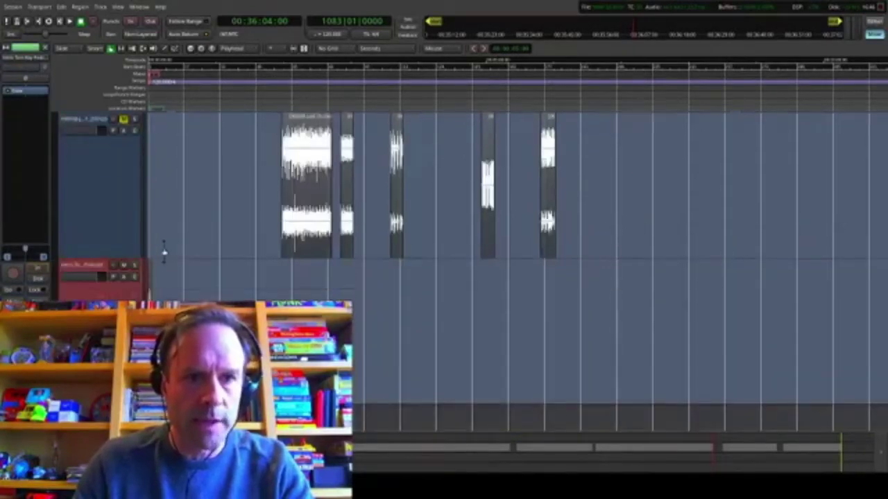
{"action": "left_click_drag", "start_coordinate": [713, 451], "coordinate": [702, 425]}
{"action": "left_click_drag", "start_coordinate": [660, 448], "coordinate": [14, 448]}
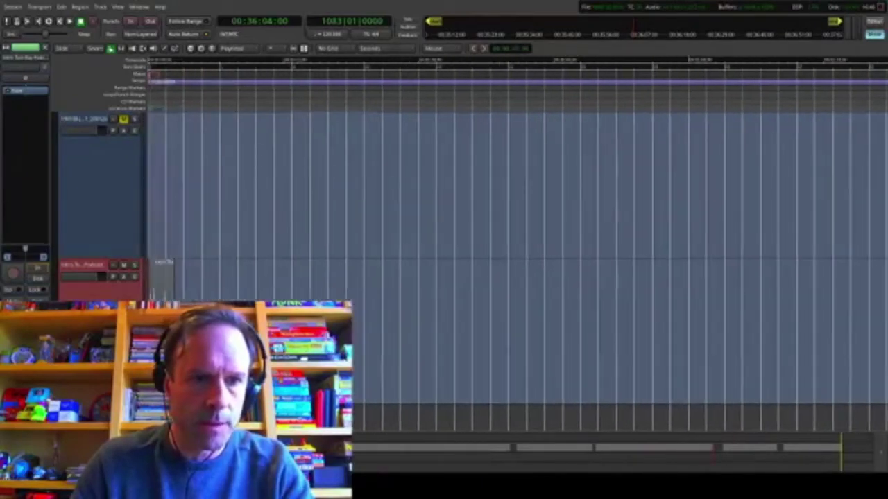
{"action": "scroll", "coordinate": [177, 196], "scroll_direction": "up", "scroll_amount": 3}
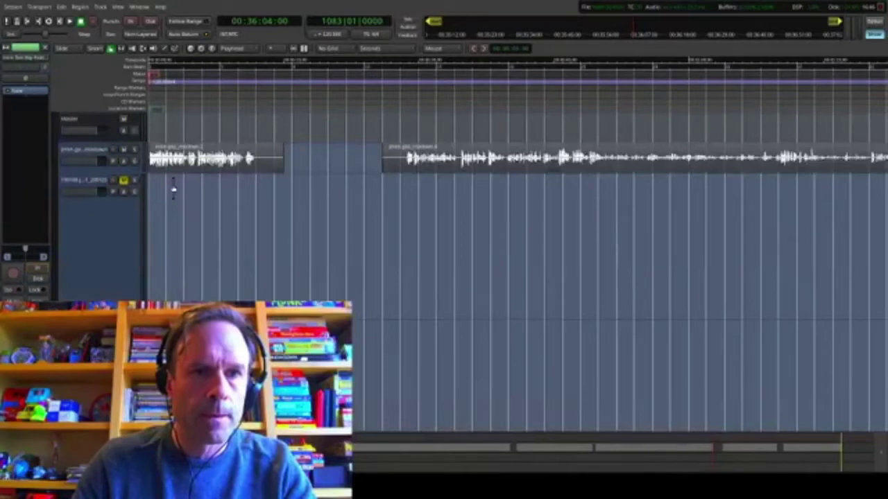
{"action": "left_click_drag", "start_coordinate": [179, 159], "coordinate": [199, 165]}
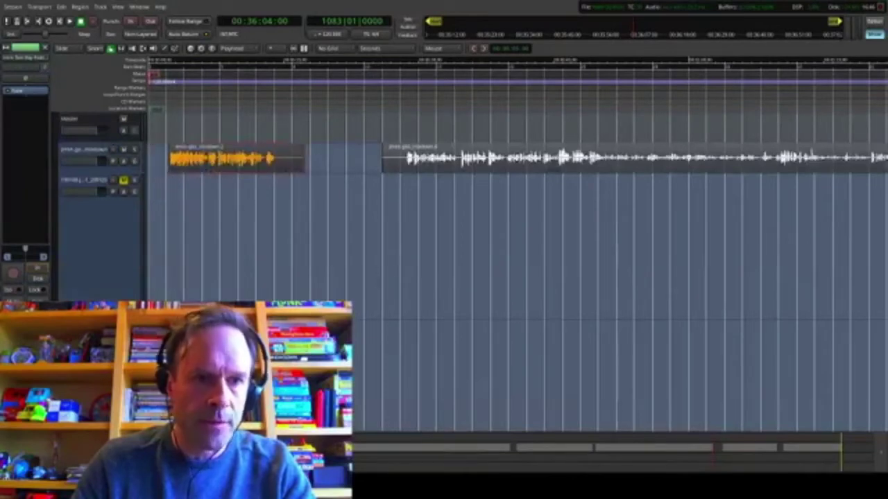
Step: Reorder the tracks so the intro track sits directly below the mixdown track, above the muted music track
{"action": "scroll", "coordinate": [199, 208], "scroll_direction": "down", "scroll_amount": 1}
{"action": "key", "text": "ctrl+Up"}
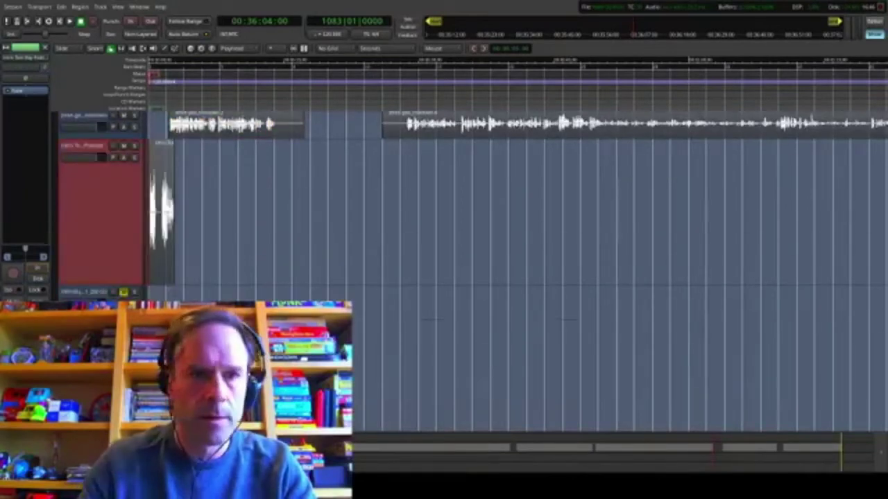
{"action": "scroll", "coordinate": [208, 263], "scroll_direction": "up", "scroll_amount": 1}
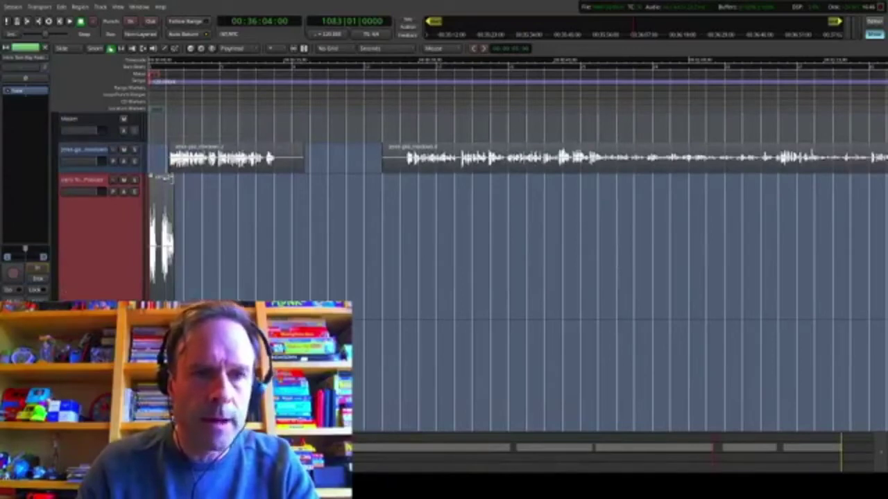
{"action": "scroll", "coordinate": [173, 183], "scroll_direction": "up", "scroll_amount": 2}
{"action": "scroll", "coordinate": [218, 174], "scroll_direction": "down", "scroll_amount": 2}
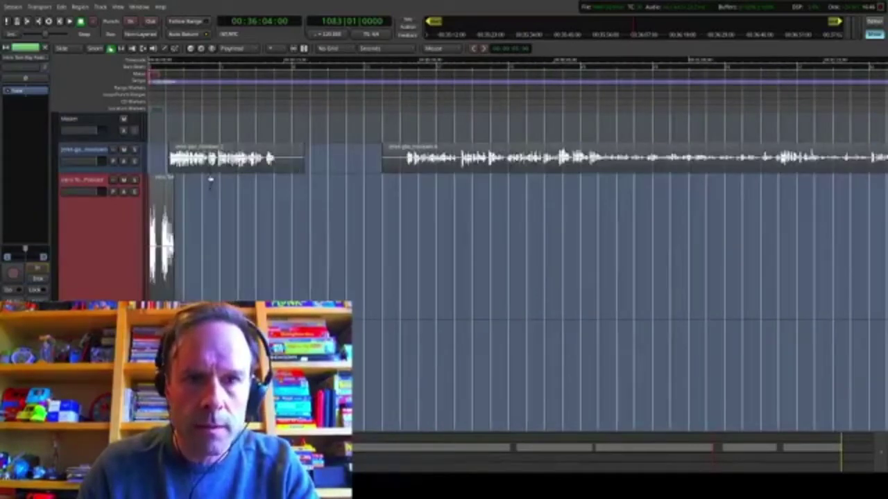
Step: Move the first two mixdown regions further along the timeline to leave room after the intro, and play the session's opening
{"action": "left_click_drag", "start_coordinate": [197, 159], "coordinate": [266, 160]}
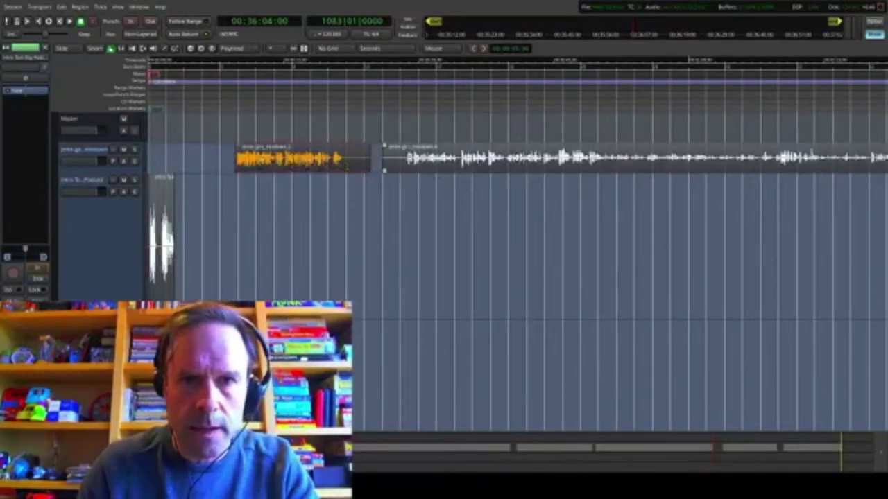
{"action": "left_click_drag", "start_coordinate": [442, 154], "coordinate": [530, 152]}
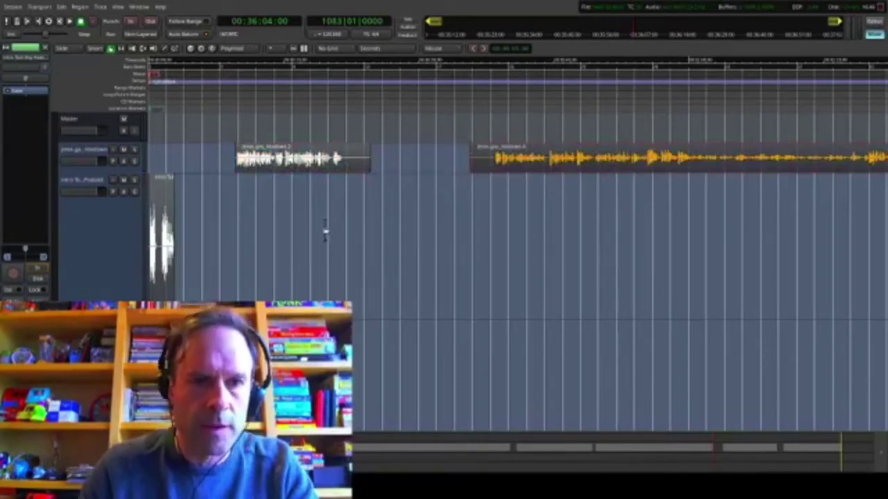
{"action": "key", "text": "Home"}
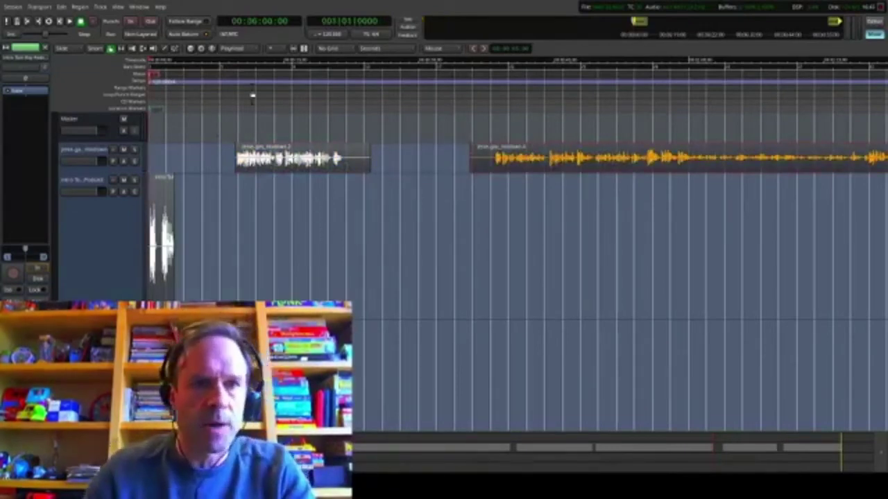
{"action": "key", "text": "space"}
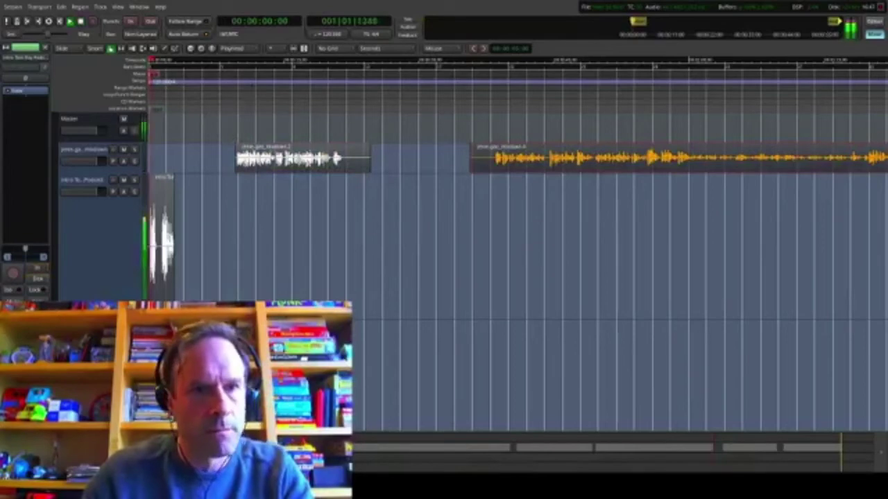
{"action": "key", "text": "space"}
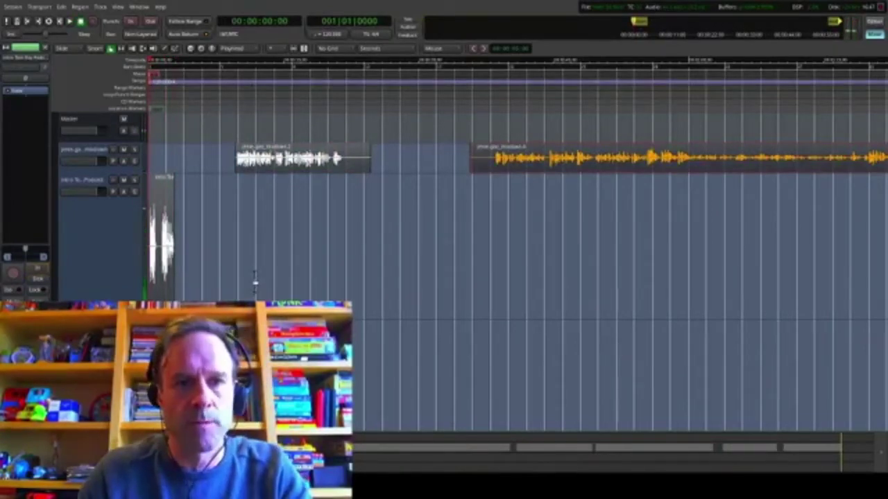
Step: Move the long music clip back to the session's opening so it starts around the end of the intro clip
{"action": "key", "text": "minus"}
{"action": "key", "text": "minus"}
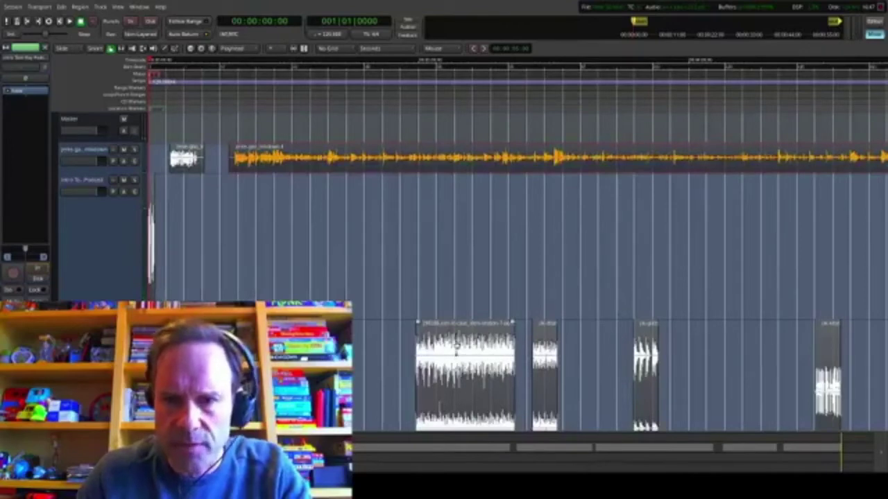
{"action": "left_click", "coordinate": [456, 348]}
{"action": "left_click_drag", "start_coordinate": [456, 345], "coordinate": [263, 352]}
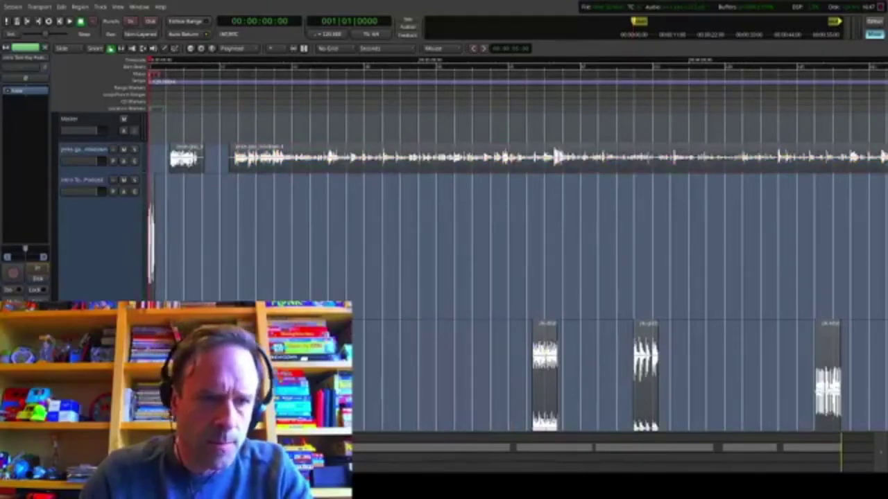
{"action": "scroll", "coordinate": [516, 244], "scroll_direction": "up", "scroll_amount": 3}
{"action": "scroll", "coordinate": [517, 244], "scroll_direction": "left", "scroll_amount": 2}
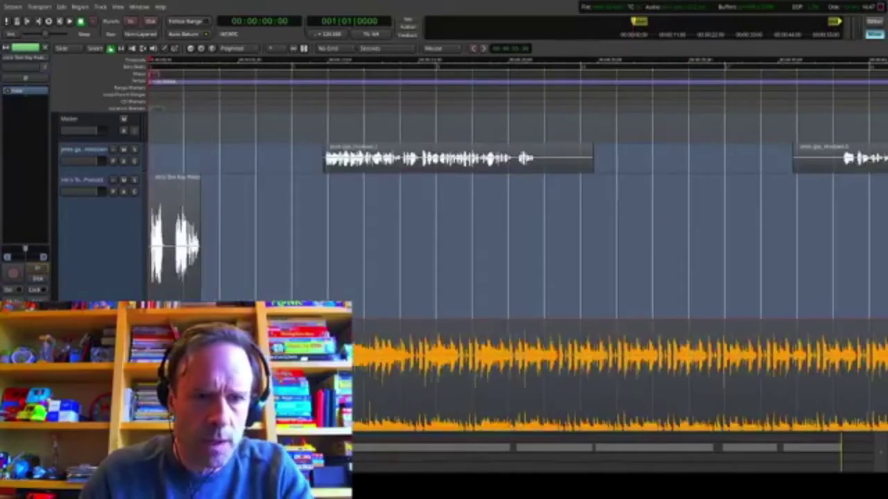
{"action": "scroll", "coordinate": [200, 352], "scroll_direction": "up", "scroll_amount": 2}
{"action": "left_click_drag", "start_coordinate": [202, 352], "coordinate": [301, 352]}
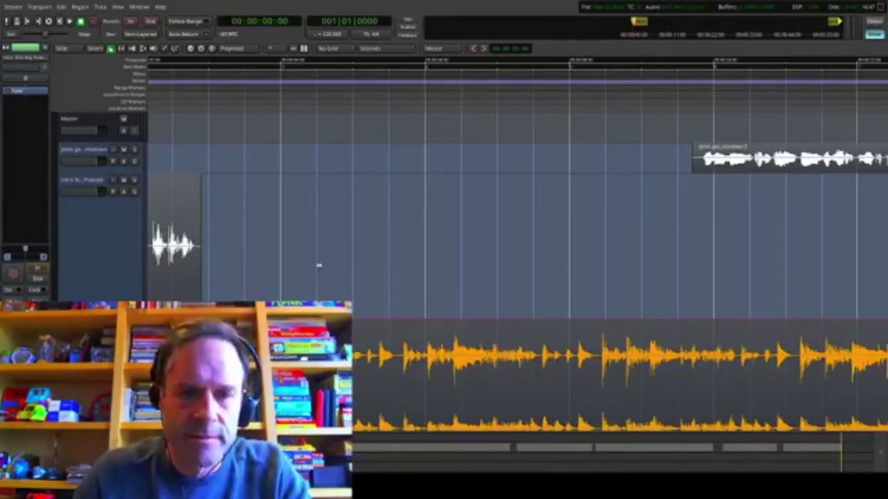
Step: Play back the opening to check the transition from the spoken intro into the music clip
{"action": "key", "text": "space"}
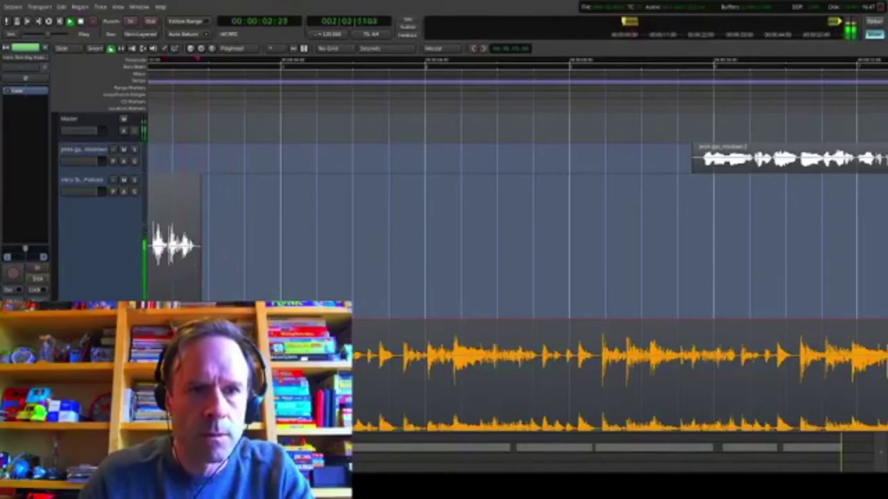
{"action": "key", "text": "space"}
{"action": "scroll", "coordinate": [194, 266], "scroll_direction": "up", "scroll_amount": 3}
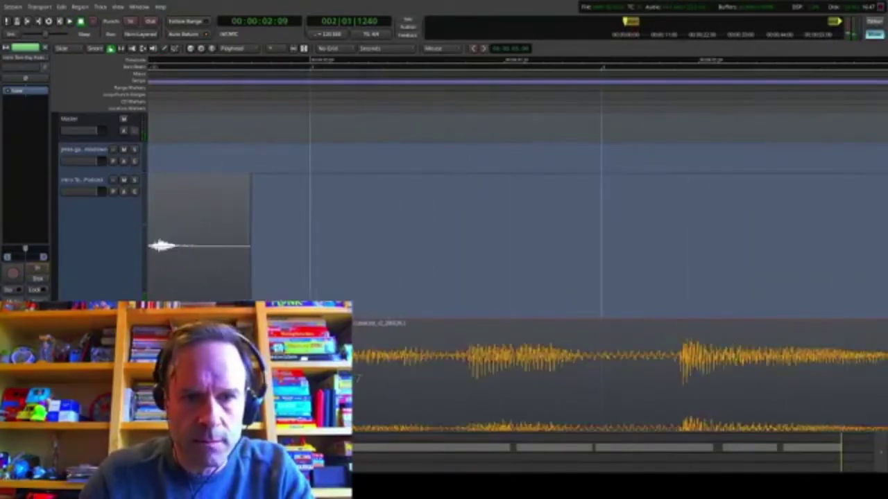
{"action": "key", "text": "minus"}
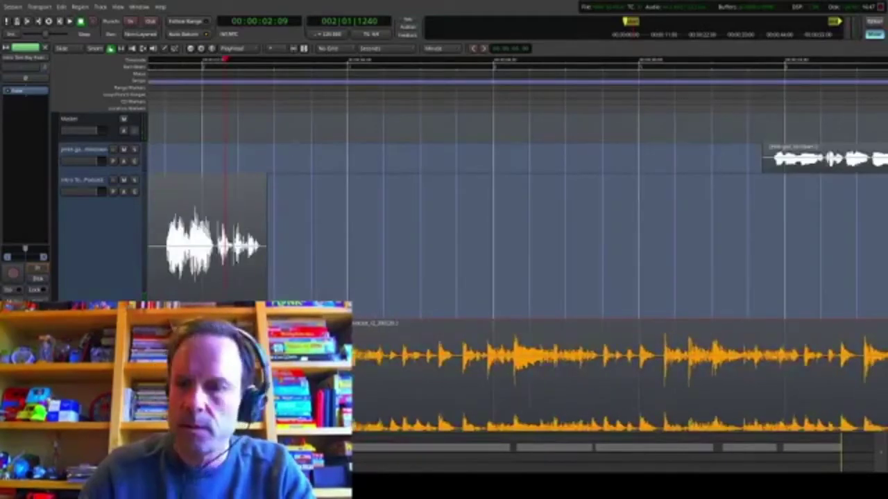
{"action": "key", "text": "Home"}
{"action": "key", "text": "equal"}
{"action": "key", "text": "space"}
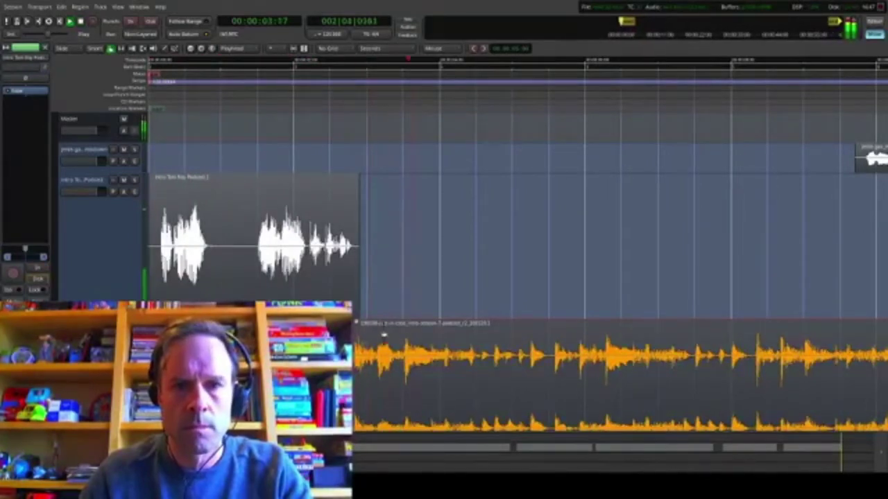
{"action": "key", "text": "minus"}
{"action": "scroll", "coordinate": [381, 336], "scroll_direction": "down", "scroll_amount": 2}
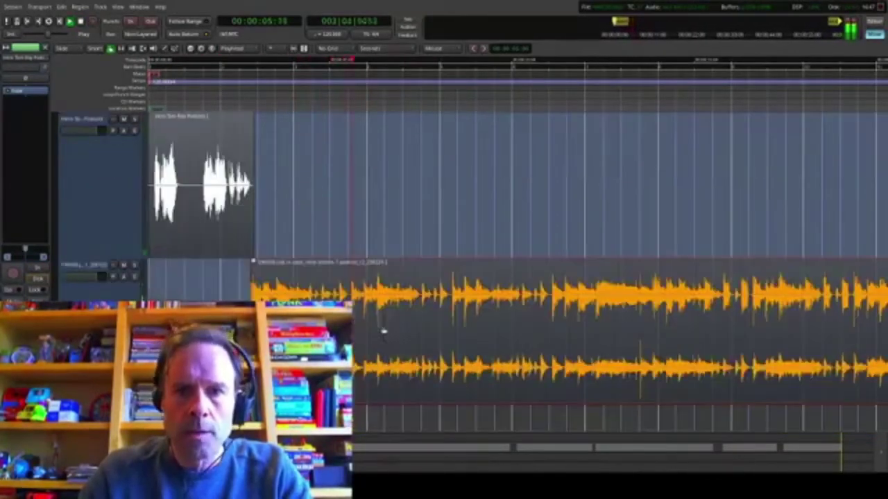
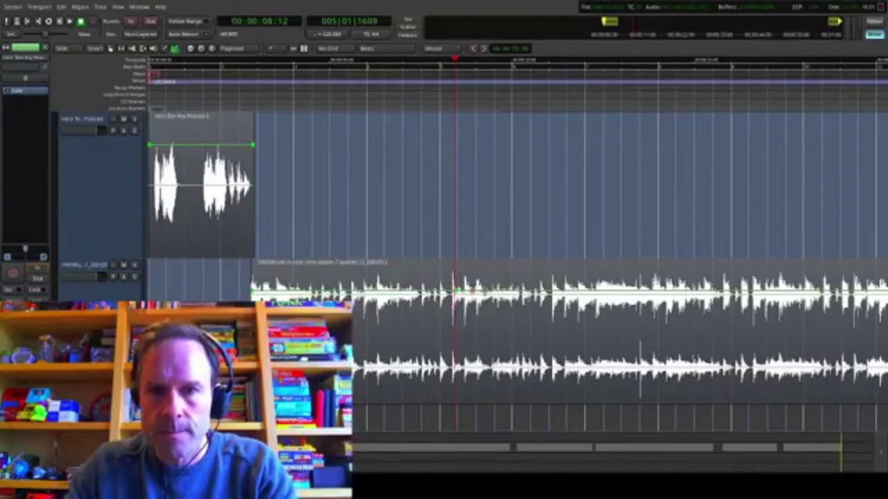
Step: Lower the music clip's gain envelope just after the playhead and move the first mixdown region back to start at the playhead
{"action": "left_click_drag", "start_coordinate": [474, 291], "coordinate": [477, 352]}
{"action": "scroll", "coordinate": [453, 277], "scroll_direction": "up", "scroll_amount": 2}
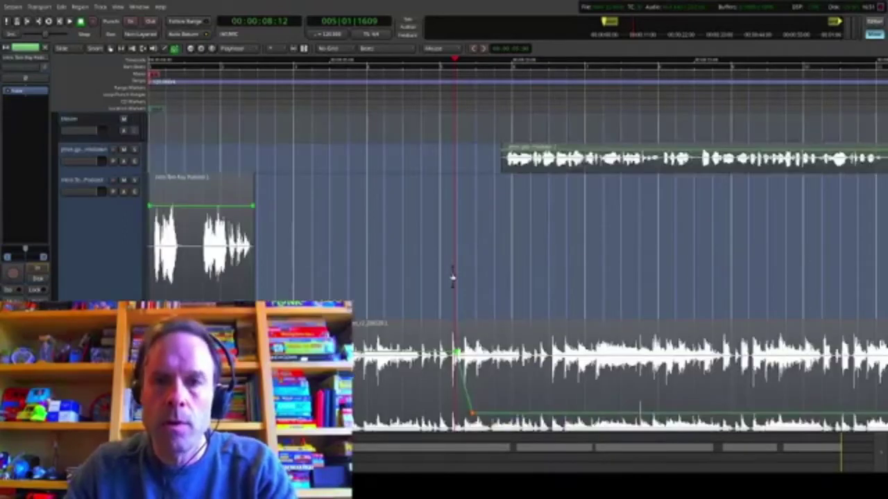
{"action": "left_click", "coordinate": [109, 48]}
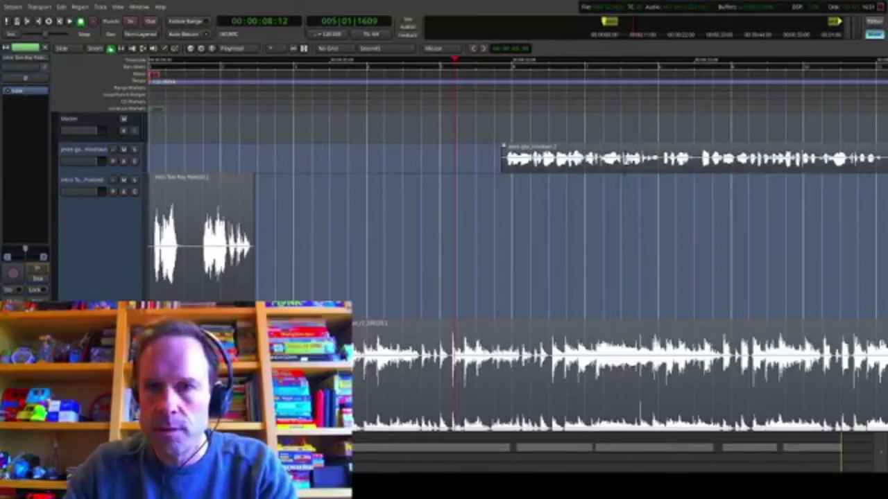
{"action": "left_click_drag", "start_coordinate": [620, 171], "coordinate": [569, 172]}
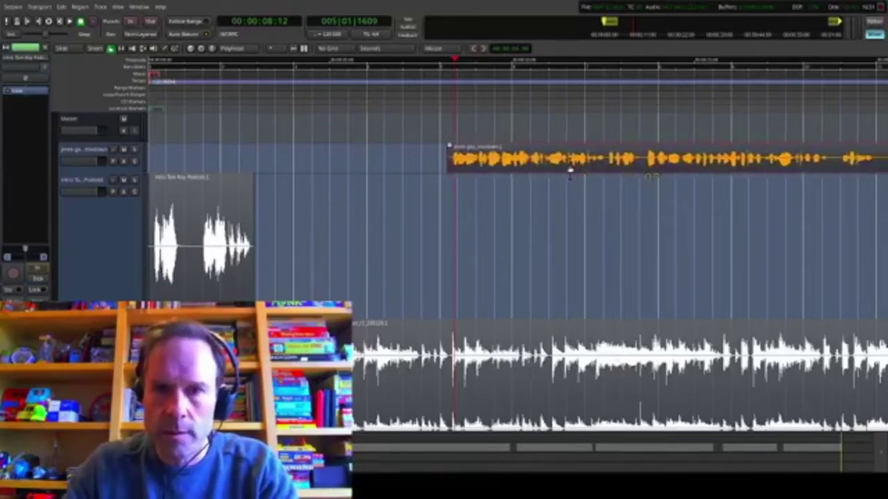
Step: Play from the playhead and trim the trailing silence off the end of the first mixdown region
{"action": "key", "text": "space"}
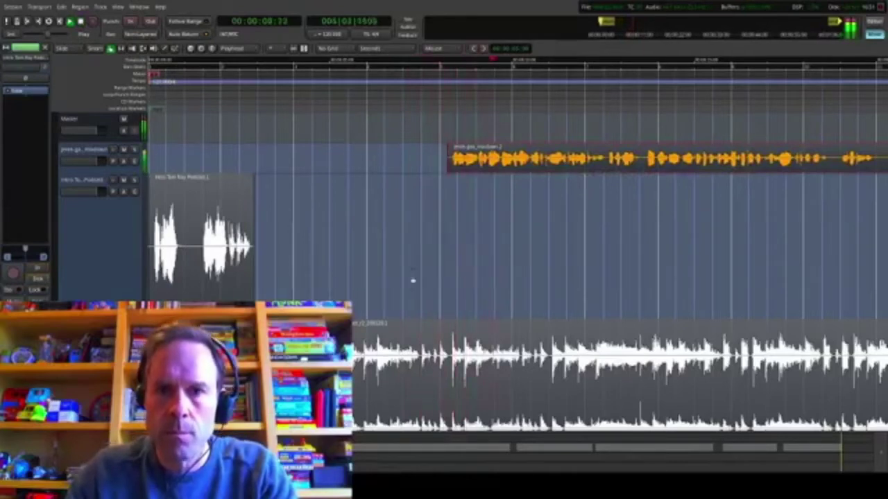
{"action": "key", "text": "minus"}
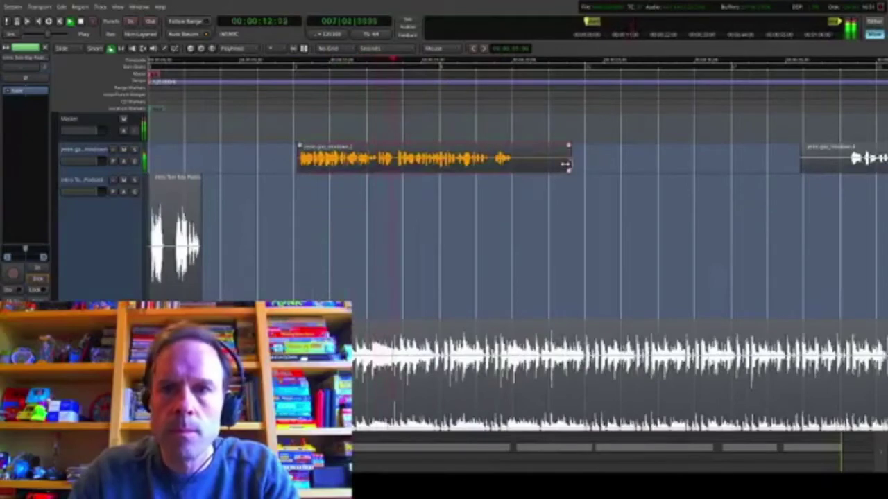
{"action": "left_click_drag", "start_coordinate": [569, 165], "coordinate": [514, 166]}
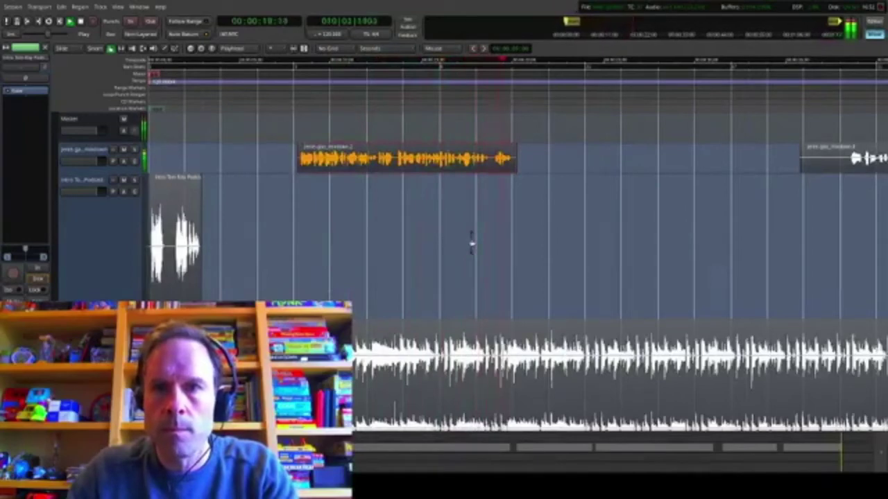
{"action": "key", "text": "space"}
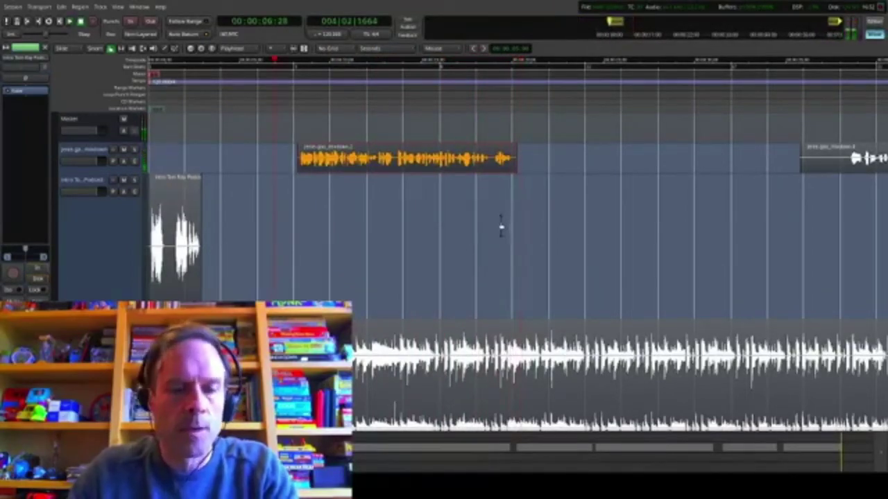
Step: Move the third clip on the music track back to just after the end of the opening music clip
{"action": "key", "text": "minus"}
{"action": "key", "text": "minus"}
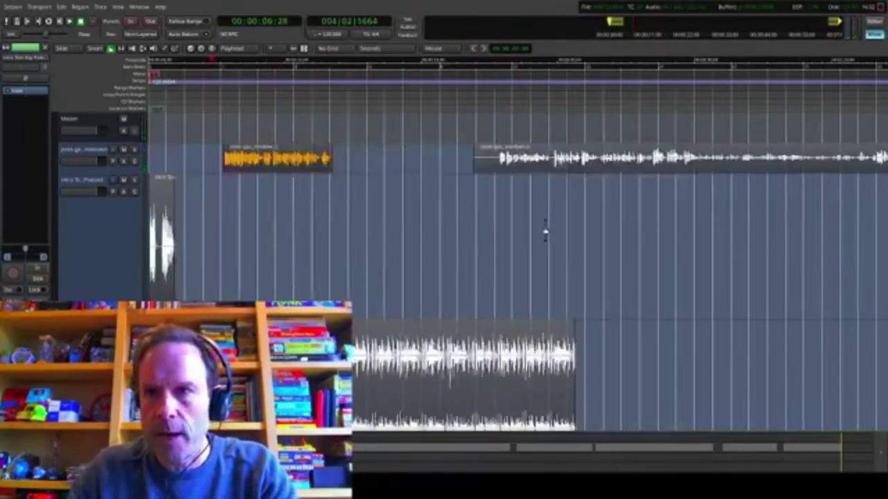
{"action": "scroll", "coordinate": [544, 238], "scroll_direction": "down", "scroll_amount": 5}
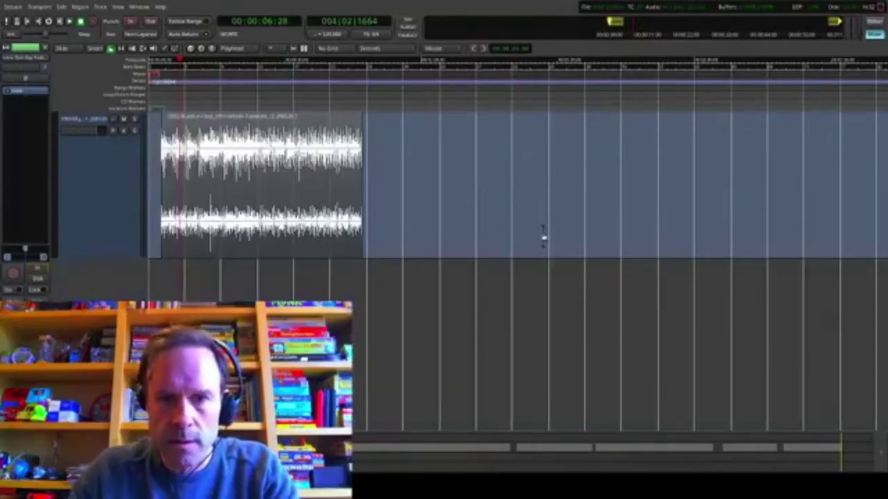
{"action": "scroll", "coordinate": [544, 238], "scroll_direction": "up", "scroll_amount": 4}
{"action": "scroll", "coordinate": [545, 242], "scroll_direction": "down", "scroll_amount": 2}
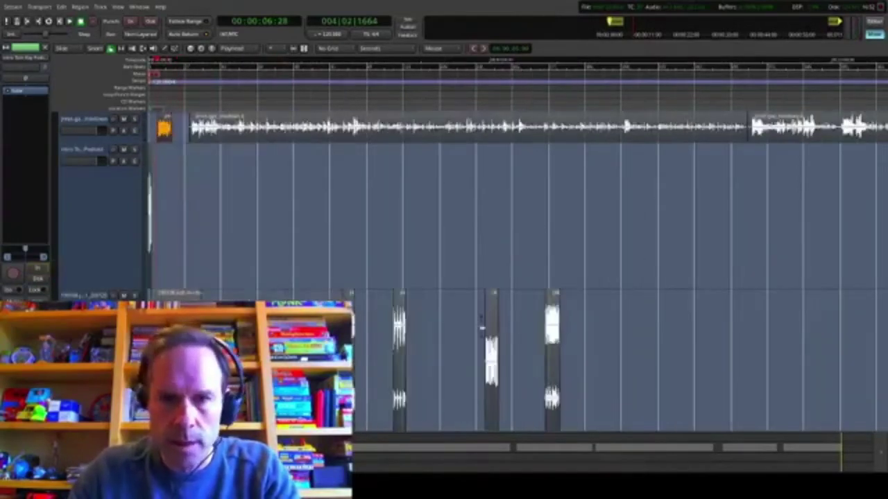
{"action": "left_click_drag", "start_coordinate": [403, 349], "coordinate": [236, 349]}
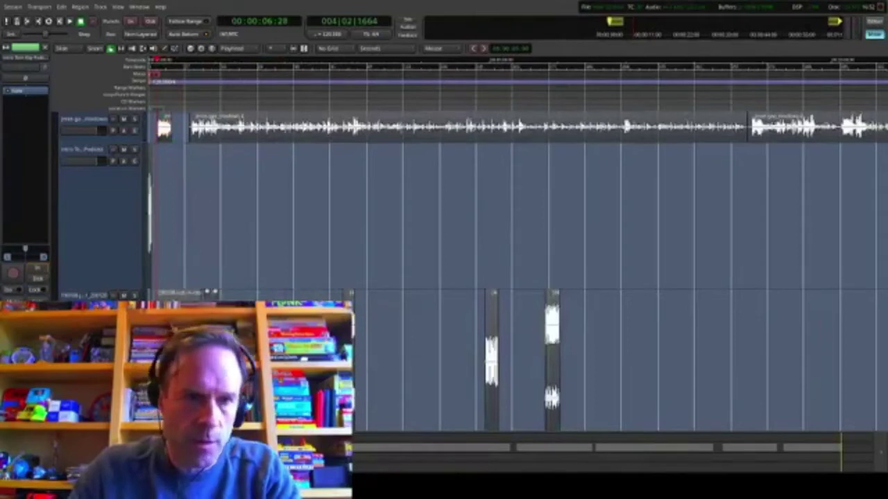
Step: Shift the selected short music clip further back so it overlaps the opening music between the first two mixdown regions
{"action": "scroll", "coordinate": [196, 348], "scroll_direction": "up", "scroll_amount": 5}
{"action": "scroll", "coordinate": [196, 349], "scroll_direction": "left", "scroll_amount": 4}
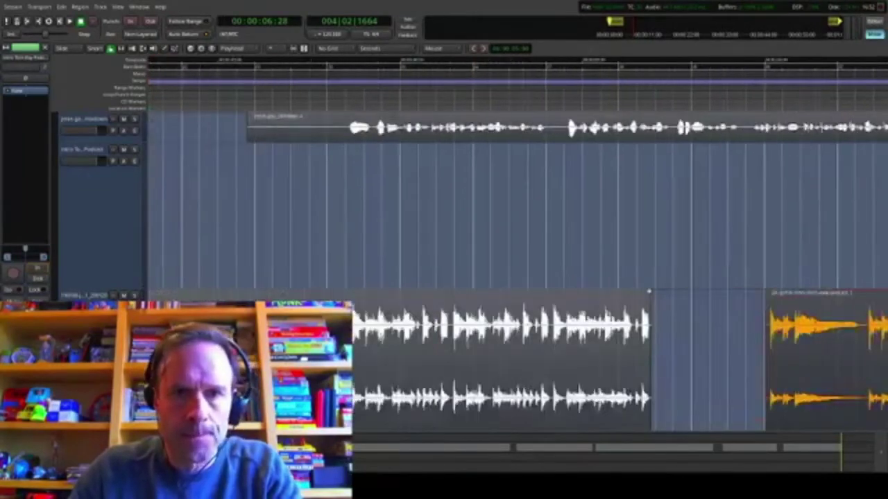
{"action": "scroll", "coordinate": [293, 349], "scroll_direction": "down", "scroll_amount": 2}
{"action": "left_click_drag", "start_coordinate": [486, 366], "coordinate": [274, 366]}
{"action": "key", "text": "ctrl+z"}
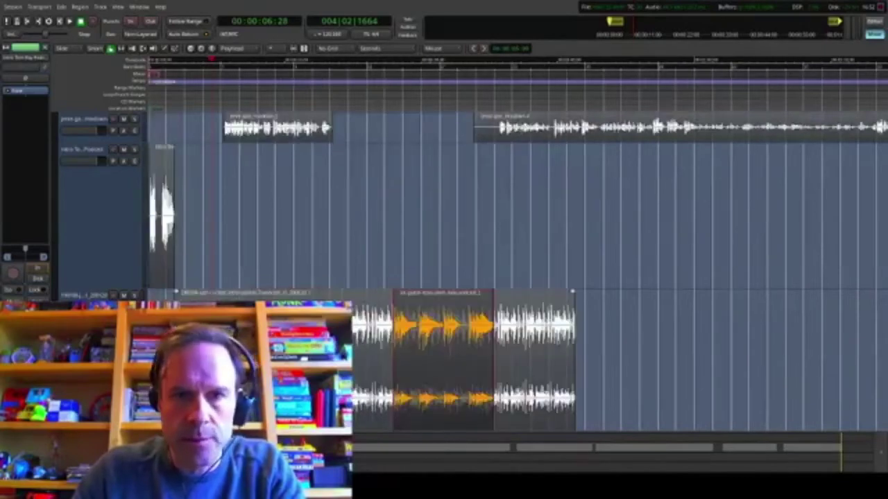
Step: Trim the end of the opening music clip back to just after the end of the first mixdown region
{"action": "scroll", "coordinate": [314, 349], "scroll_direction": "up", "scroll_amount": 3}
{"action": "key", "text": "minus"}
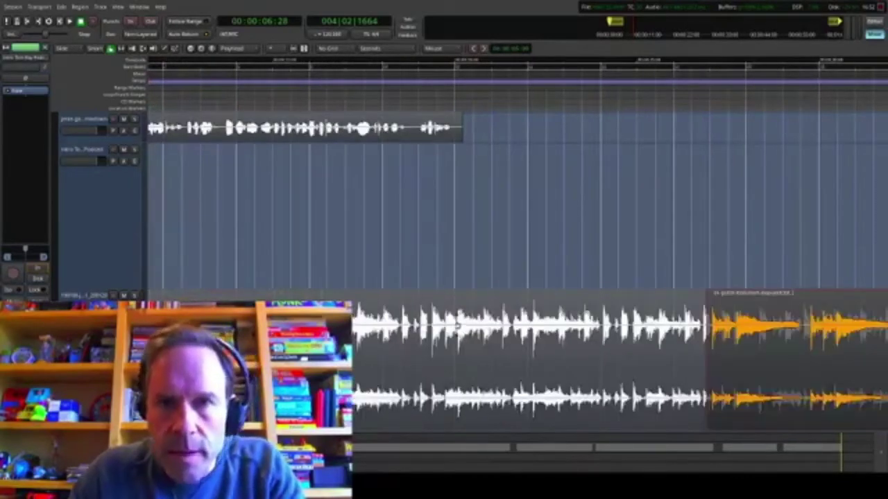
{"action": "key", "text": "minus"}
{"action": "left_click_drag", "start_coordinate": [571, 344], "coordinate": [394, 375]}
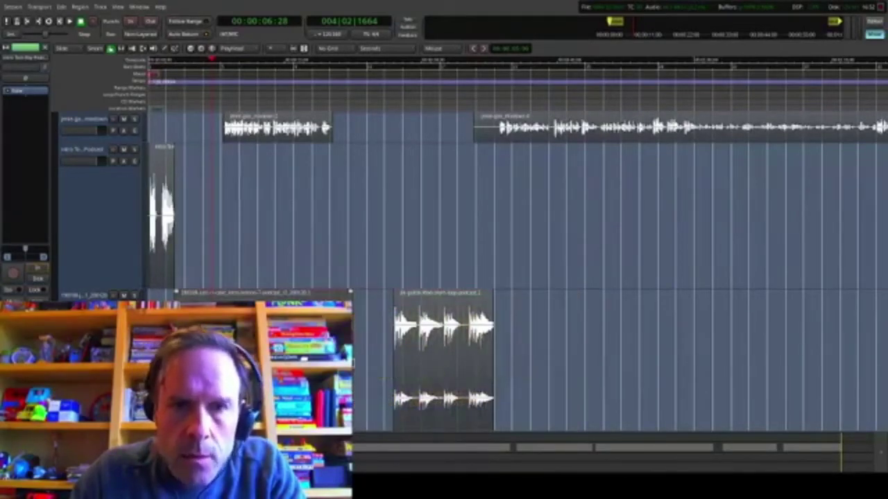
Step: Move one of the spare clips on the music track out past the end of the last mixdown region
{"action": "key", "text": "minus"}
{"action": "key", "text": "minus"}
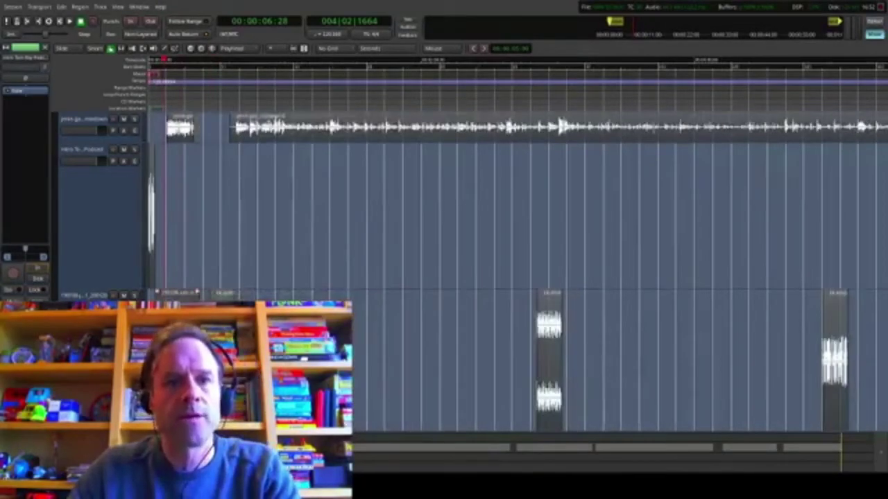
{"action": "key", "text": "minus"}
{"action": "key", "text": "minus"}
{"action": "key", "text": "minus"}
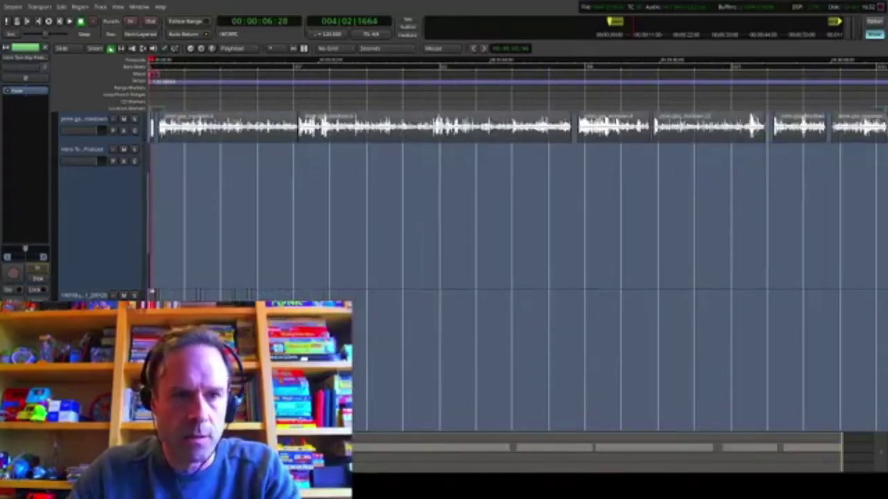
{"action": "left_click_drag", "start_coordinate": [242, 319], "coordinate": [435, 317]}
{"action": "key", "text": "minus"}
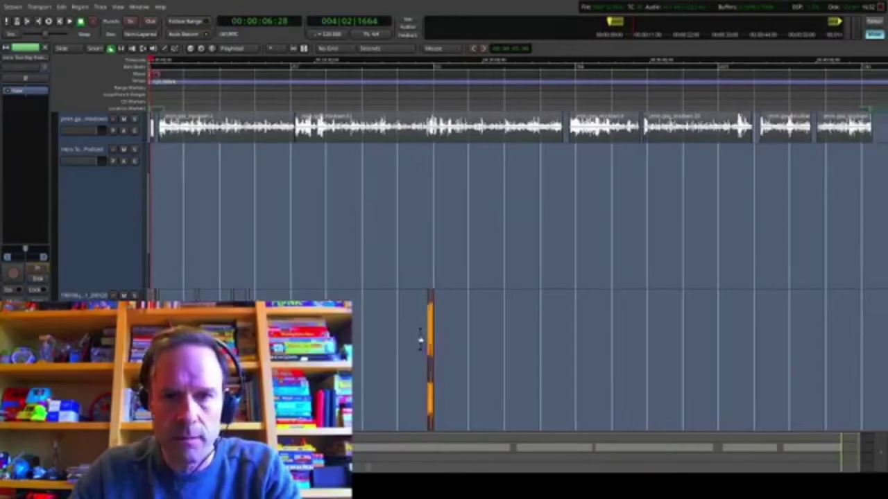
{"action": "left_click_drag", "start_coordinate": [430, 339], "coordinate": [804, 348]}
{"action": "key", "text": "equal"}
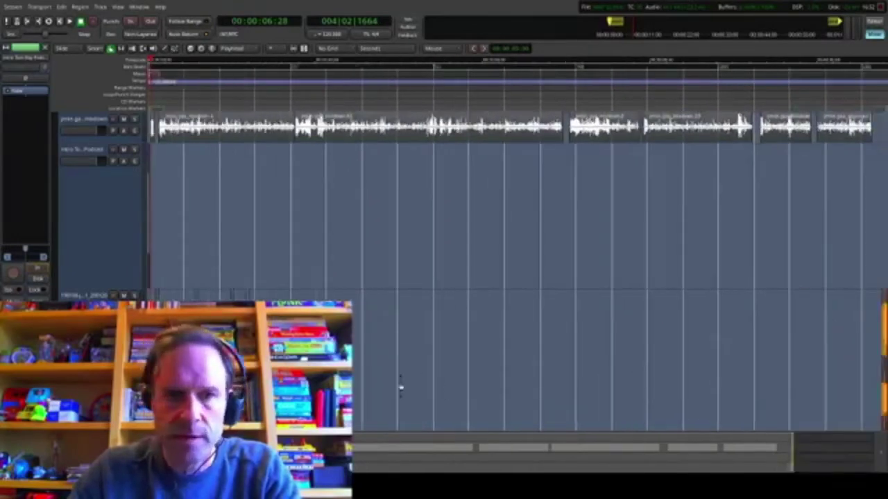
Step: Trim the opening music's end closer to the end of the first mixdown region and play from 00:00:18:11
{"action": "scroll", "coordinate": [152, 340], "scroll_direction": "up", "scroll_amount": 7}
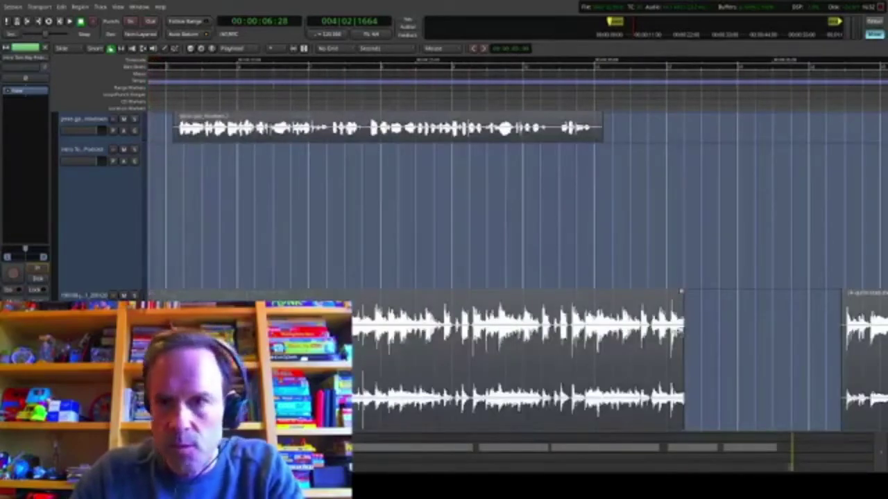
{"action": "left_click_drag", "start_coordinate": [676, 352], "coordinate": [622, 361]}
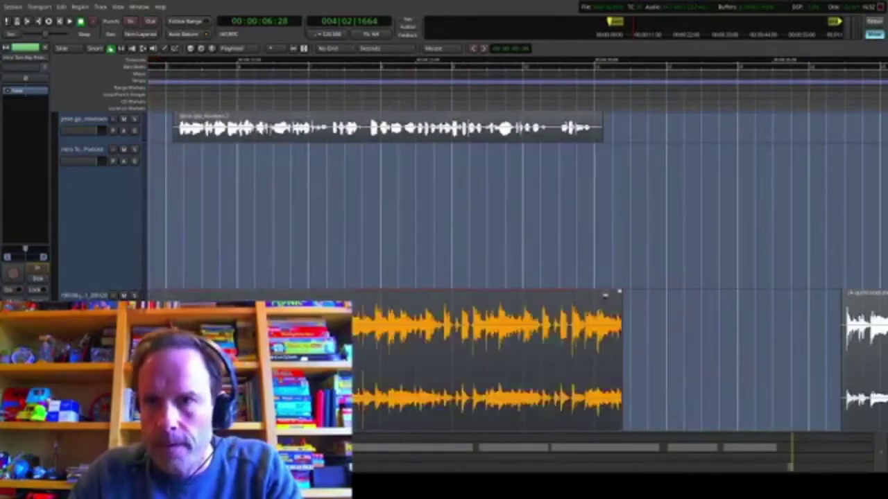
{"action": "left_click", "coordinate": [537, 99]}
{"action": "key", "text": "space"}
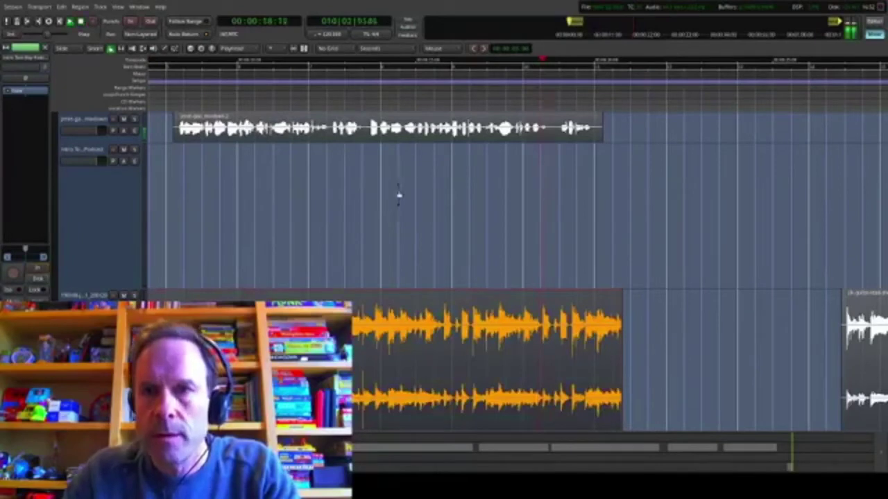
{"action": "key", "text": "space"}
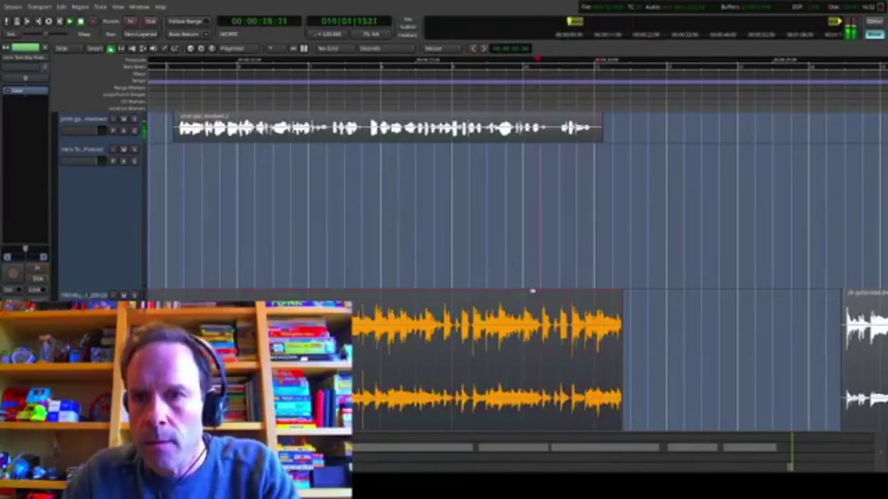
Step: Move the short guitar clip back to start where the opening music ends, and play the transition from the playhead
{"action": "scroll", "coordinate": [620, 357], "scroll_direction": "up", "scroll_amount": 3}
{"action": "scroll", "coordinate": [620, 357], "scroll_direction": "down", "scroll_amount": 2}
{"action": "scroll", "coordinate": [613, 352], "scroll_direction": "down", "scroll_amount": 1}
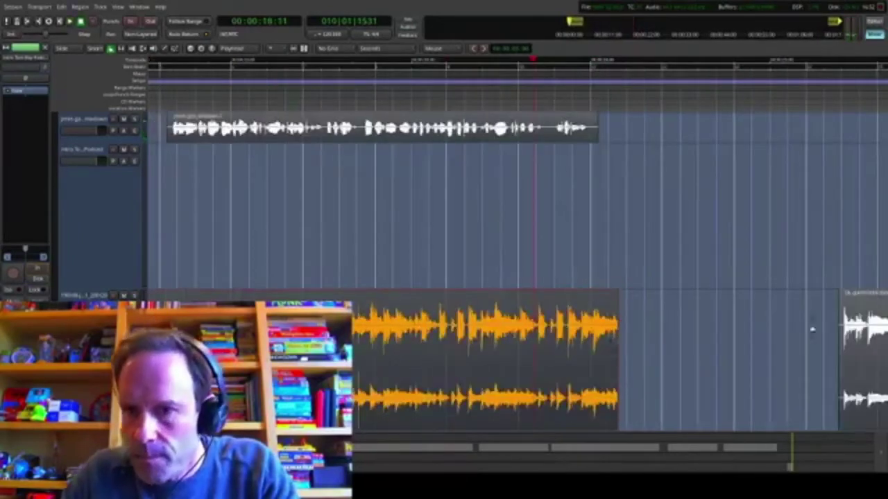
{"action": "left_click_drag", "start_coordinate": [865, 352], "coordinate": [659, 368]}
{"action": "key", "text": "equal"}
{"action": "key", "text": "minus"}
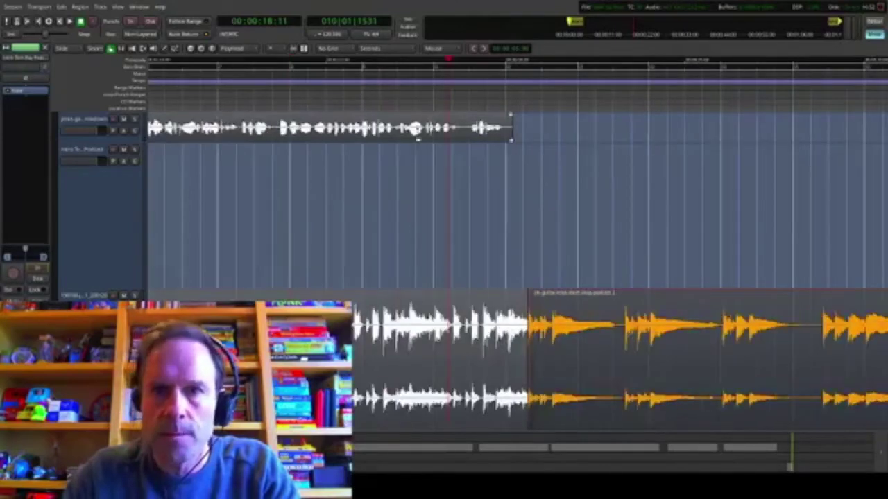
{"action": "key", "text": "space"}
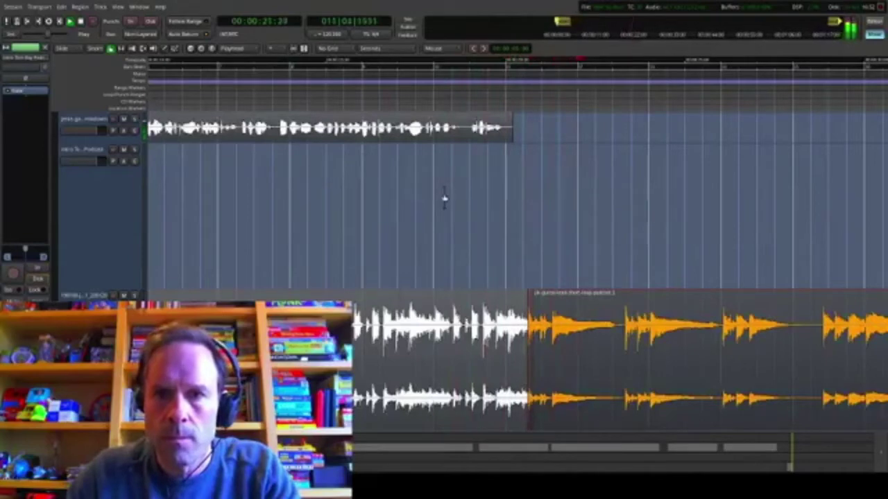
{"action": "key", "text": "space"}
Step: Shift the short guitar clip slightly earlier so its start overlaps the end of the opening music, and play the transition
{"action": "key", "text": "equal"}
{"action": "key", "text": "equal"}
{"action": "left_click_drag", "start_coordinate": [657, 346], "coordinate": [575, 355]}
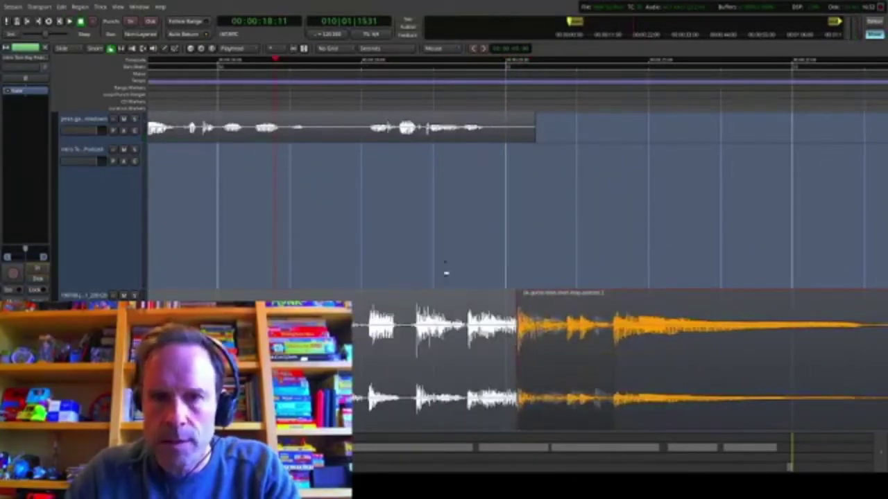
{"action": "key", "text": "space"}
{"action": "key", "text": "minus"}
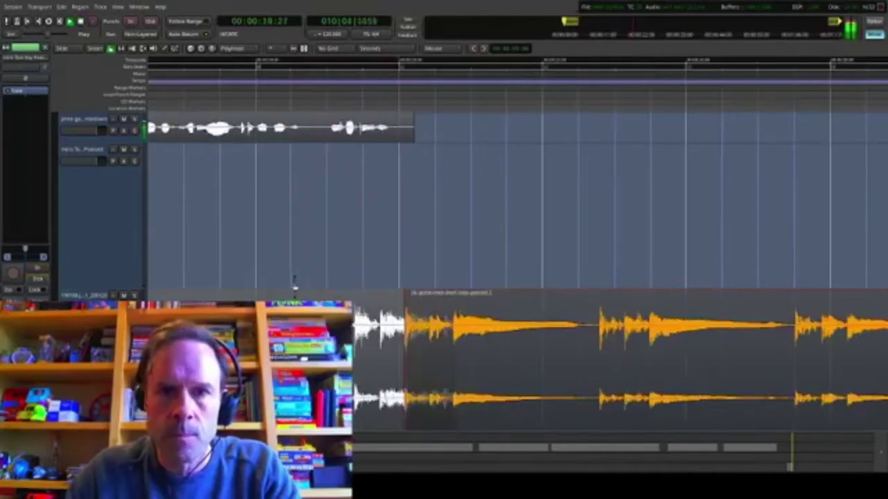
{"action": "scroll", "coordinate": [425, 284], "scroll_direction": "down", "scroll_amount": 2}
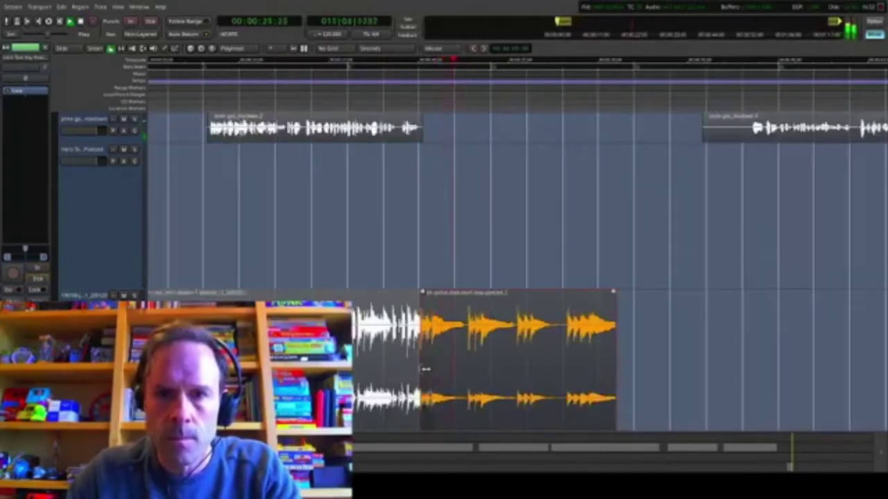
{"action": "key", "text": "space"}
Step: Trim the short guitar clip to end after its first phrase and add a fade-out at its end
{"action": "left_click_drag", "start_coordinate": [607, 355], "coordinate": [462, 368]}
{"action": "key", "text": "equal"}
{"action": "key", "text": "equal"}
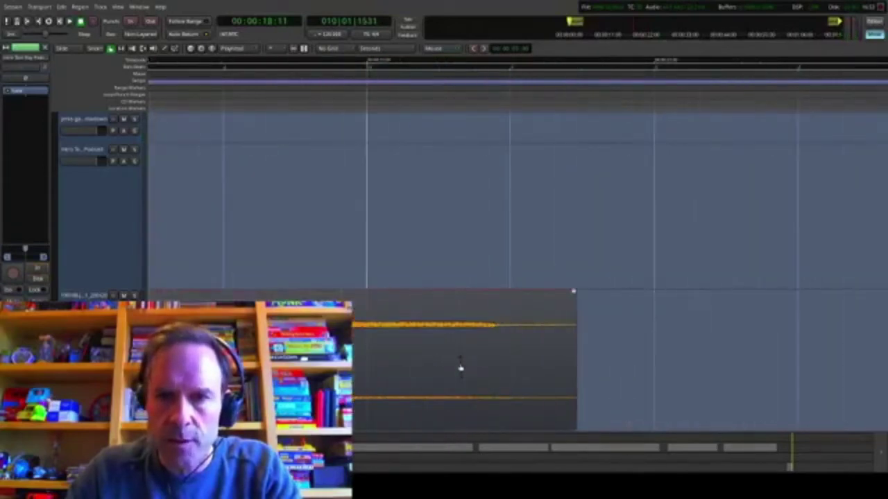
{"action": "left_click_drag", "start_coordinate": [568, 301], "coordinate": [257, 294]}
Step: Play the end of the first mixdown region and the guitar clip's fade-out from the playhead
{"action": "scroll", "coordinate": [229, 290], "scroll_direction": "down", "scroll_amount": 3}
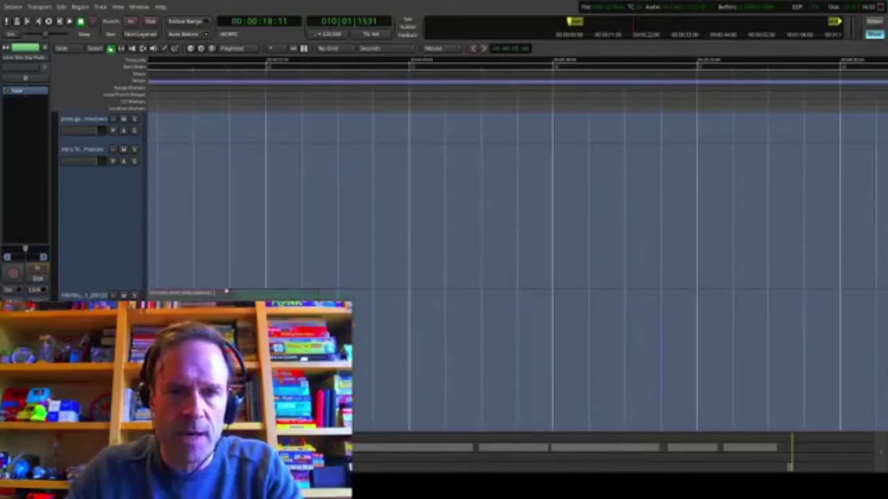
{"action": "scroll", "coordinate": [218, 223], "scroll_direction": "up", "scroll_amount": 1}
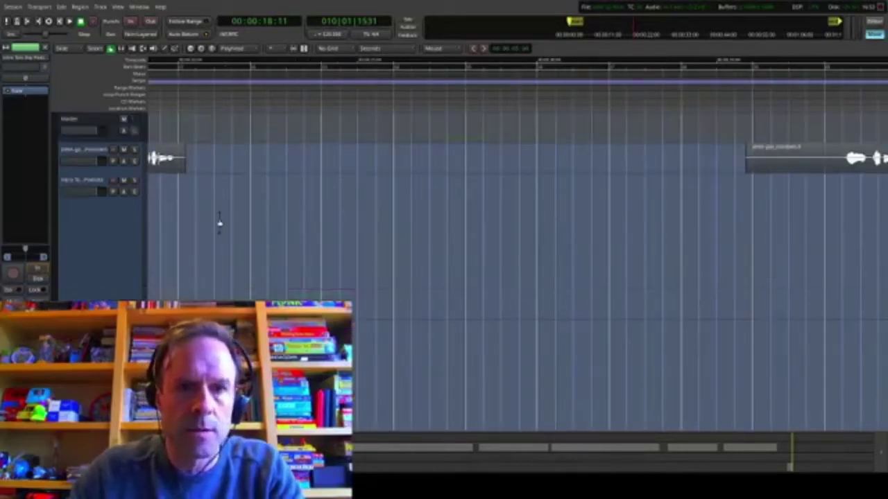
{"action": "scroll", "coordinate": [219, 229], "scroll_direction": "down", "scroll_amount": 2}
{"action": "scroll", "coordinate": [220, 229], "scroll_direction": "left", "scroll_amount": 2}
{"action": "scroll", "coordinate": [275, 199], "scroll_direction": "up", "scroll_amount": 2}
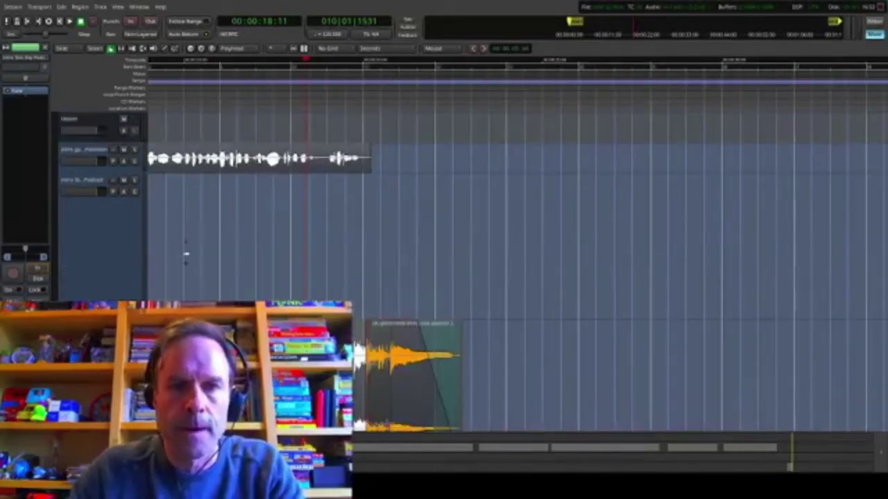
{"action": "key", "text": "space"}
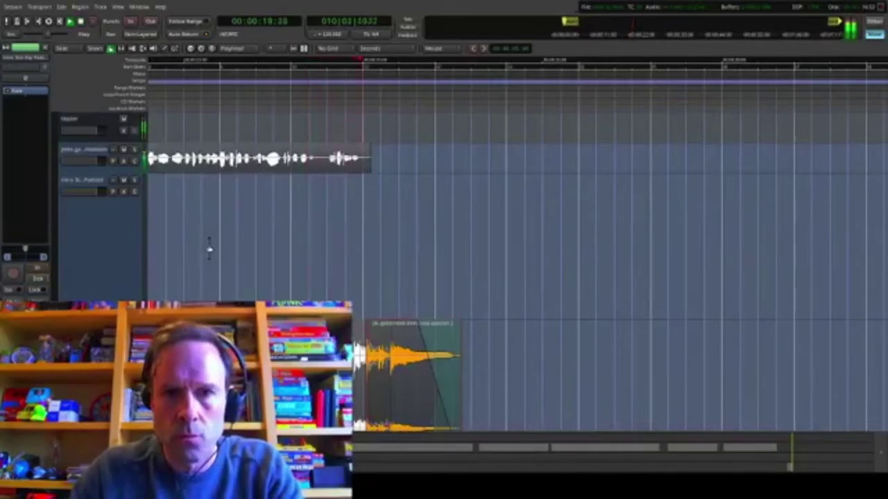
{"action": "scroll", "coordinate": [381, 246], "scroll_direction": "down", "scroll_amount": 2}
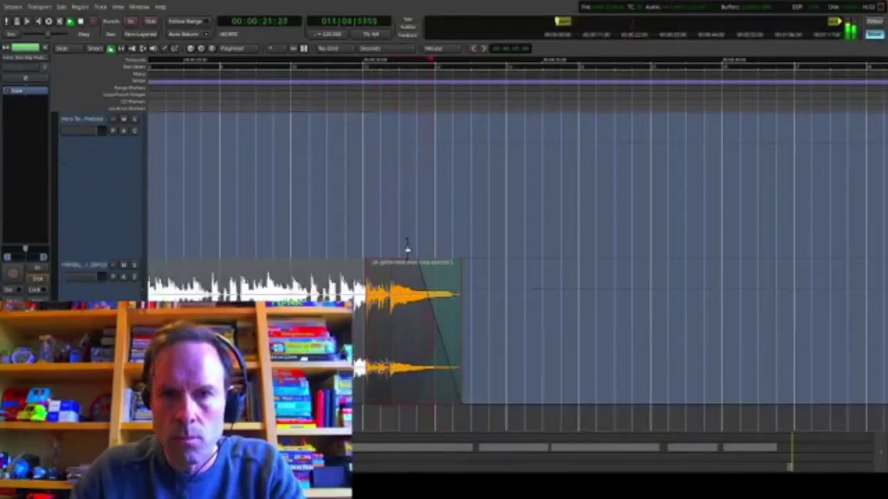
Step: Trim the leading silence off the start of the second mixdown region
{"action": "key", "text": "minus"}
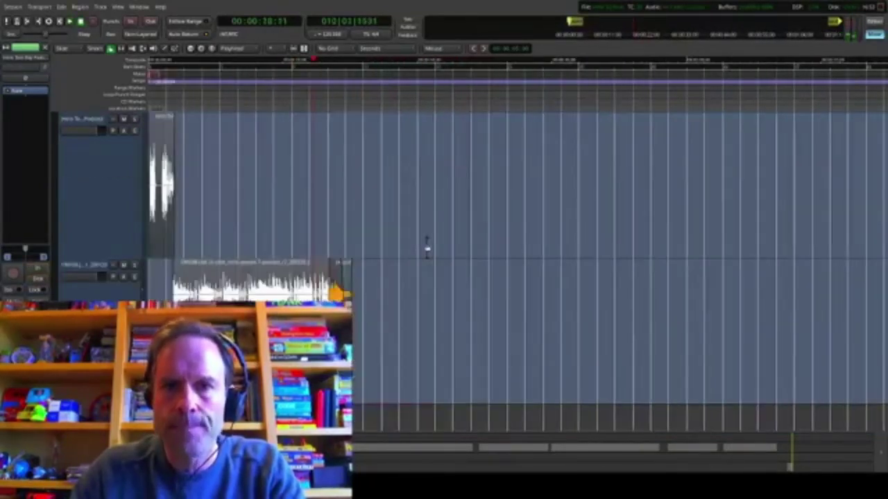
{"action": "scroll", "coordinate": [429, 249], "scroll_direction": "up", "scroll_amount": 2}
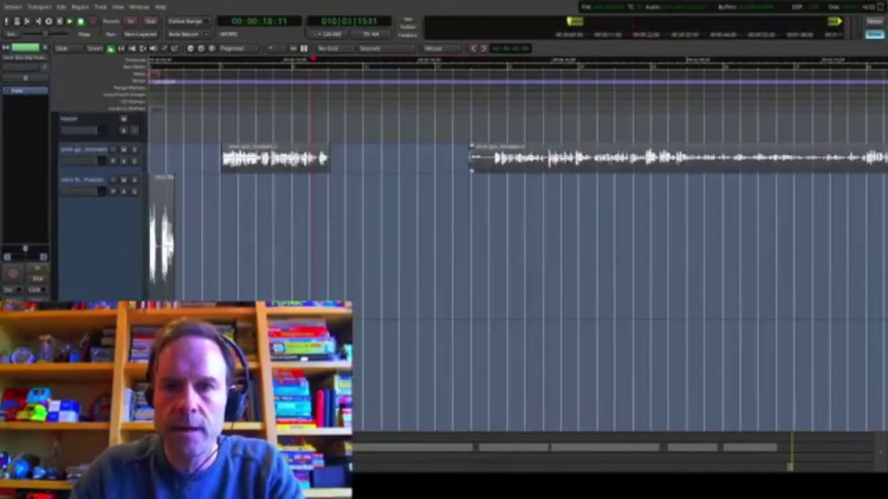
{"action": "left_click_drag", "start_coordinate": [472, 159], "coordinate": [492, 166]}
{"action": "scroll", "coordinate": [281, 253], "scroll_direction": "up", "scroll_amount": 2}
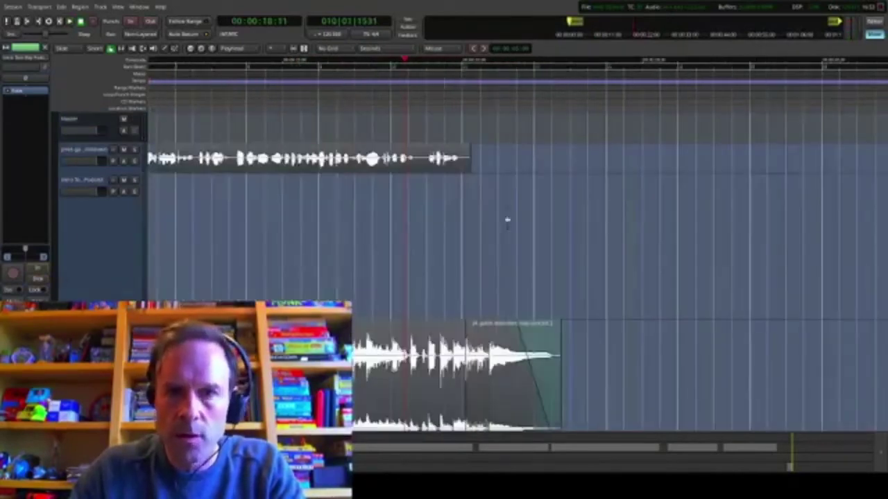
{"action": "key", "text": "minus"}
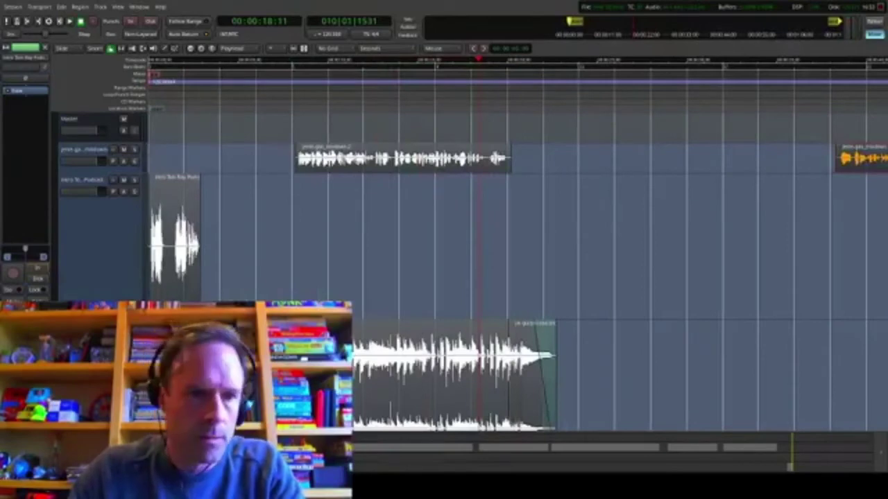
Step: Reduce the heights of the music track and the intro track to compact rows
{"action": "scroll", "coordinate": [284, 276], "scroll_direction": "down", "scroll_amount": 1}
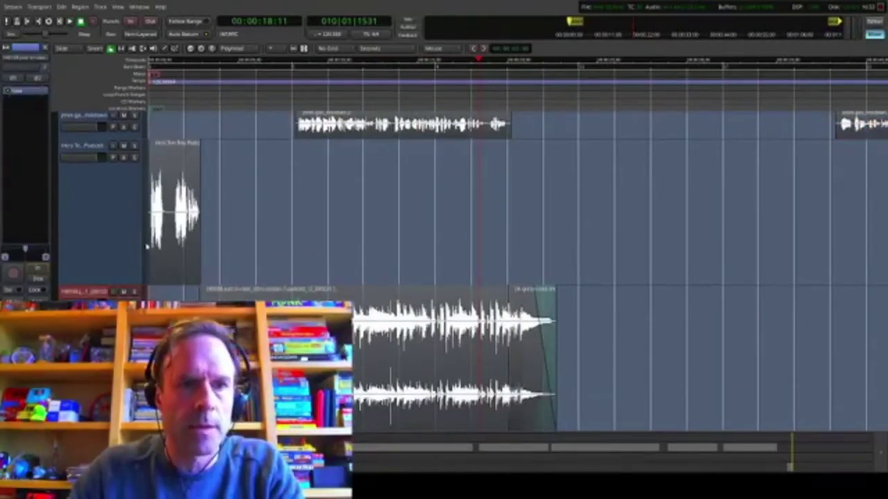
{"action": "scroll", "coordinate": [203, 286], "scroll_direction": "down", "scroll_amount": 6}
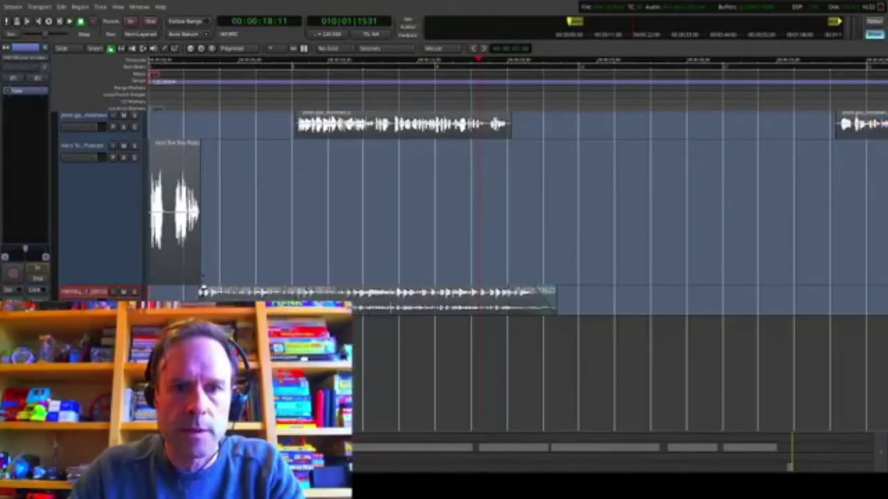
{"action": "left_click", "coordinate": [87, 206]}
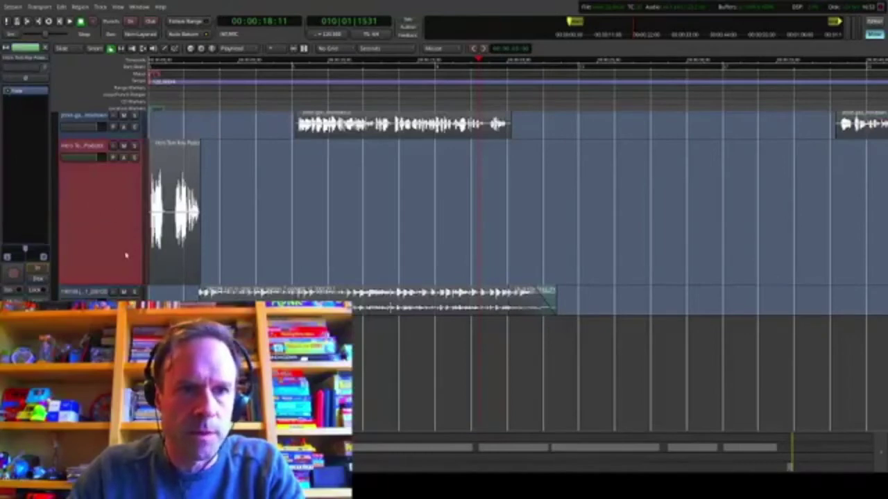
{"action": "scroll", "coordinate": [333, 240], "scroll_direction": "down", "scroll_amount": 6}
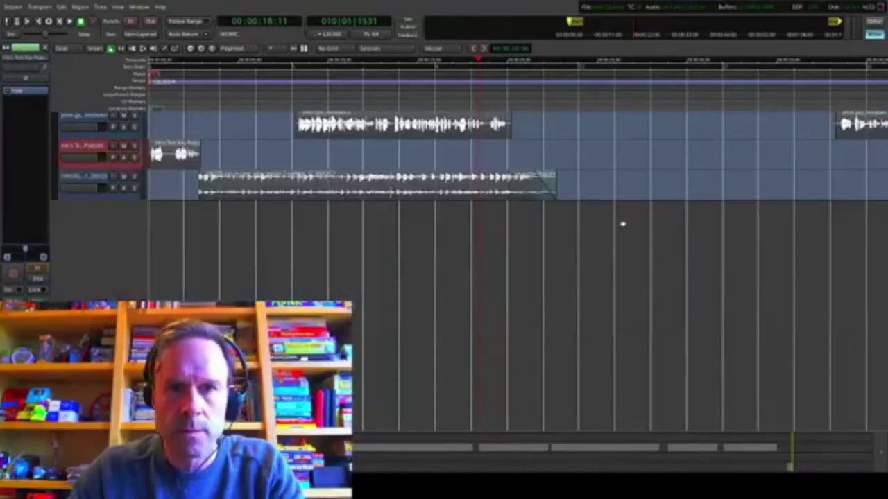
Step: Move the second mixdown region back so its start overlaps the guitar clip's fade-out, and play the transition
{"action": "scroll", "coordinate": [628, 217], "scroll_direction": "up", "scroll_amount": 1}
{"action": "left_click_drag", "start_coordinate": [866, 161], "coordinate": [559, 174]}
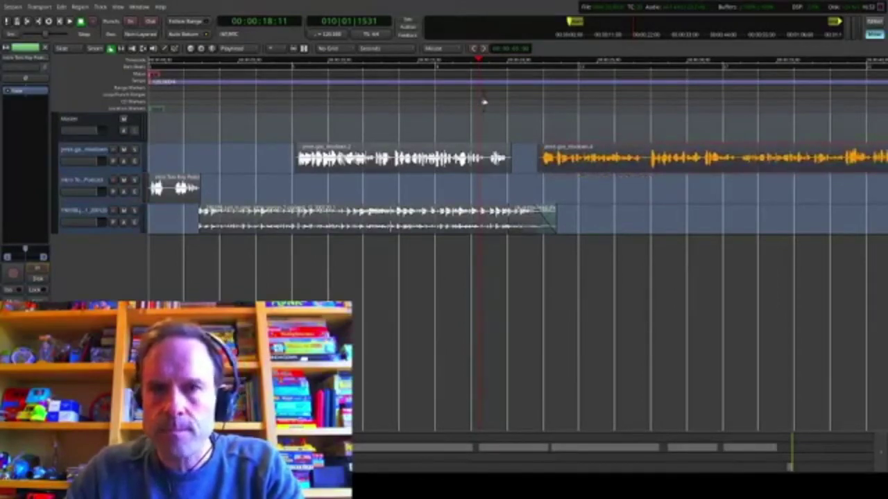
{"action": "key", "text": "space"}
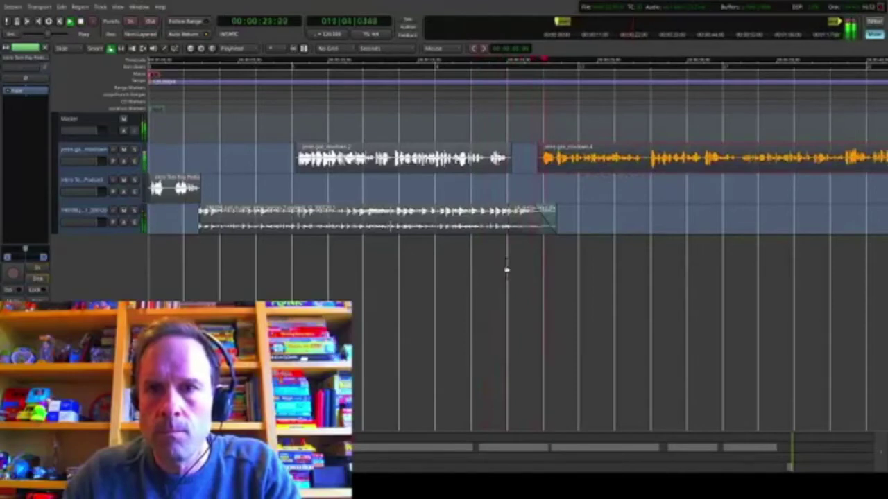
{"action": "scroll", "coordinate": [538, 256], "scroll_direction": "down", "scroll_amount": 2}
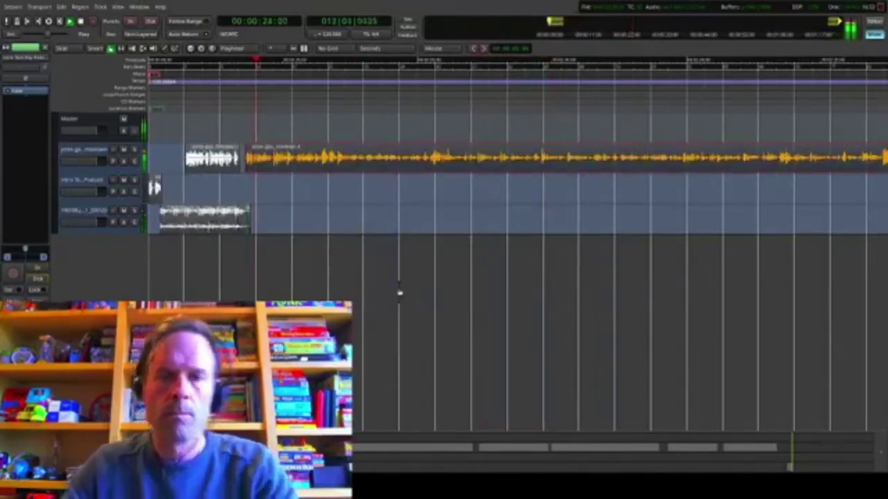
{"action": "key", "text": "minus"}
{"action": "key", "text": "minus"}
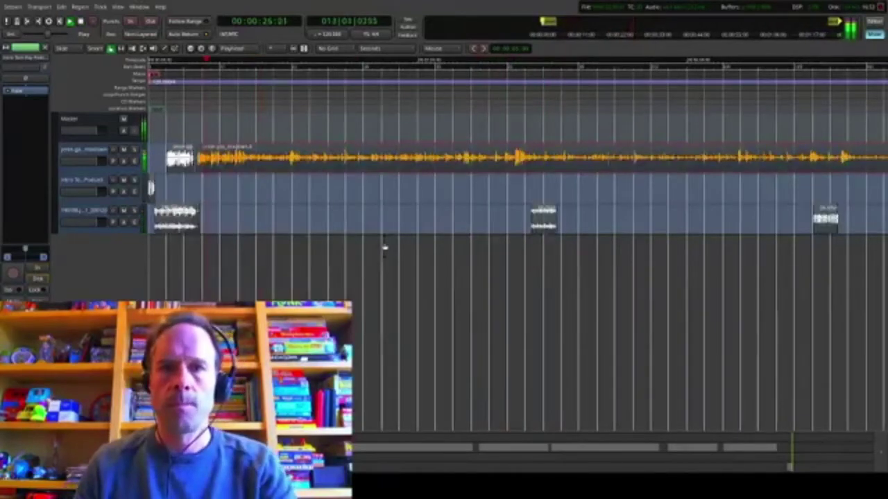
{"action": "key", "text": "minus"}
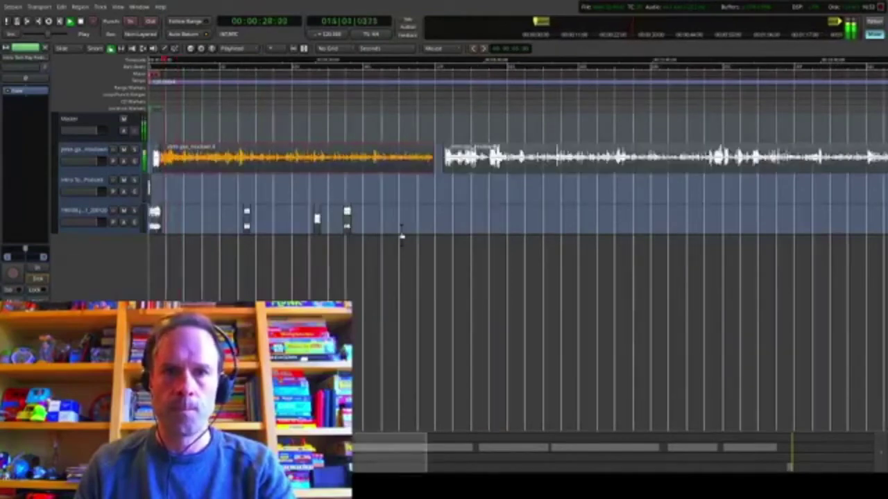
Step: Move the three remaining music clips so the first sits between the second and third mixdown regions, and place the playhead near the second region's end
{"action": "key", "text": "space"}
{"action": "left_click_drag", "start_coordinate": [372, 237], "coordinate": [438, 216]}
{"action": "left_click", "coordinate": [418, 91]}
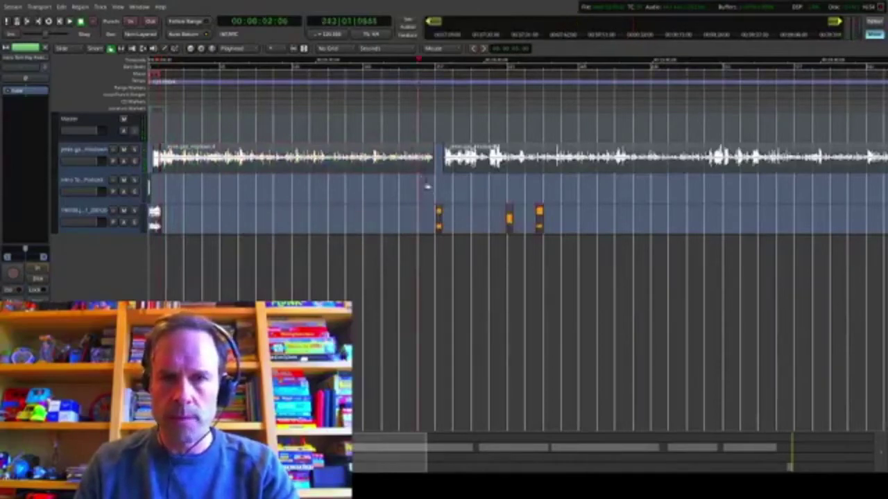
Step: Rearrange the three music clips individually around the gap between the second and third mixdown regions
{"action": "scroll", "coordinate": [426, 186], "scroll_direction": "up", "scroll_amount": 4}
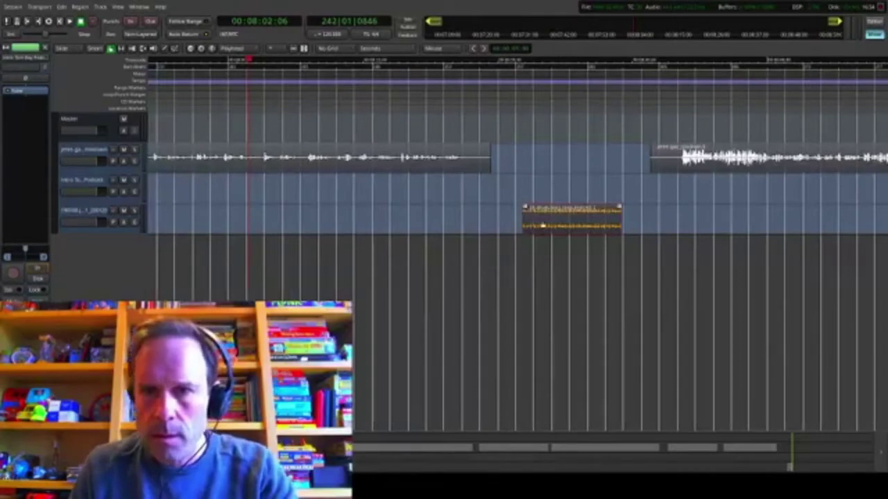
{"action": "scroll", "coordinate": [534, 223], "scroll_direction": "down", "scroll_amount": 5}
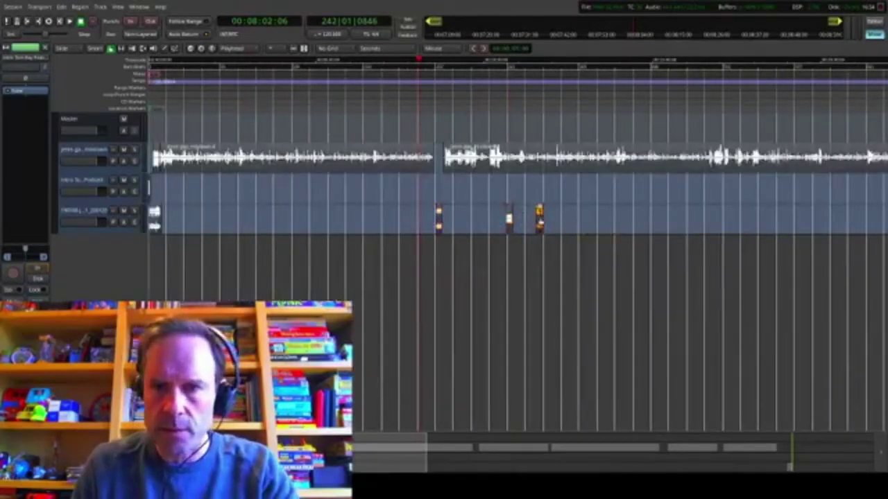
{"action": "left_click_drag", "start_coordinate": [540, 221], "coordinate": [427, 218]}
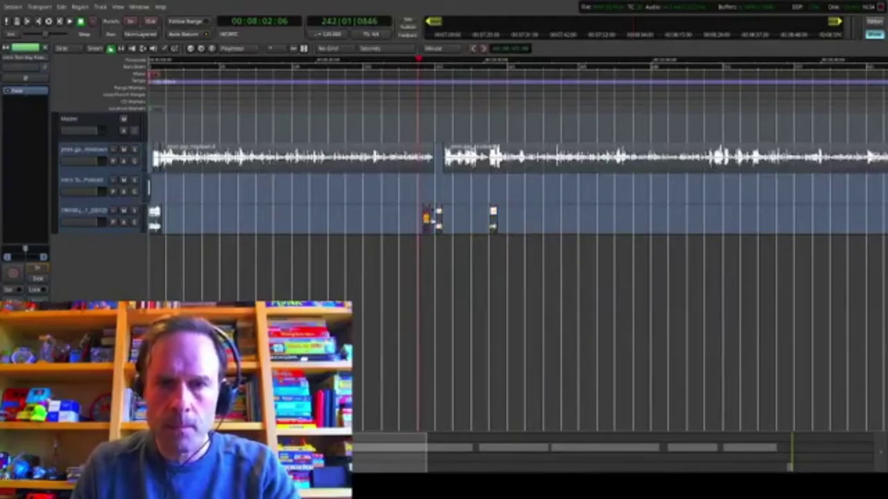
{"action": "scroll", "coordinate": [432, 220], "scroll_direction": "up", "scroll_amount": 4}
{"action": "left_click_drag", "start_coordinate": [529, 220], "coordinate": [651, 219]}
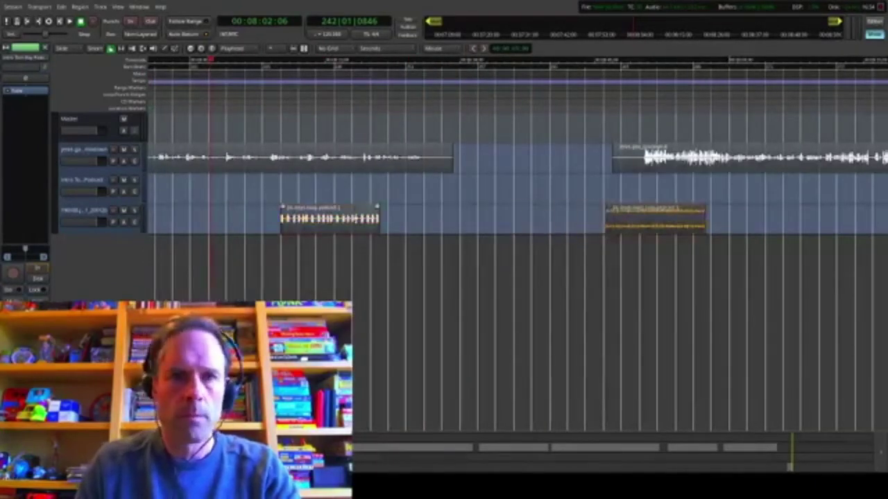
{"action": "scroll", "coordinate": [610, 221], "scroll_direction": "down", "scroll_amount": 2}
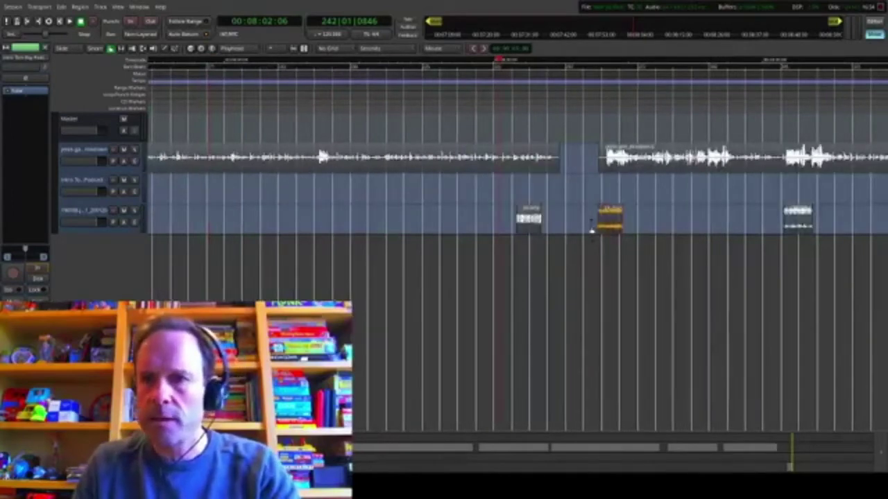
{"action": "scroll", "coordinate": [791, 226], "scroll_direction": "up", "scroll_amount": 3}
{"action": "scroll", "coordinate": [803, 225], "scroll_direction": "down", "scroll_amount": 2}
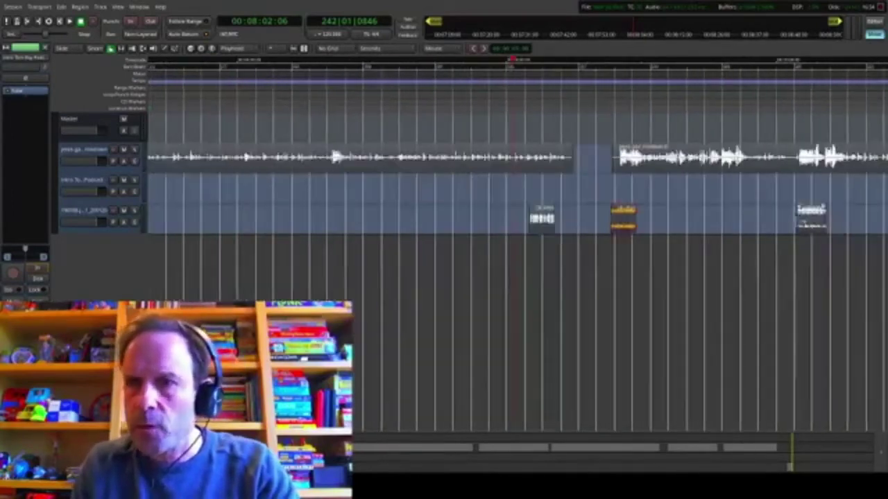
Step: Shift two music clips aside and place the remaining one so it overlaps the end of the second mixdown region
{"action": "left_click_drag", "start_coordinate": [812, 217], "coordinate": [493, 220]}
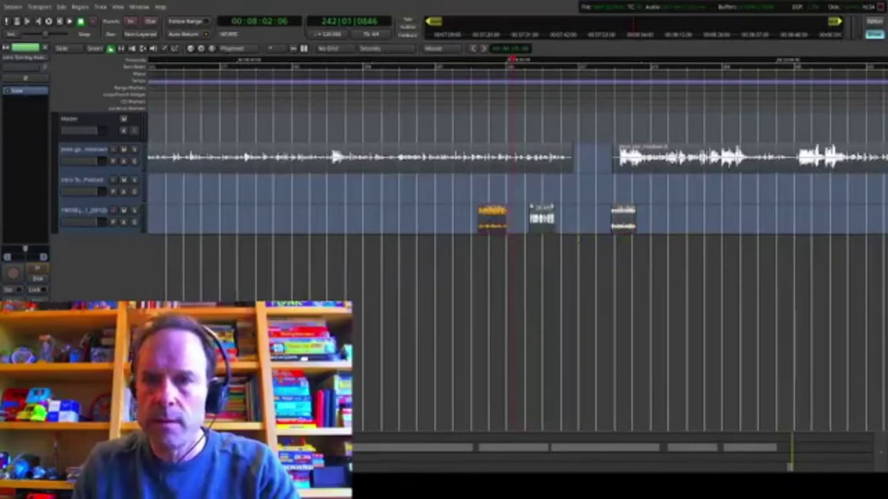
{"action": "left_click_drag", "start_coordinate": [726, 215], "coordinate": [794, 209]}
{"action": "left_click_drag", "start_coordinate": [490, 218], "coordinate": [575, 220]}
{"action": "scroll", "coordinate": [566, 182], "scroll_direction": "up", "scroll_amount": 2}
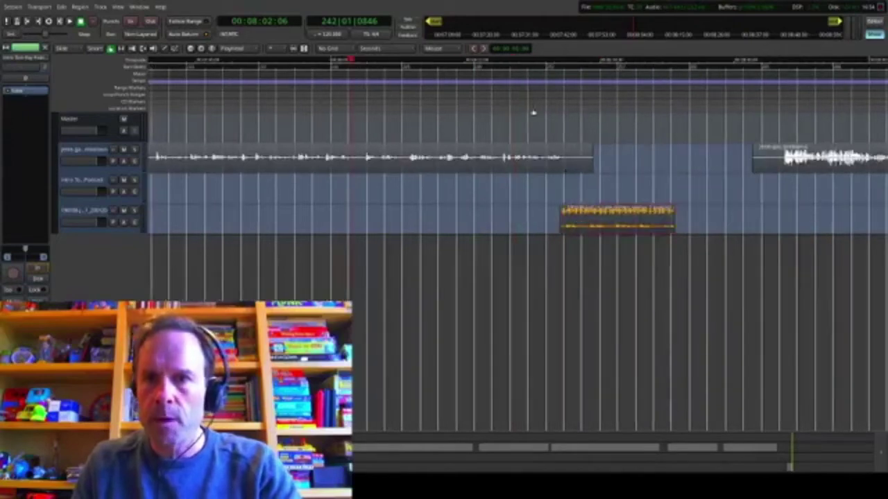
Step: Play the second mixdown region's end into the music clip, and give the clip a long, steep-curved fade-out over more than half its length
{"action": "left_click", "coordinate": [505, 102]}
{"action": "key", "text": "space"}
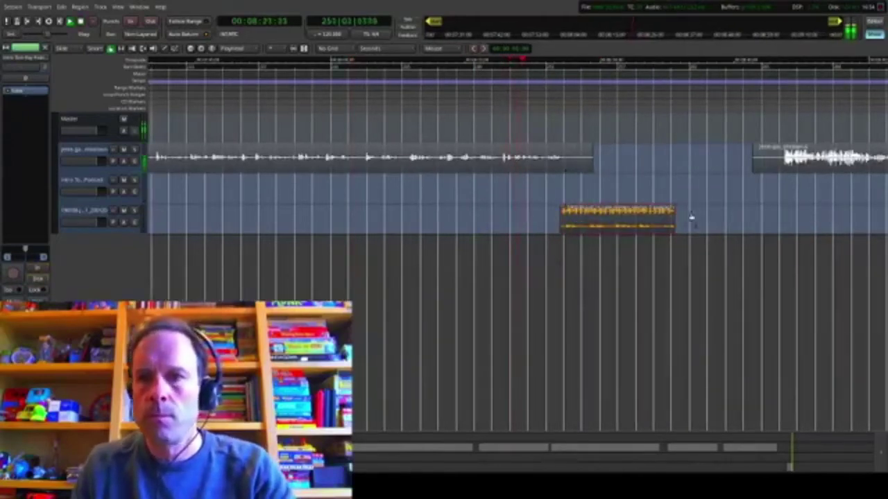
{"action": "scroll", "coordinate": [594, 206], "scroll_direction": "up", "scroll_amount": 3}
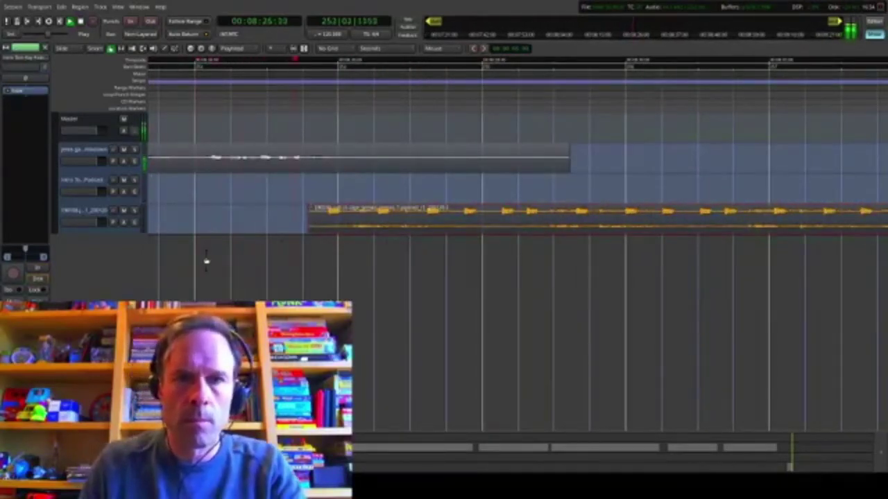
{"action": "scroll", "coordinate": [395, 198], "scroll_direction": "down", "scroll_amount": 3, "text": "ctrl"}
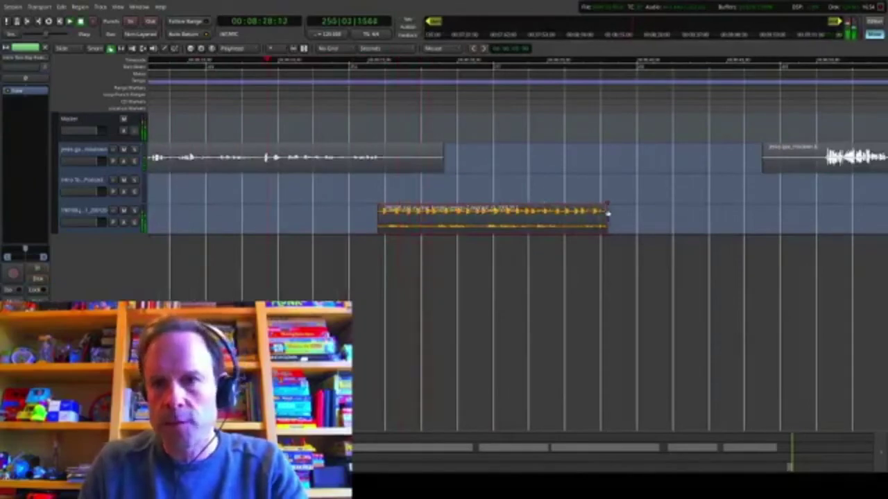
{"action": "left_click_drag", "start_coordinate": [597, 217], "coordinate": [468, 219]}
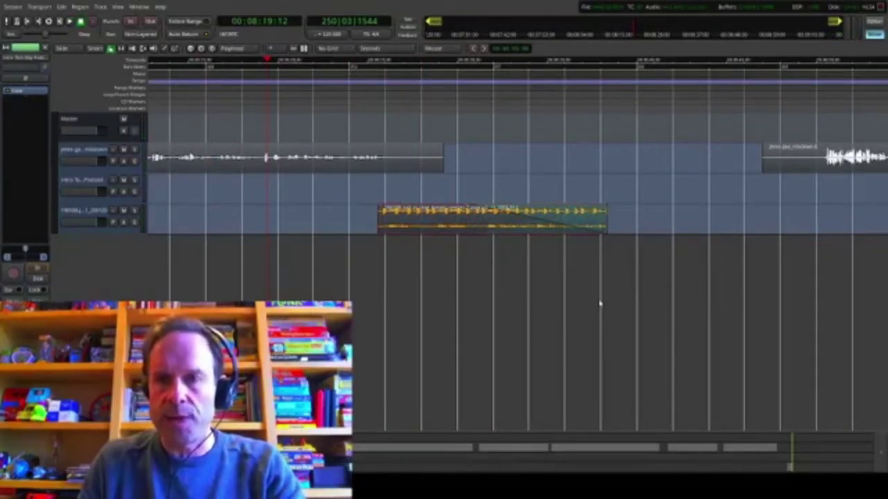
{"action": "left_click", "coordinate": [468, 201]}
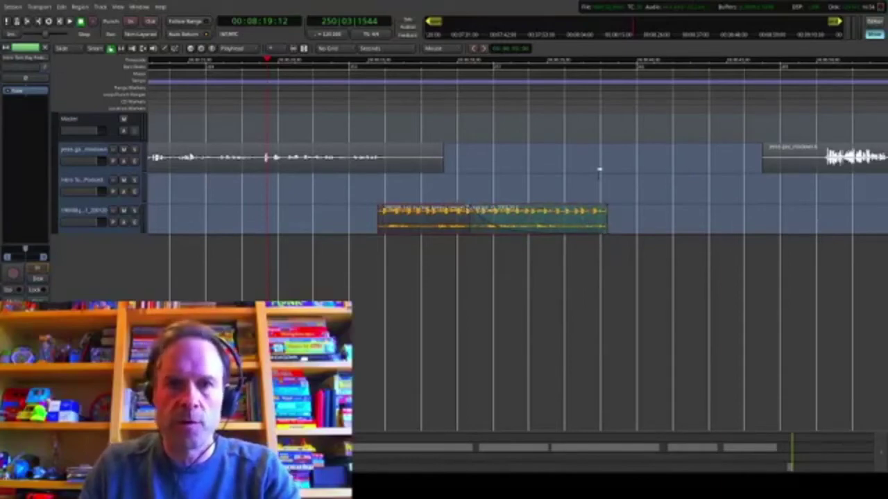
Step: Trim the leading silence off the third mixdown region and move it back to start just after the music clip's fade-out begins
{"action": "left_click_drag", "start_coordinate": [764, 148], "coordinate": [824, 159]}
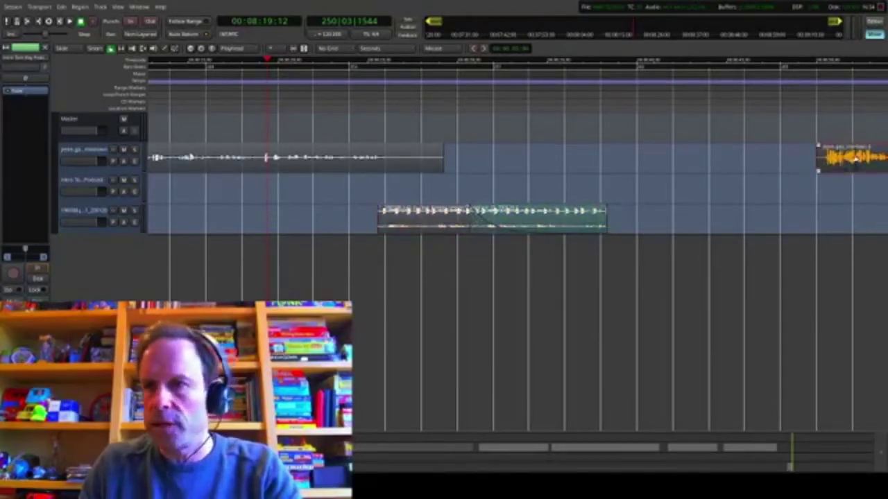
{"action": "left_click_drag", "start_coordinate": [858, 158], "coordinate": [512, 160]}
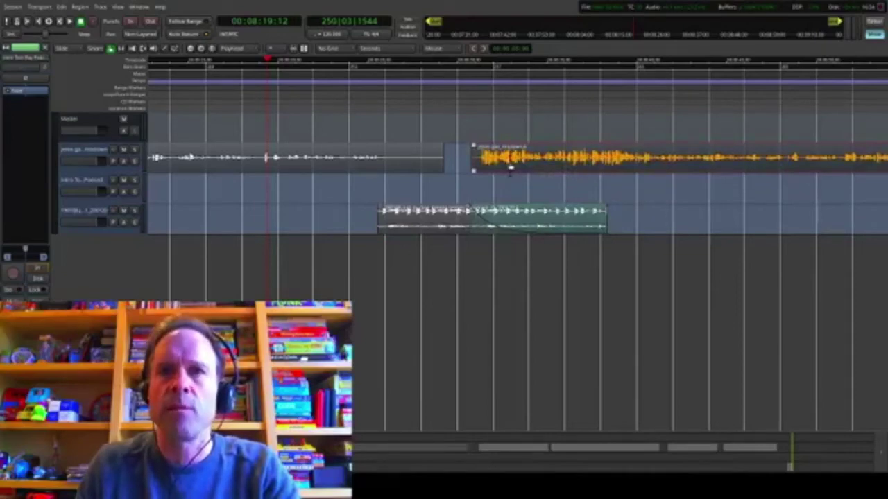
{"action": "scroll", "coordinate": [510, 165], "scroll_direction": "up", "scroll_amount": 3}
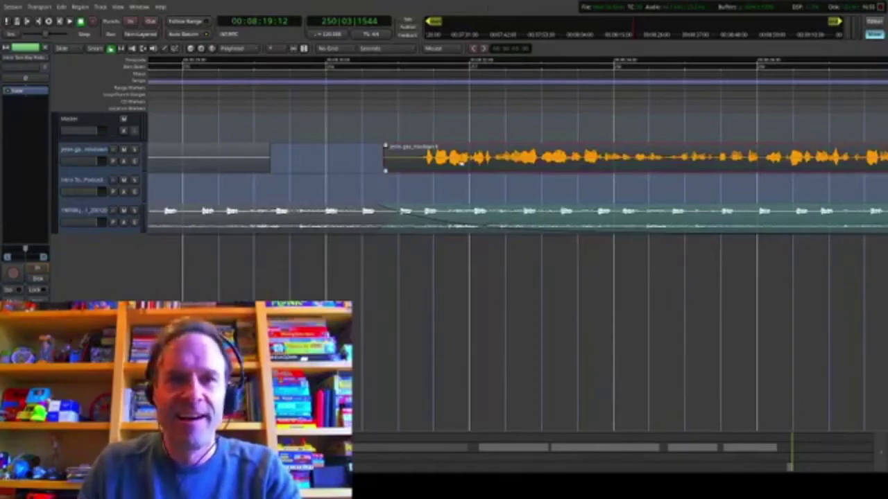
{"action": "left_click_drag", "start_coordinate": [389, 154], "coordinate": [418, 154]}
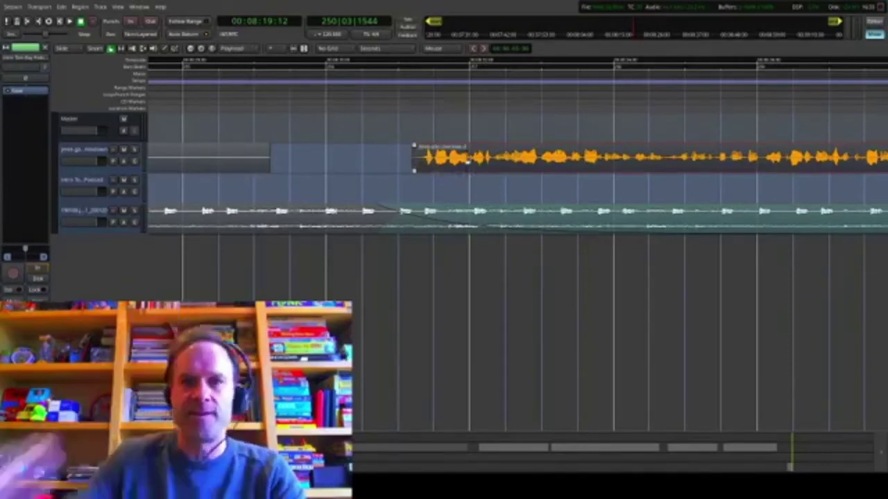
{"action": "left_click_drag", "start_coordinate": [468, 161], "coordinate": [448, 162]}
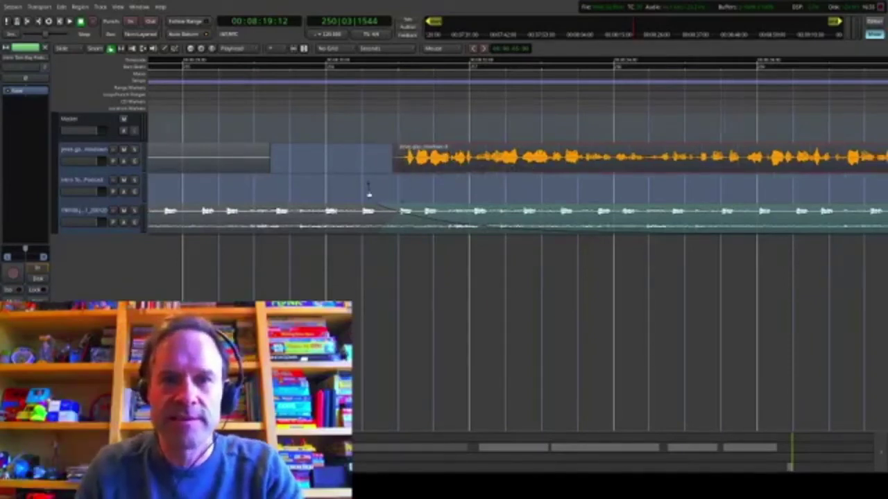
Step: Play the transition from the second mixdown region through the music clip into the third mixdown region
{"action": "scroll", "coordinate": [368, 195], "scroll_direction": "down", "scroll_amount": 3}
{"action": "key", "text": "space"}
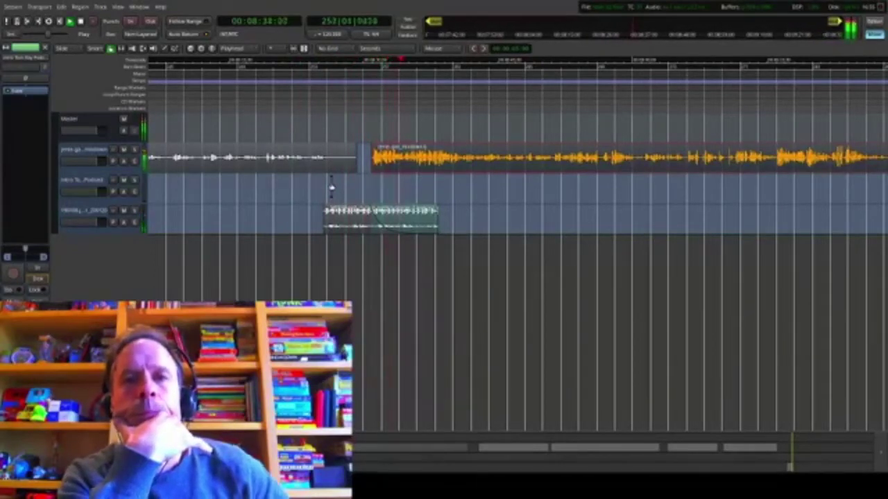
{"action": "scroll", "coordinate": [392, 135], "scroll_direction": "down", "scroll_amount": 2}
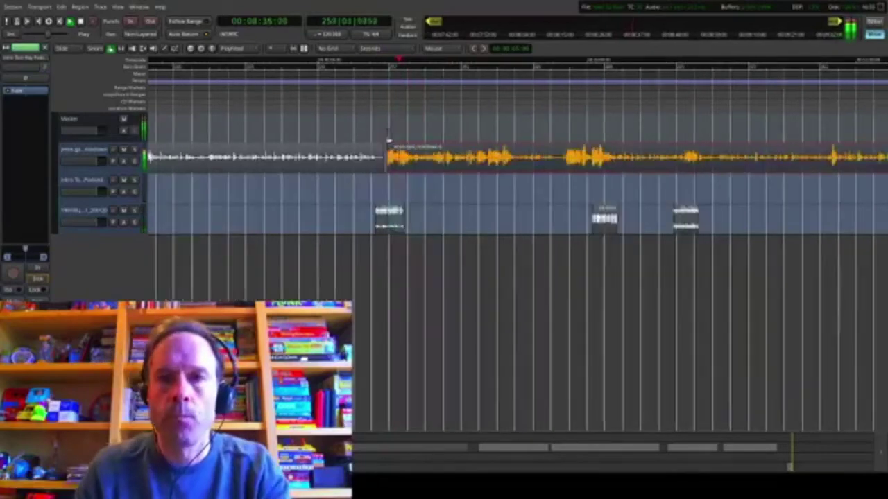
{"action": "scroll", "coordinate": [430, 147], "scroll_direction": "down", "scroll_amount": 1}
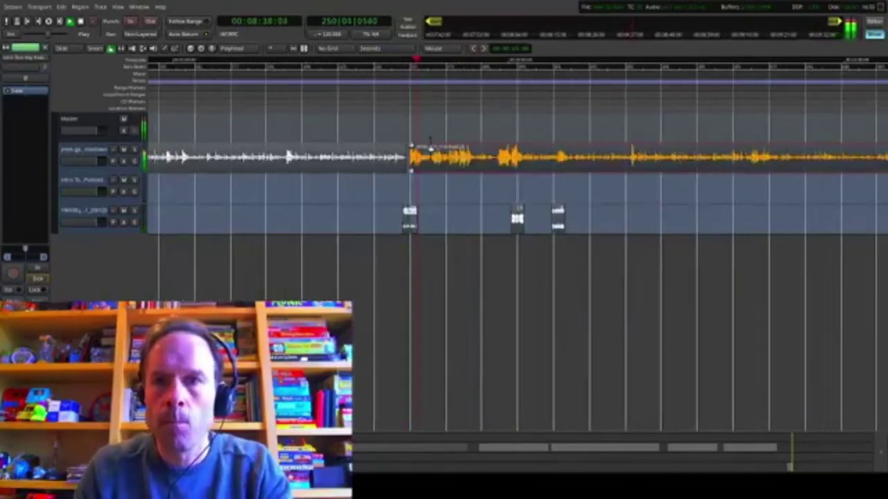
{"action": "scroll", "coordinate": [430, 142], "scroll_direction": "down", "scroll_amount": 1}
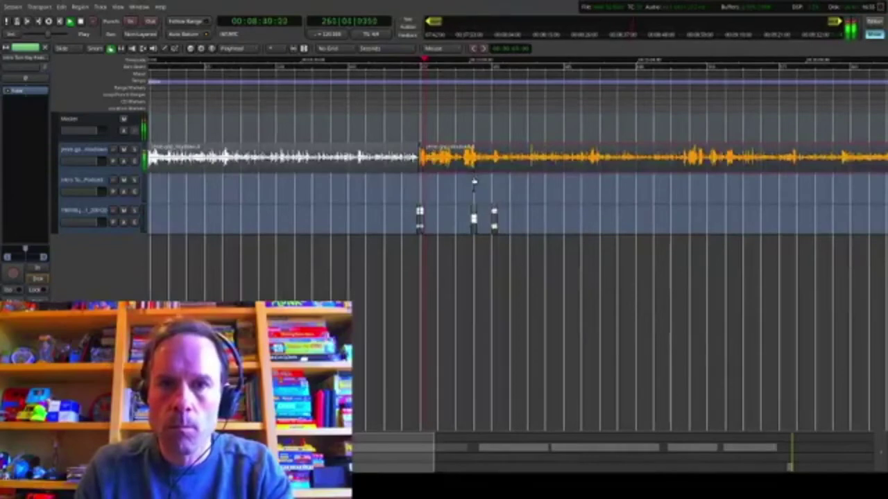
{"action": "scroll", "coordinate": [473, 182], "scroll_direction": "right", "scroll_amount": 2}
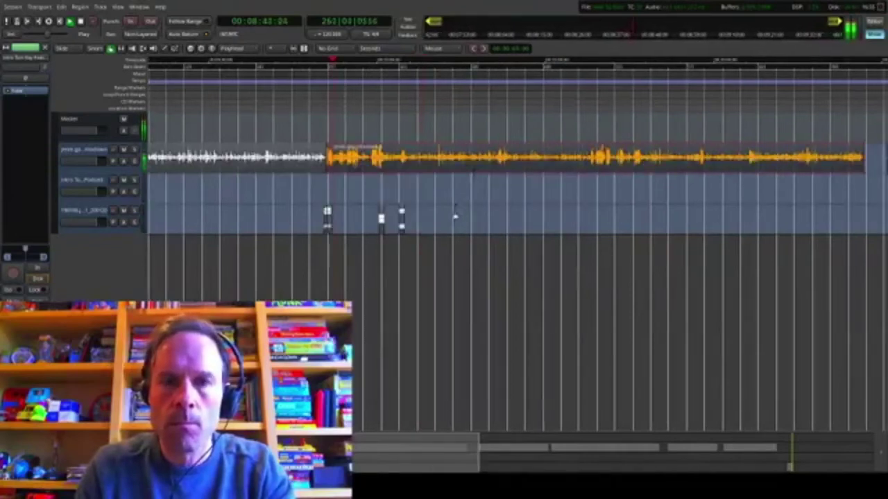
{"action": "key", "text": "space"}
Step: Move the two unused music clips together past the closing clip that follows the last mixdown region
{"action": "left_click_drag", "start_coordinate": [455, 216], "coordinate": [372, 226]}
{"action": "scroll", "coordinate": [372, 226], "scroll_direction": "down", "scroll_amount": 1}
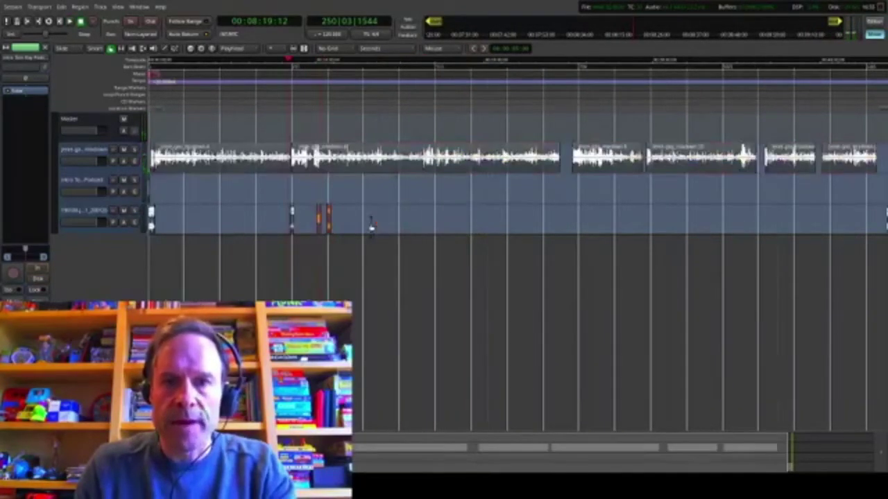
{"action": "scroll", "coordinate": [361, 233], "scroll_direction": "down", "scroll_amount": 1}
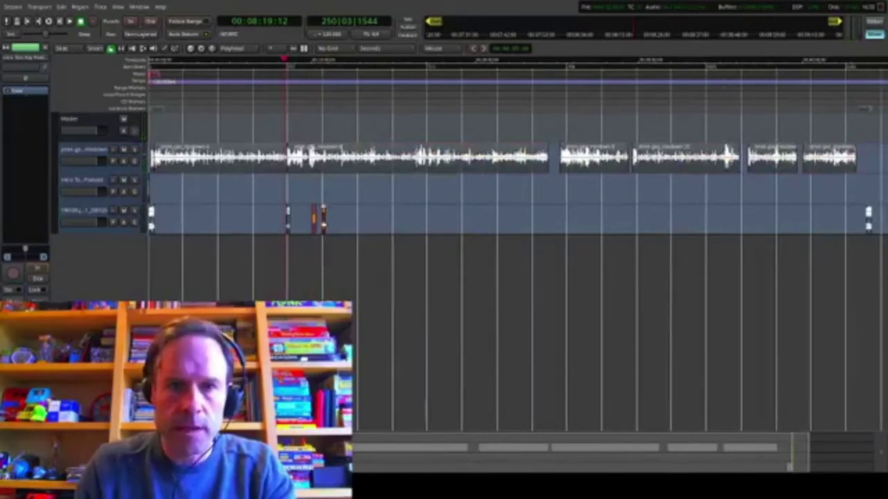
{"action": "left_click_drag", "start_coordinate": [316, 217], "coordinate": [761, 215]}
{"action": "scroll", "coordinate": [788, 214], "scroll_direction": "down", "scroll_amount": 1}
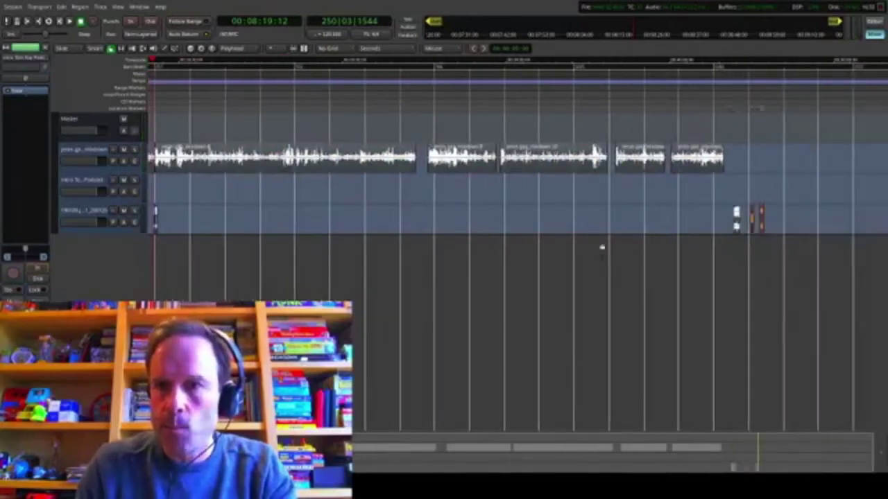
Step: Copy the faded music clip from the second-to-third region transition to the end of the third mixdown region
{"action": "scroll", "coordinate": [579, 245], "scroll_direction": "up", "scroll_amount": 1}
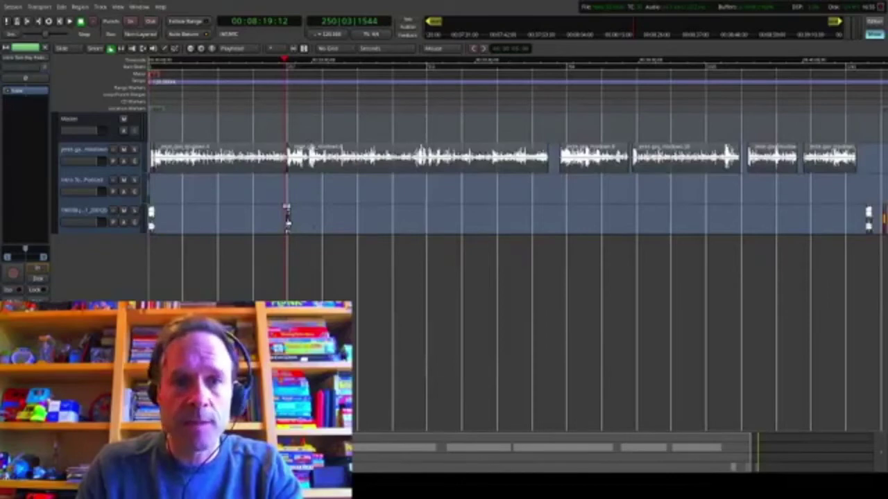
{"action": "left_click_drag", "start_coordinate": [288, 220], "coordinate": [549, 220]}
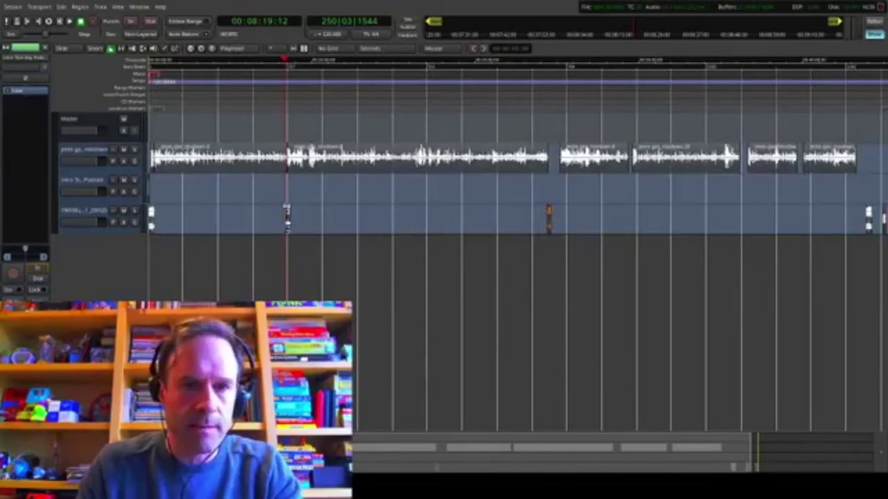
{"action": "scroll", "coordinate": [287, 221], "scroll_direction": "up", "scroll_amount": 4}
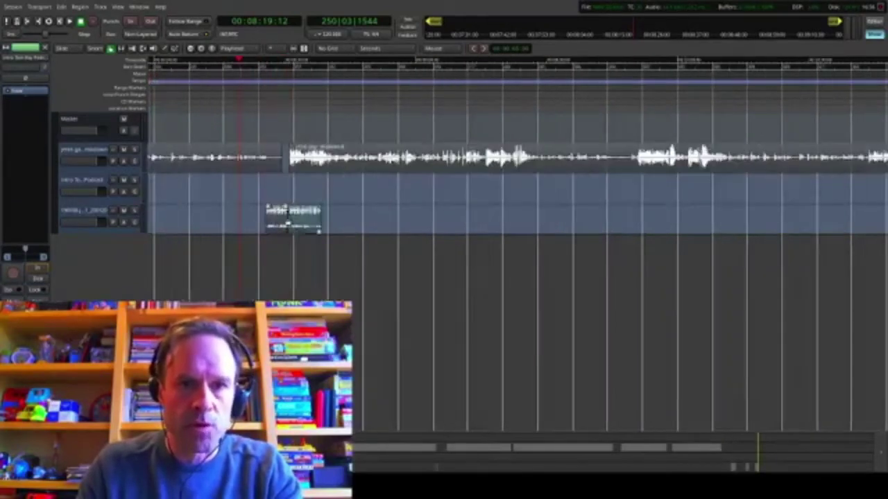
{"action": "left_click", "coordinate": [272, 221]}
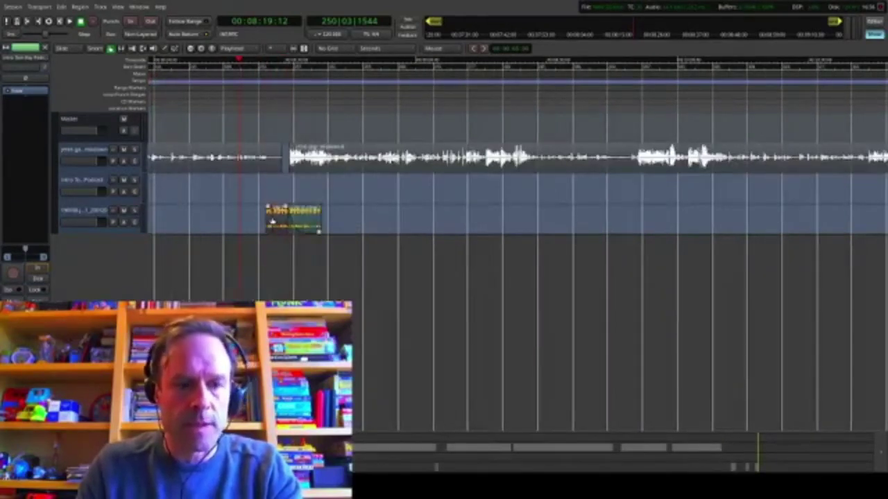
{"action": "scroll", "coordinate": [523, 217], "scroll_direction": "down", "scroll_amount": 3}
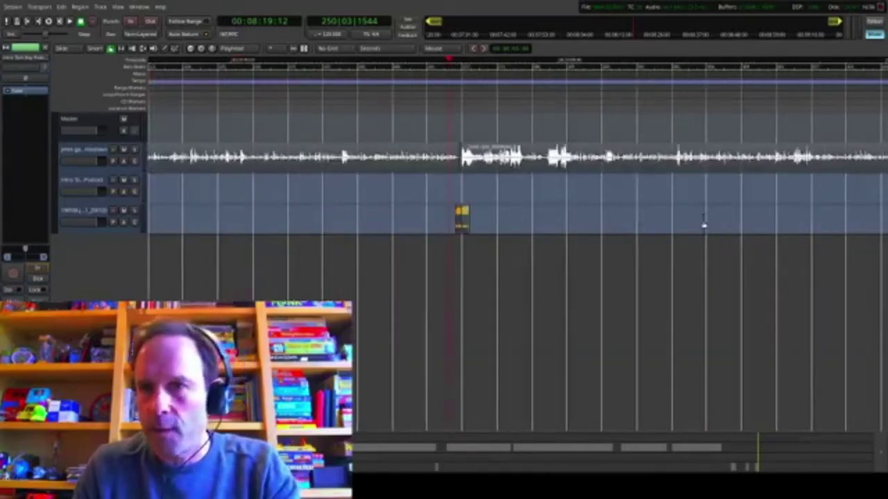
Step: Nudge the copied music clip slightly later so it starts just after the third mixdown region ends
{"action": "scroll", "coordinate": [702, 226], "scroll_direction": "up", "scroll_amount": 2}
{"action": "scroll", "coordinate": [699, 227], "scroll_direction": "right", "scroll_amount": 2}
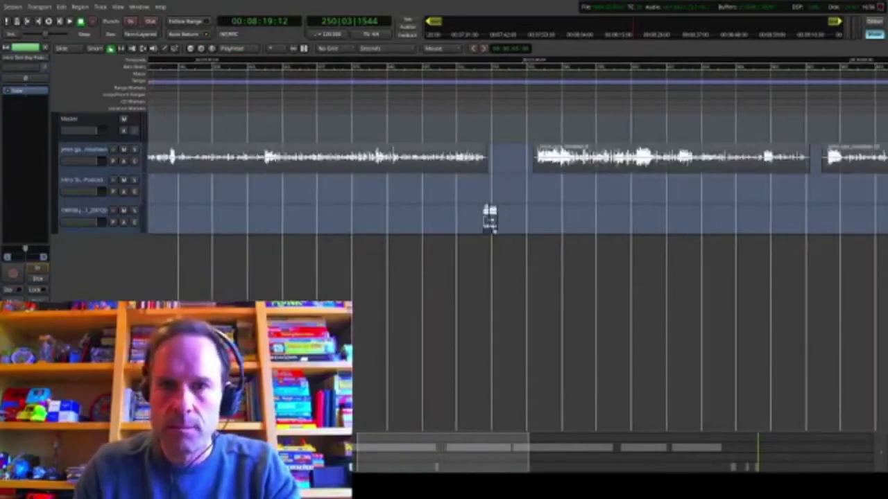
{"action": "left_click_drag", "start_coordinate": [490, 219], "coordinate": [496, 220]}
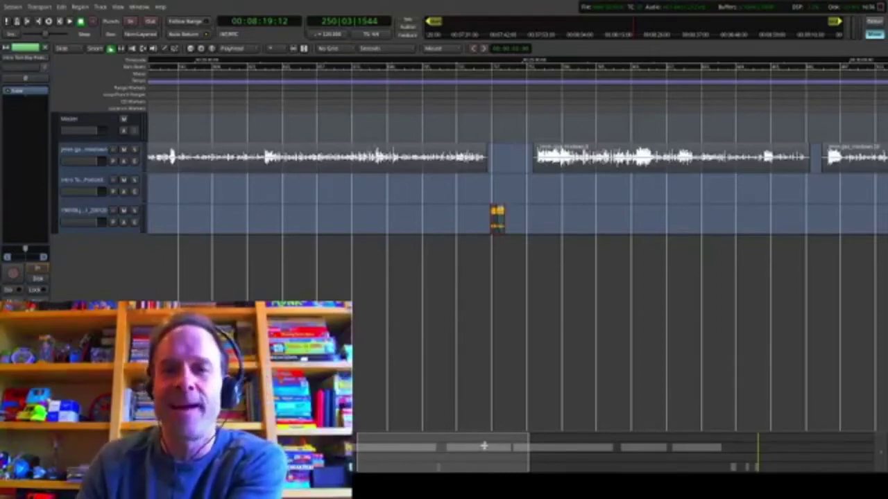
{"action": "left_click_drag", "start_coordinate": [484, 445], "coordinate": [511, 443]}
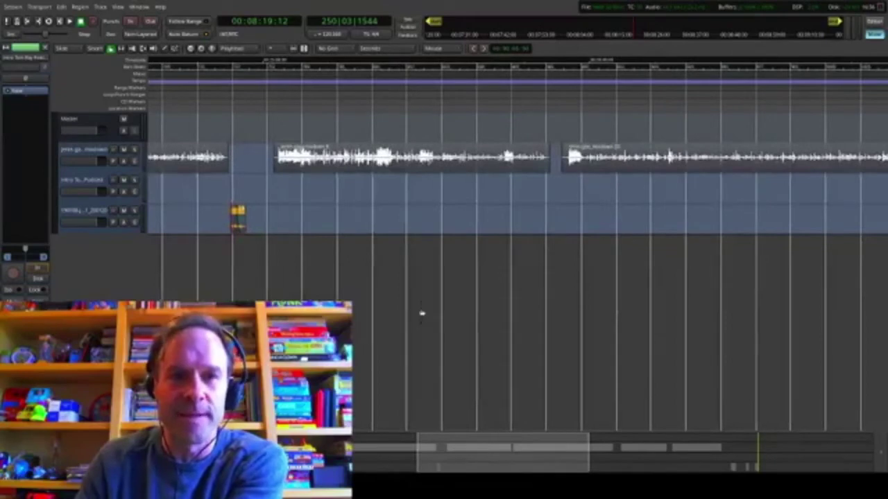
Step: Play the closing seconds of the third mixdown region and move the music clip earlier so it overlaps the region's end
{"action": "scroll", "coordinate": [317, 246], "scroll_direction": "down", "scroll_amount": 2}
{"action": "scroll", "coordinate": [313, 248], "scroll_direction": "up", "scroll_amount": 2}
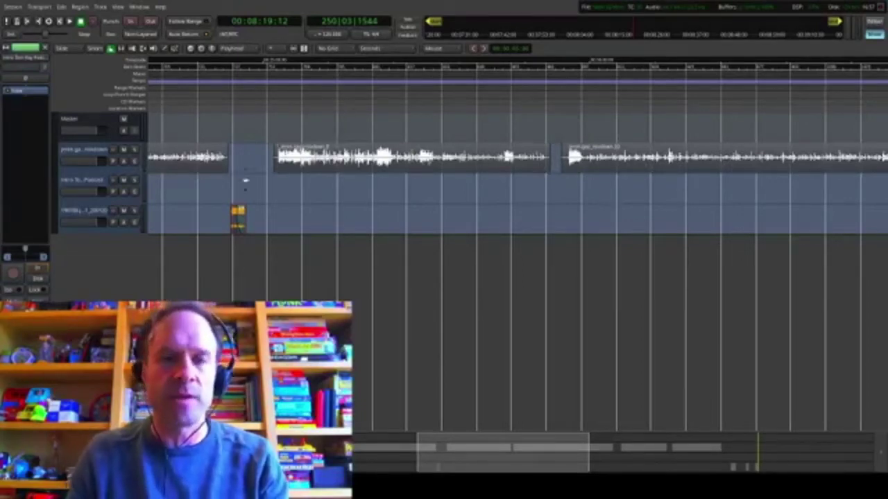
{"action": "left_click", "coordinate": [193, 101]}
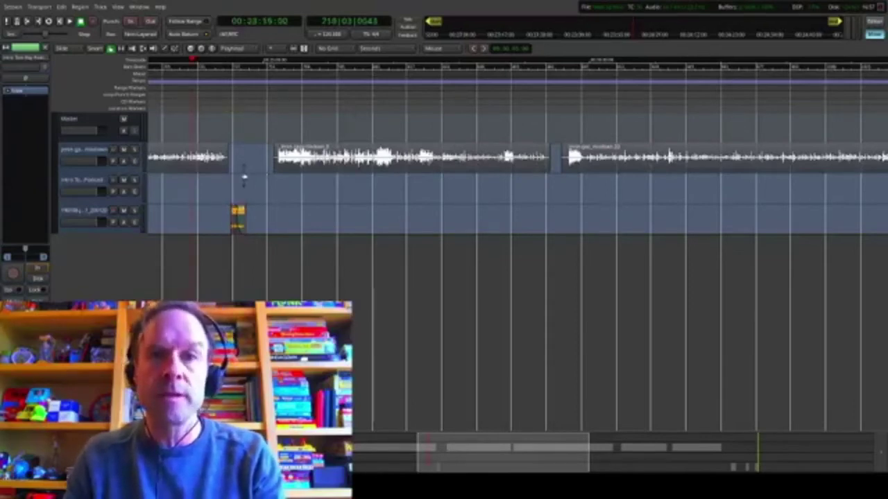
{"action": "key", "text": "space"}
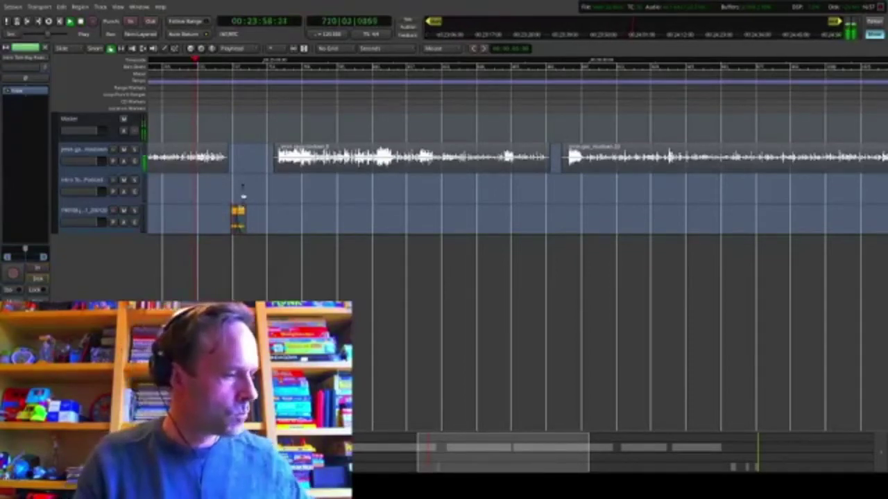
{"action": "scroll", "coordinate": [218, 204], "scroll_direction": "up", "scroll_amount": 2}
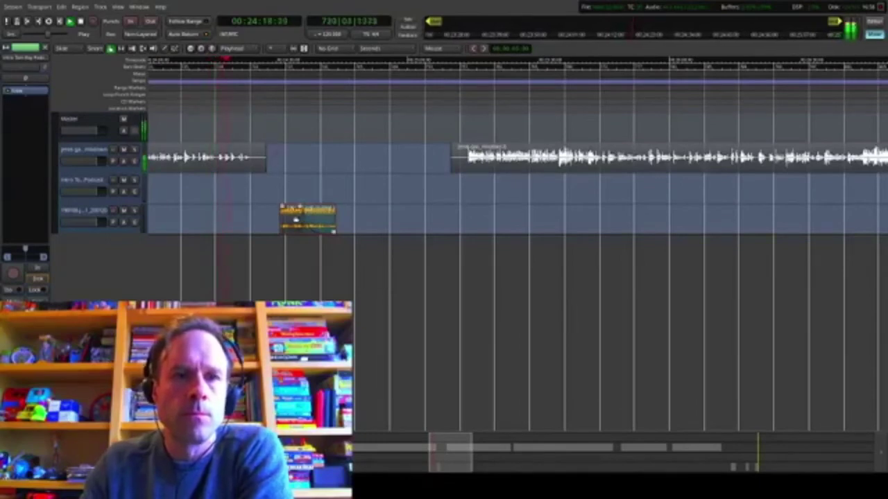
{"action": "left_click_drag", "start_coordinate": [294, 220], "coordinate": [262, 220]}
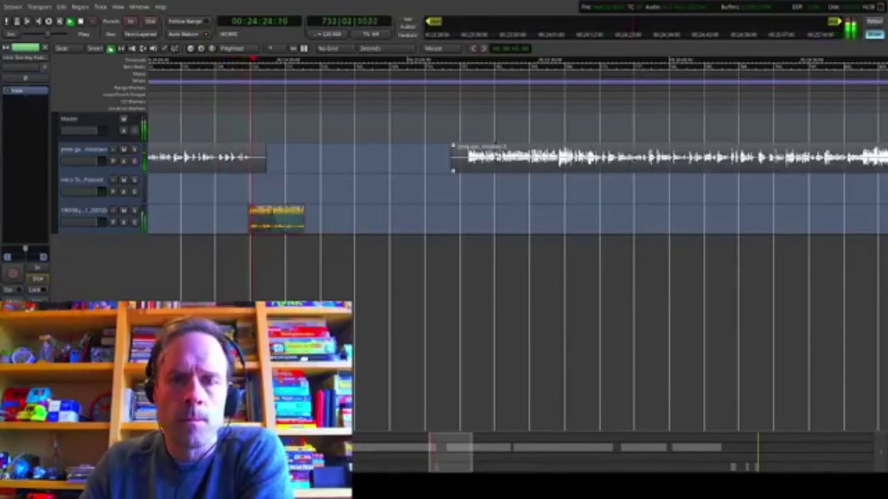
Step: Play the opening of the fourth mixdown region and trim the quiet lead-in off its start
{"action": "left_click", "coordinate": [461, 100]}
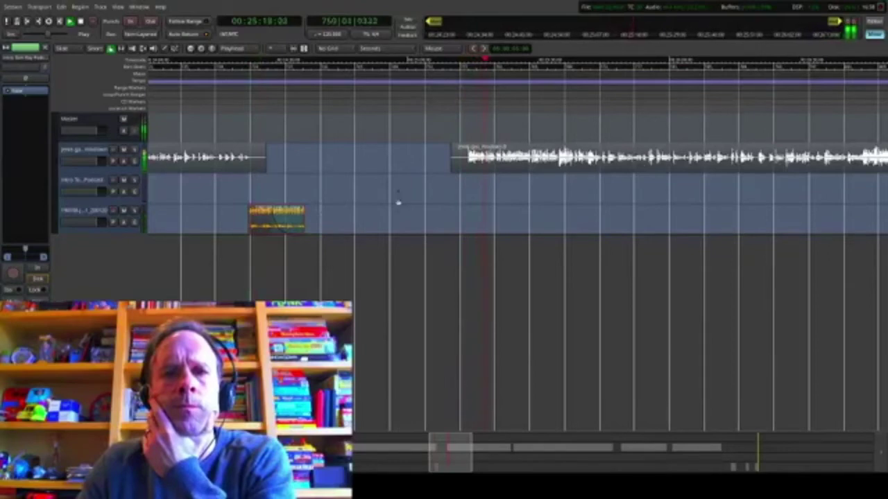
{"action": "scroll", "coordinate": [411, 200], "scroll_direction": "down", "scroll_amount": 1}
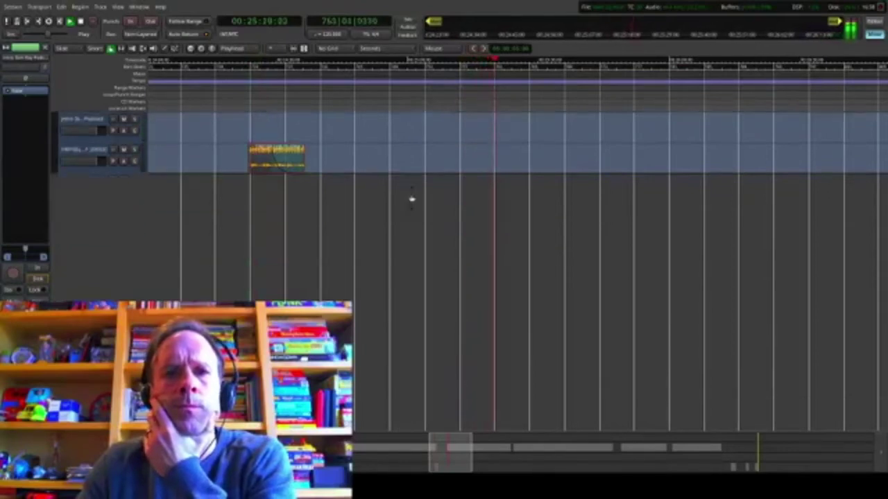
{"action": "scroll", "coordinate": [410, 196], "scroll_direction": "up", "scroll_amount": 1}
{"action": "key", "text": "space"}
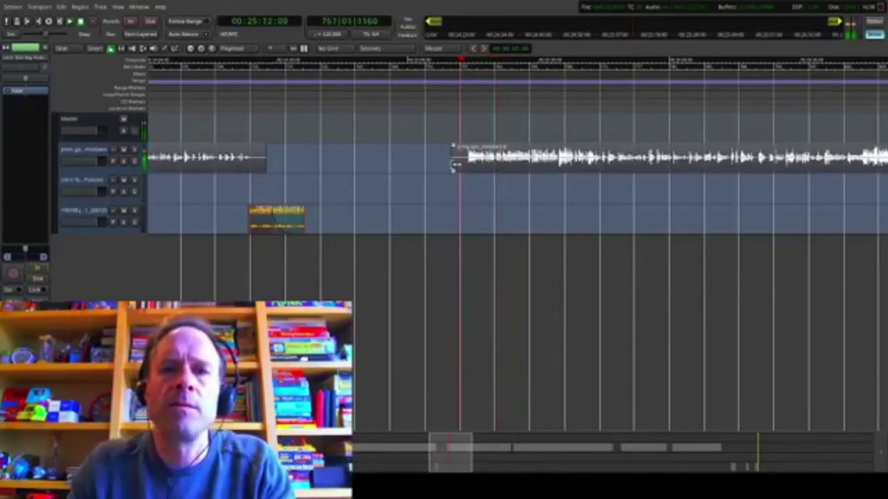
{"action": "left_click_drag", "start_coordinate": [455, 165], "coordinate": [468, 165]}
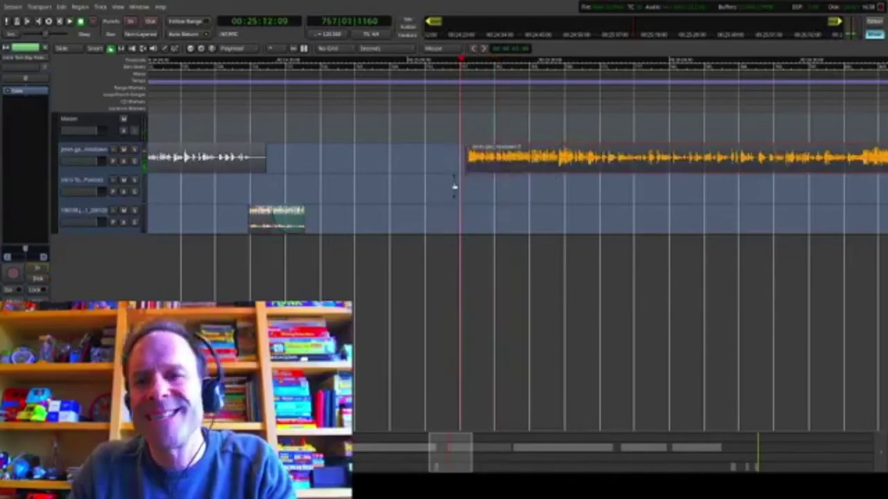
Step: Play the opening of the fifth mixdown region
{"action": "scroll", "coordinate": [454, 189], "scroll_direction": "down", "scroll_amount": 1}
{"action": "key", "text": "minus"}
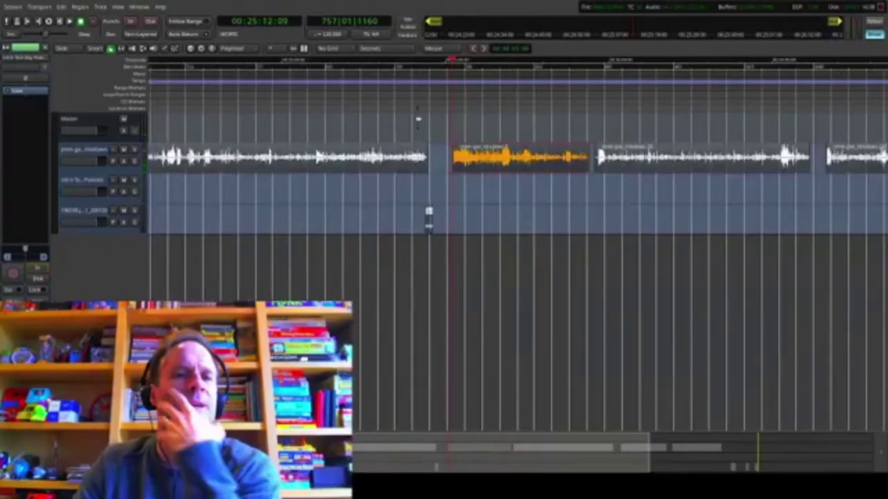
{"action": "left_click", "coordinate": [597, 104]}
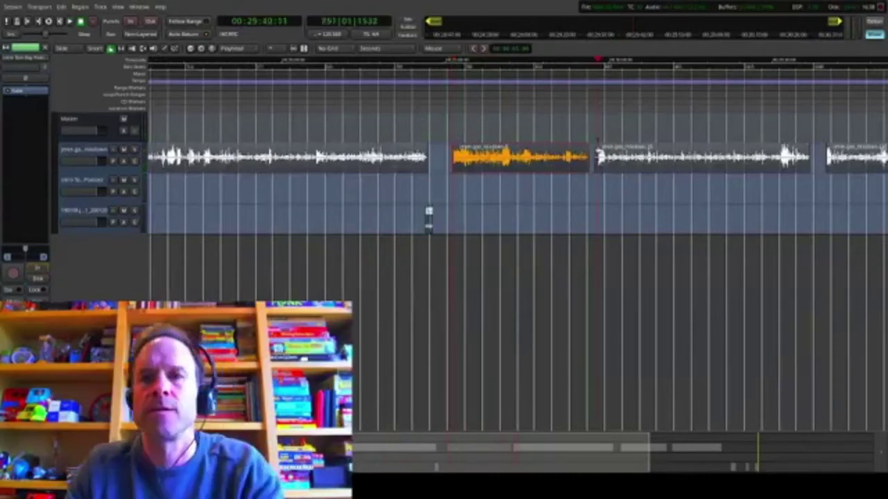
{"action": "key", "text": "space"}
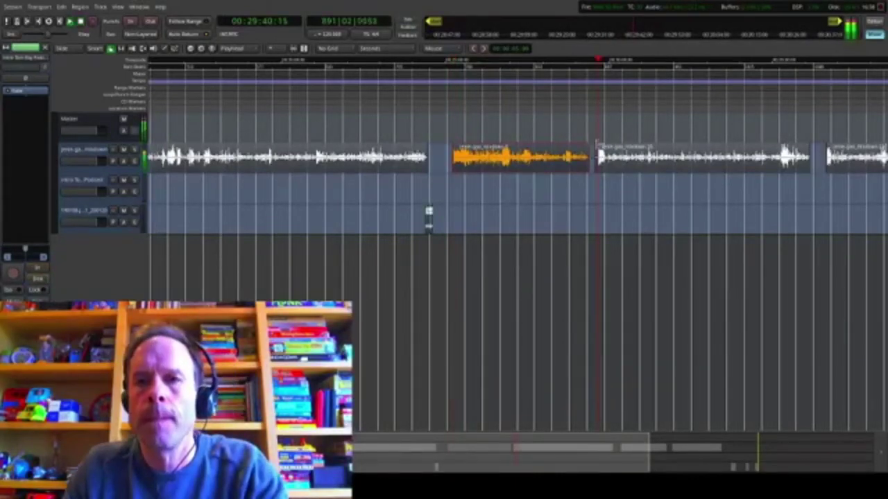
{"action": "scroll", "coordinate": [601, 153], "scroll_direction": "up", "scroll_amount": 3}
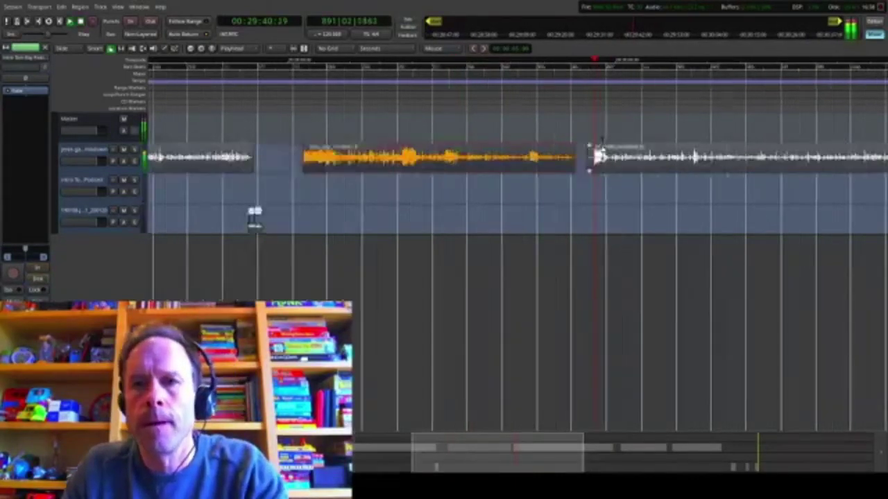
Step: Trim the tail of the fourth mixdown region and play its new ending
{"action": "left_click", "coordinate": [425, 99]}
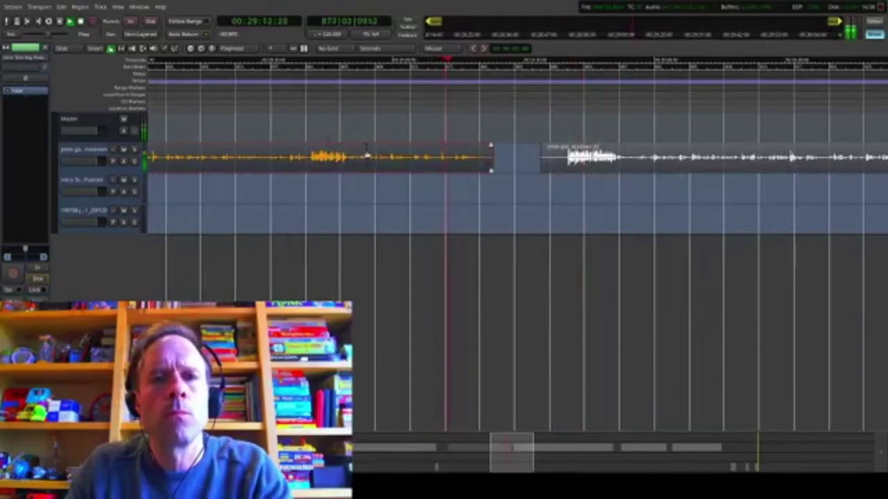
{"action": "key", "text": "space"}
{"action": "left_click_drag", "start_coordinate": [490, 169], "coordinate": [471, 169]}
{"action": "left_click", "coordinate": [463, 97]}
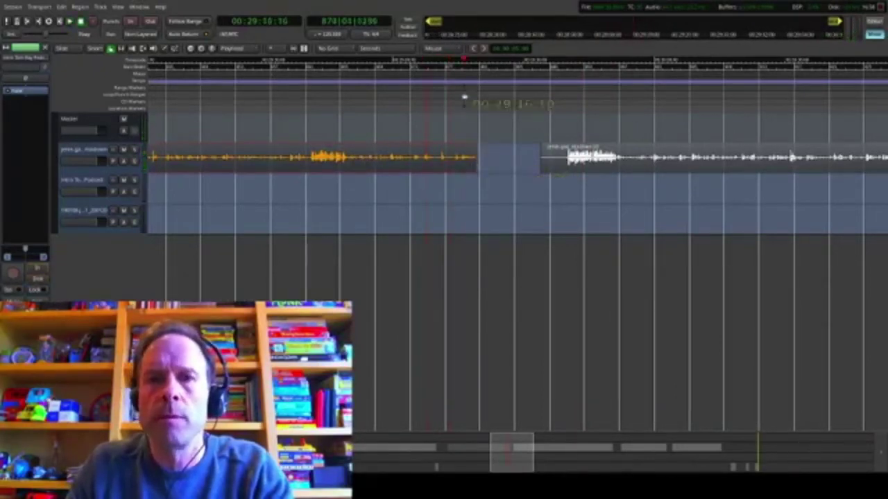
{"action": "key", "text": "space"}
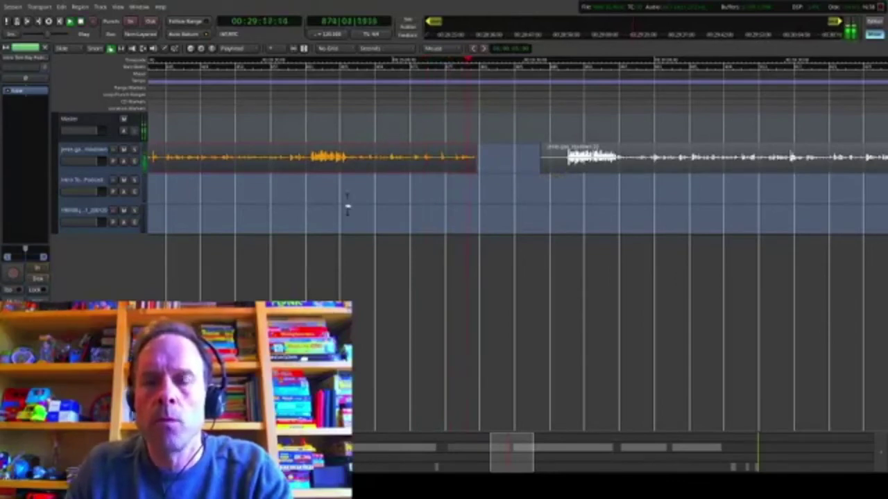
{"action": "key", "text": "space"}
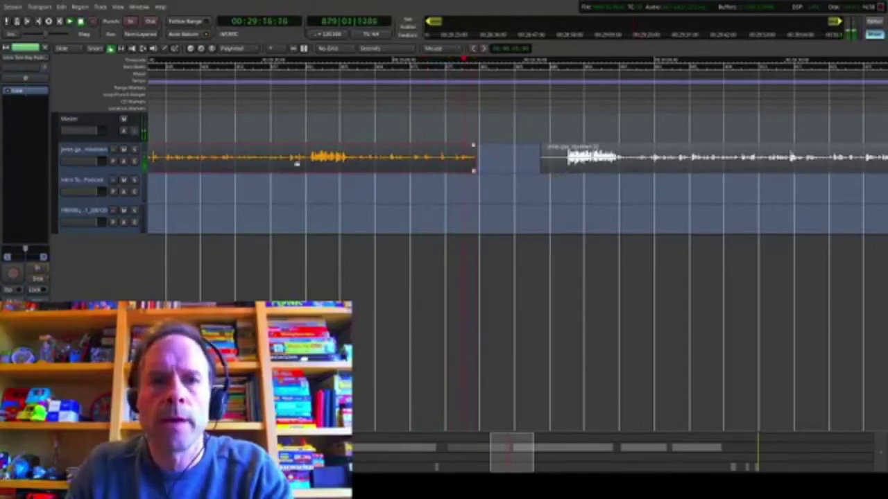
Step: Move the fourth mixdown region later to meet the fifth, and trim the quiet lead-in off the fifth region's start
{"action": "left_click_drag", "start_coordinate": [298, 162], "coordinate": [390, 158]}
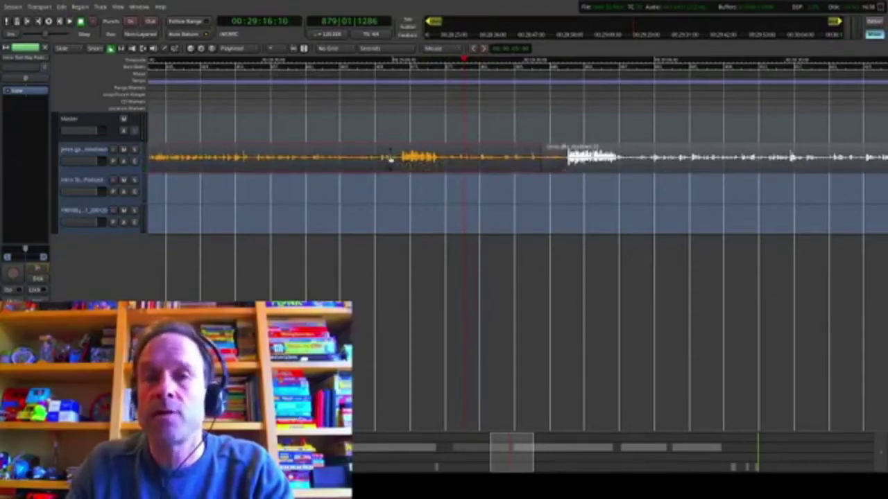
{"action": "left_click", "coordinate": [598, 158]}
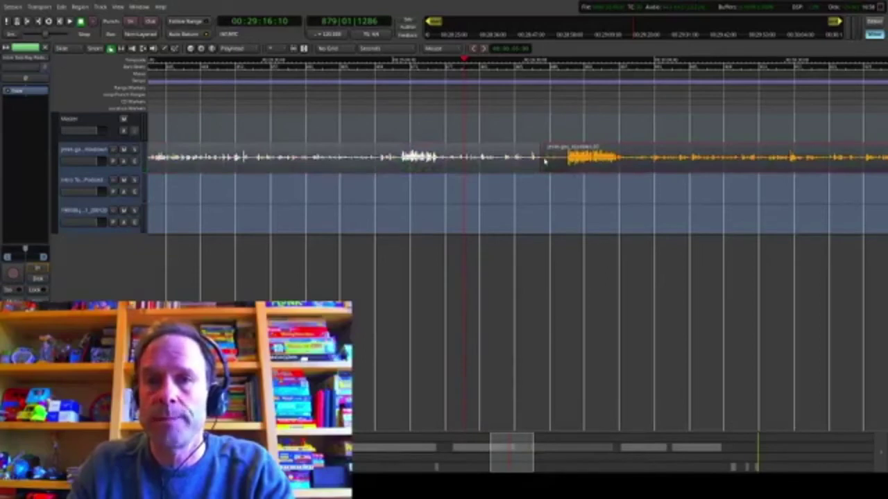
{"action": "left_click_drag", "start_coordinate": [550, 165], "coordinate": [565, 169]}
{"action": "scroll", "coordinate": [557, 168], "scroll_direction": "up", "scroll_amount": 3}
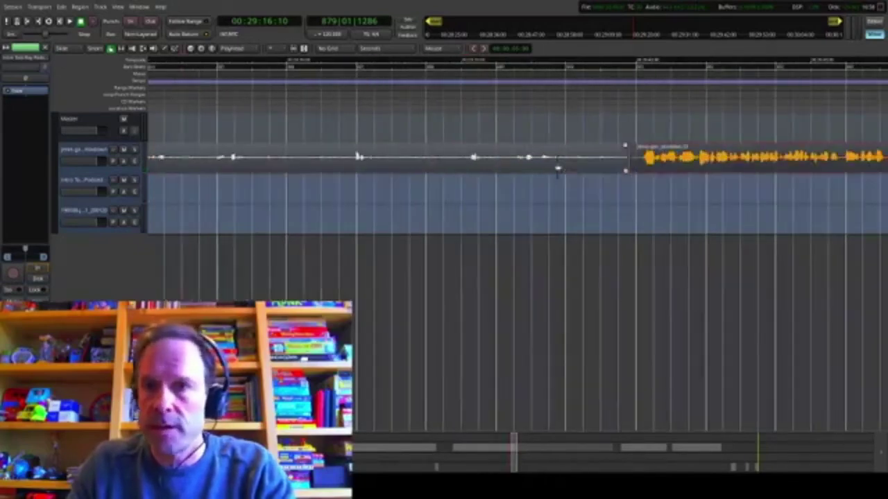
Step: Shorten the fourth region's end, slide the fifth region earlier to close the gap, and play the join
{"action": "key", "text": "p"}
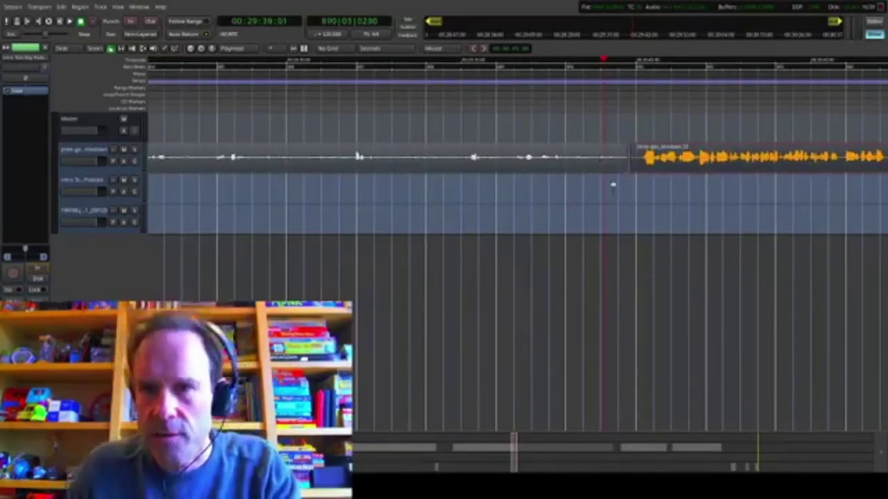
{"action": "key", "text": "="}
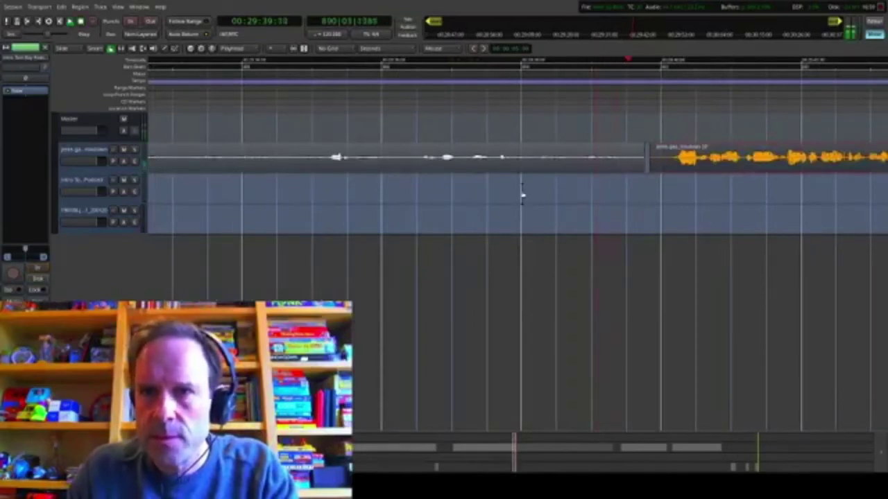
{"action": "left_click_drag", "start_coordinate": [637, 161], "coordinate": [616, 168]}
{"action": "left_click_drag", "start_coordinate": [681, 160], "coordinate": [646, 165]}
{"action": "key", "text": "space"}
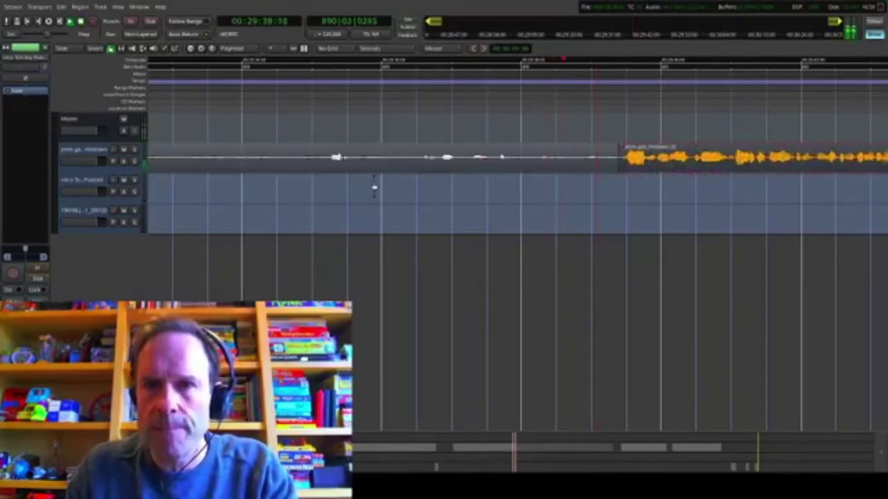
{"action": "scroll", "coordinate": [490, 184], "scroll_direction": "down", "scroll_amount": 3}
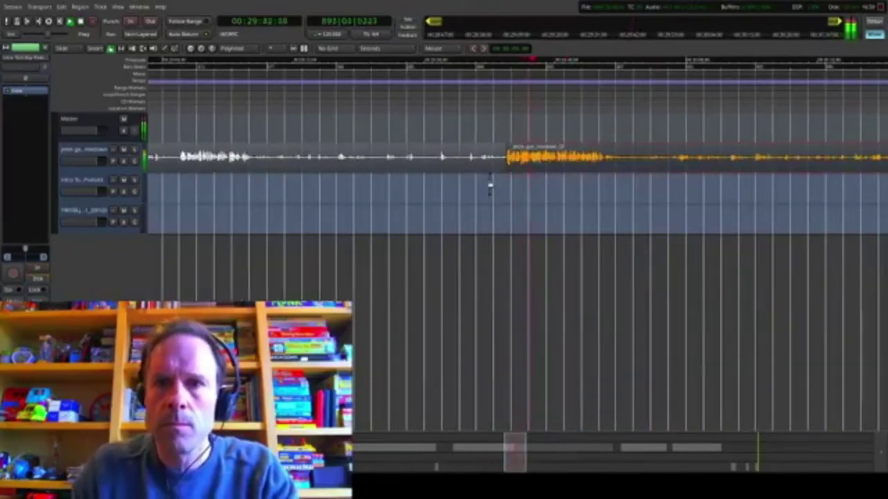
{"action": "key", "text": "space"}
Step: Combine the fourth and fifth mixdown regions into one compound region and place the playhead just before it
{"action": "scroll", "coordinate": [438, 213], "scroll_direction": "down", "scroll_amount": 4}
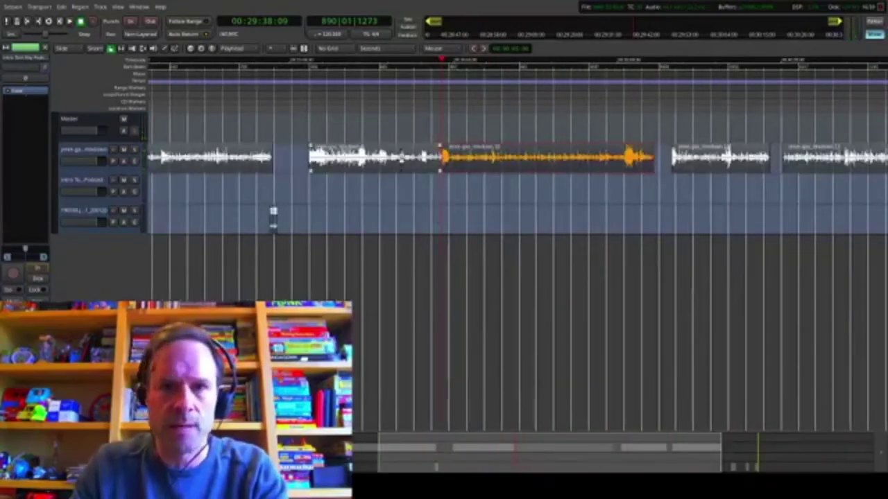
{"action": "left_click", "coordinate": [401, 159], "text": "ctrl"}
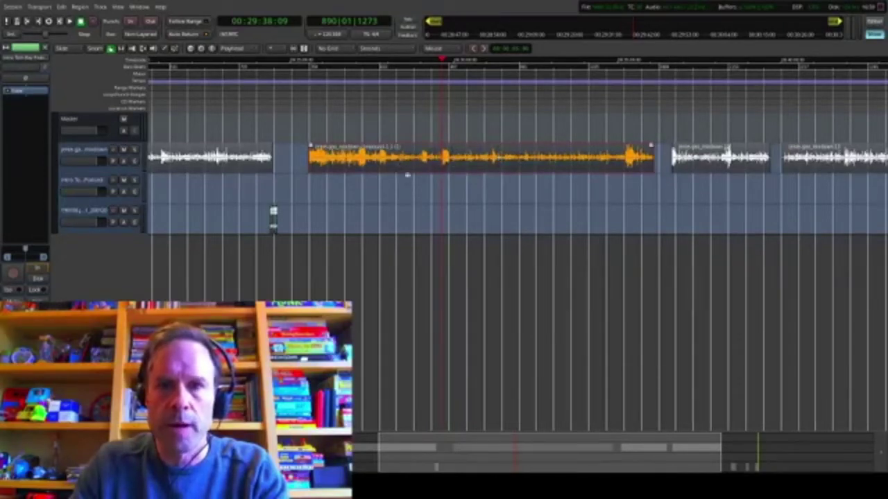
{"action": "left_click", "coordinate": [305, 101]}
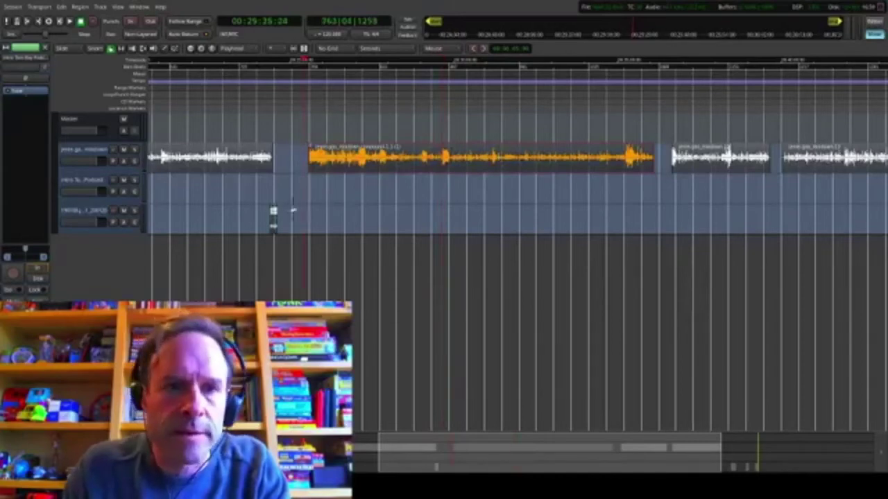
Step: Move the compound region earlier so it starts over the faded part of the music clip
{"action": "left_click_drag", "start_coordinate": [344, 160], "coordinate": [315, 159]}
{"action": "scroll", "coordinate": [271, 174], "scroll_direction": "up", "scroll_amount": 5}
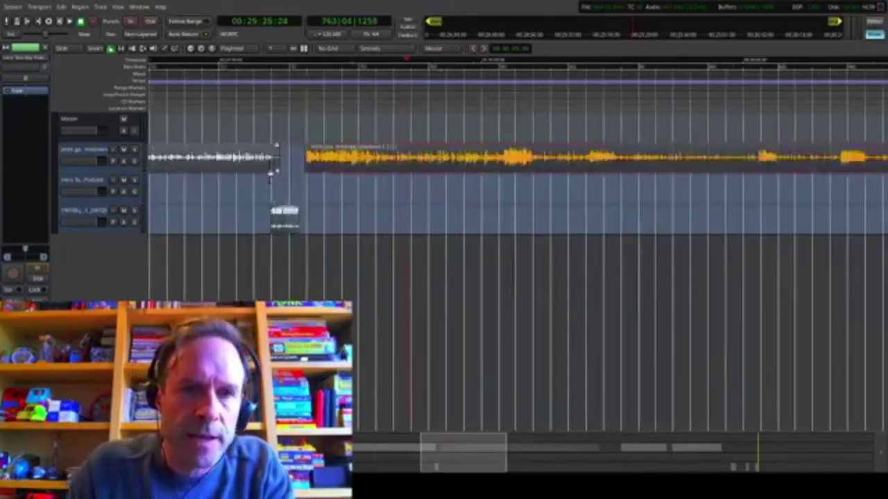
{"action": "left_click_drag", "start_coordinate": [602, 159], "coordinate": [485, 160]}
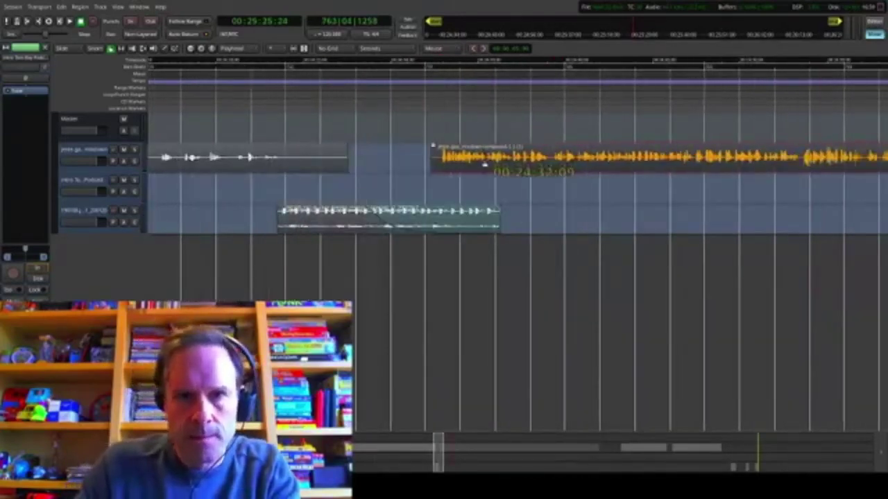
Step: Trim the third region's end to the music clip's start, bring the compound region closer with a tighter start, and play the transition
{"action": "left_click_drag", "start_coordinate": [342, 158], "coordinate": [285, 172]}
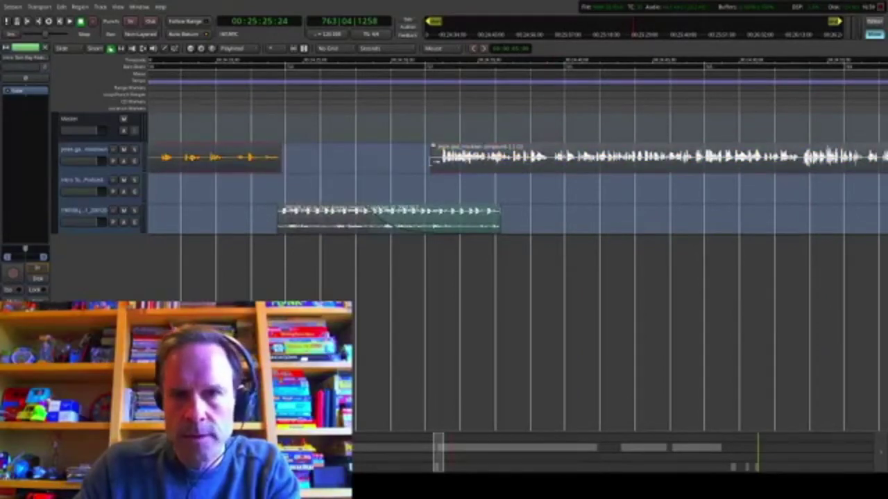
{"action": "left_click_drag", "start_coordinate": [434, 161], "coordinate": [416, 170]}
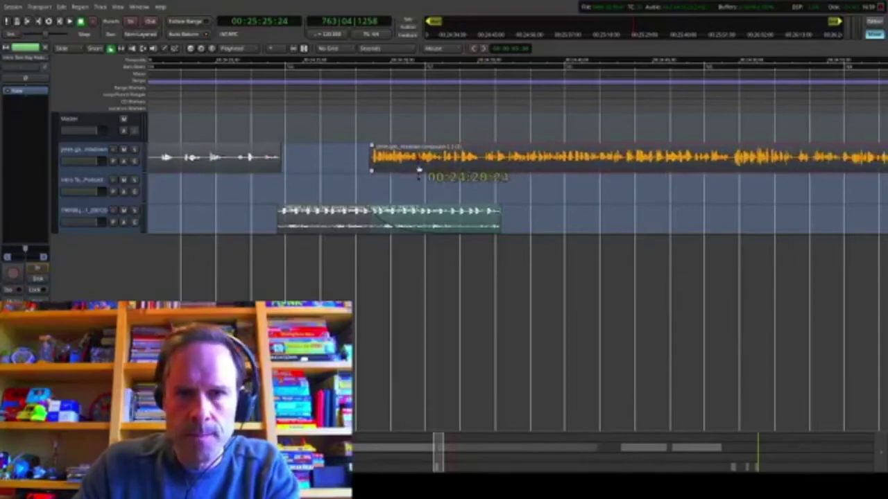
{"action": "left_click", "coordinate": [188, 109]}
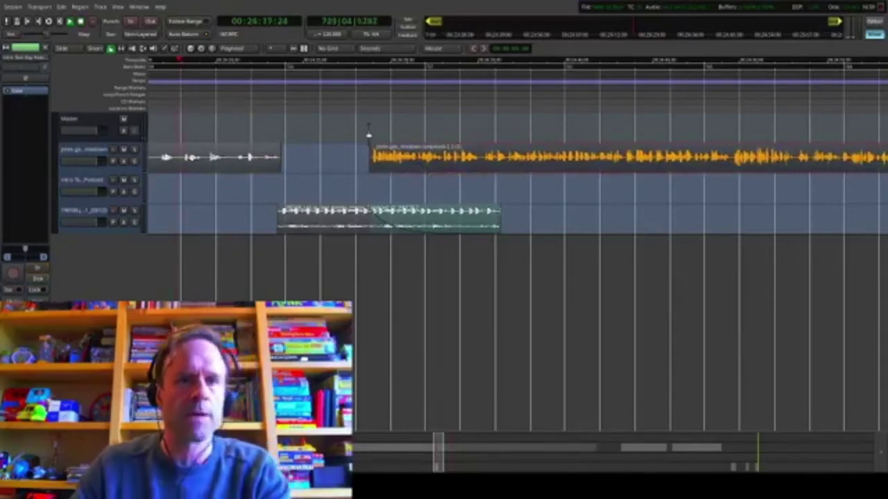
{"action": "key", "text": "space"}
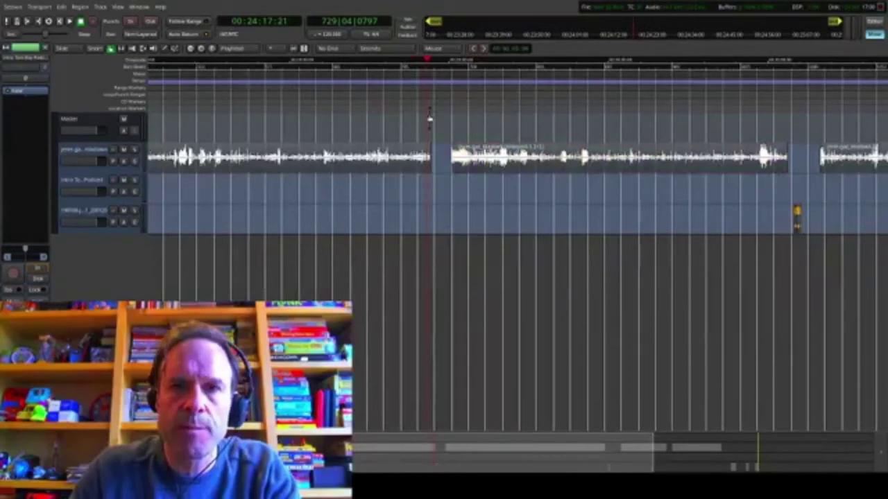
Step: Place the playhead at the end of the third mixdown region, before the gap leading to the compound region
{"action": "scroll", "coordinate": [429, 118], "scroll_direction": "up", "scroll_amount": 3}
{"action": "left_click", "coordinate": [398, 99]}
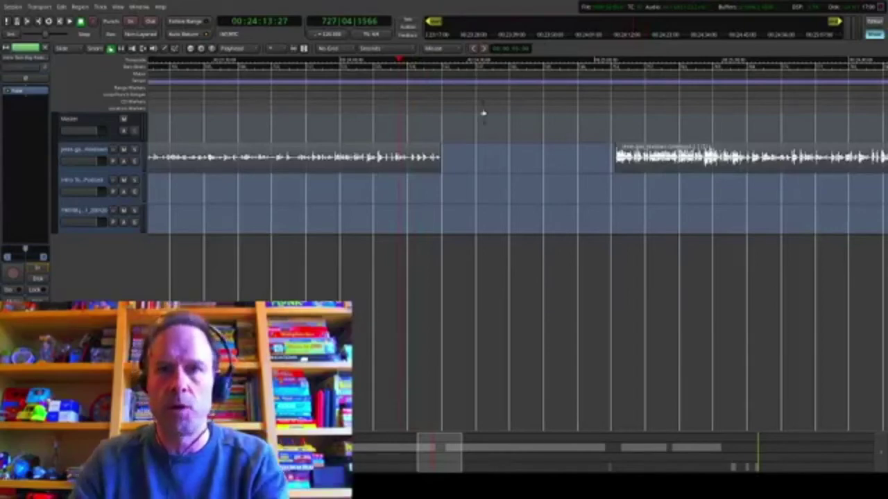
{"action": "left_click_drag", "start_coordinate": [417, 95], "coordinate": [457, 106]}
{"action": "scroll", "coordinate": [422, 149], "scroll_direction": "down", "scroll_amount": 4}
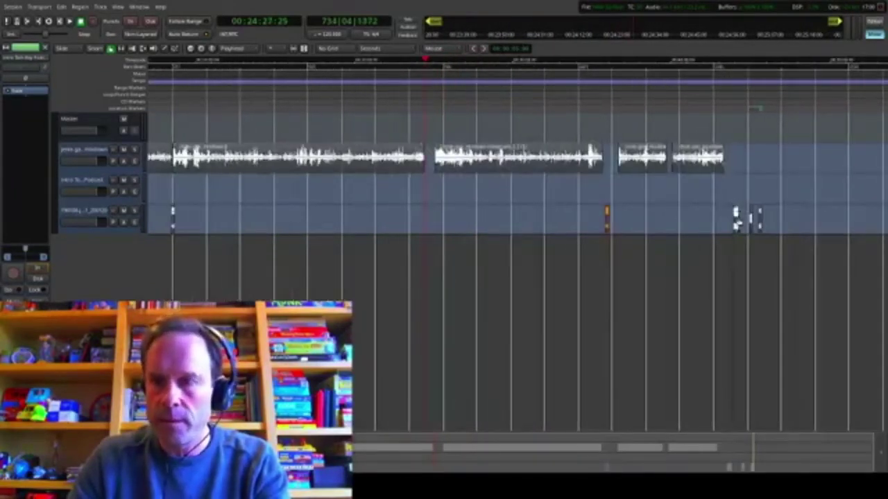
Step: Try a spare music clip near the end of the third mixdown region and return it to the spare clips past the last region
{"action": "mouse_move", "coordinate": [737, 220]}
{"action": "left_mouse_down"}
{"action": "mouse_move", "coordinate": [410, 222]}
{"action": "mouse_move", "coordinate": [417, 222]}
{"action": "left_mouse_up"}
{"action": "key", "text": "equal"}
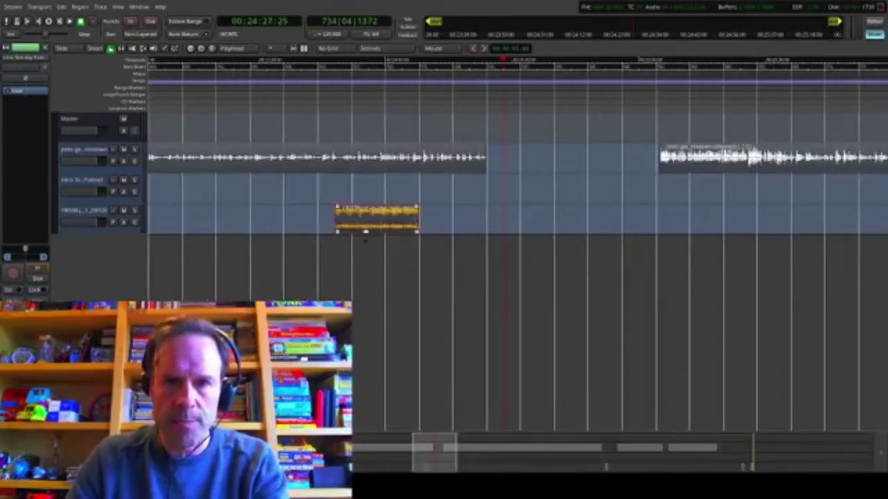
{"action": "left_click_drag", "start_coordinate": [360, 221], "coordinate": [411, 226]}
{"action": "key", "text": "minus"}
{"action": "key", "text": "minus"}
{"action": "key", "text": "minus"}
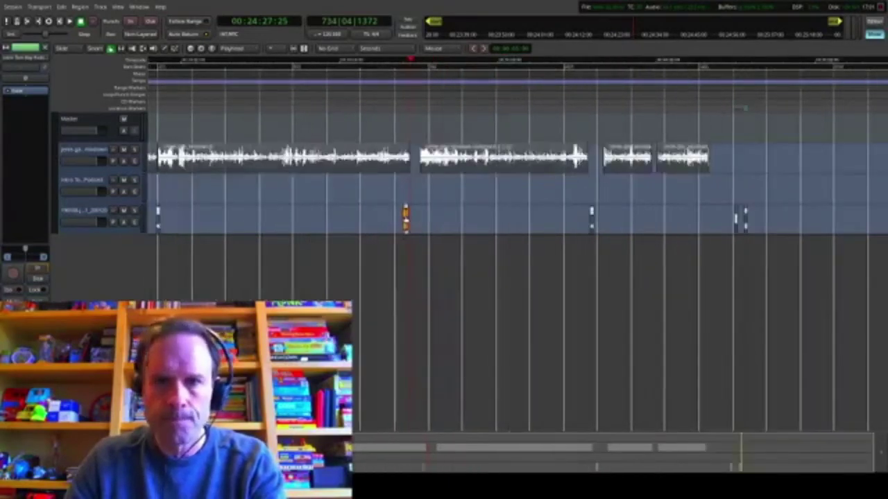
{"action": "left_click_drag", "start_coordinate": [406, 220], "coordinate": [767, 226]}
Step: Move the other spare music clip from past the last region to overlap the final part of the third mixdown region
{"action": "key", "text": "equal"}
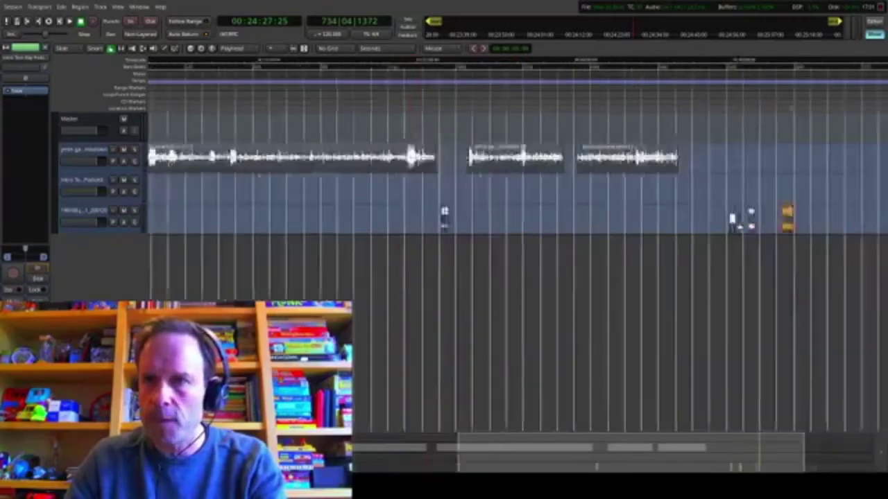
{"action": "key", "text": "equal"}
{"action": "key", "text": "minus"}
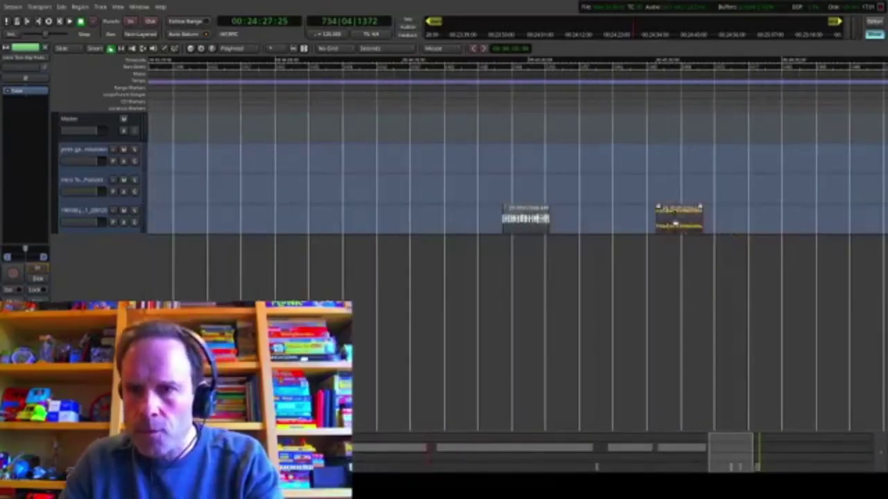
{"action": "key", "text": "minus"}
{"action": "left_click_drag", "start_coordinate": [675, 221], "coordinate": [221, 222]}
{"action": "scroll", "coordinate": [243, 222], "scroll_direction": "left", "scroll_amount": 3}
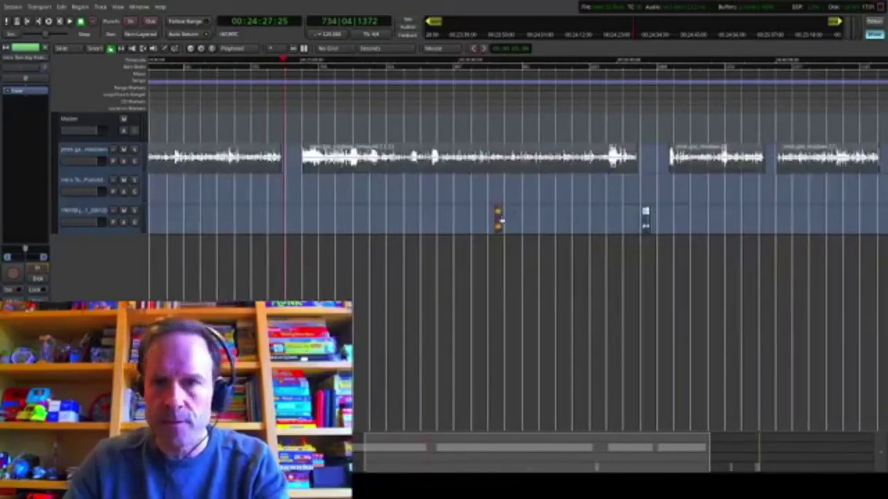
{"action": "left_click_drag", "start_coordinate": [497, 221], "coordinate": [274, 220]}
{"action": "key", "text": "equal"}
{"action": "key", "text": "equal"}
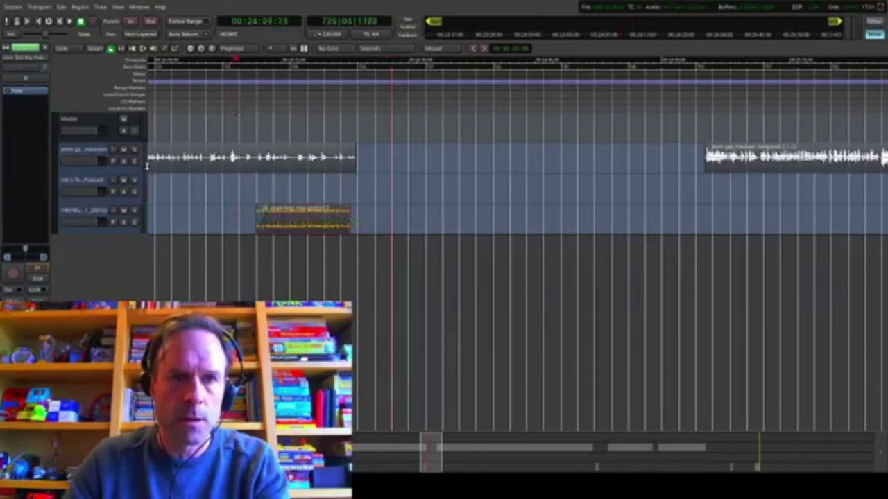
Step: Try duplicating the music clip directly after itself during playback from just before it, and delete the copy
{"action": "key", "text": "space"}
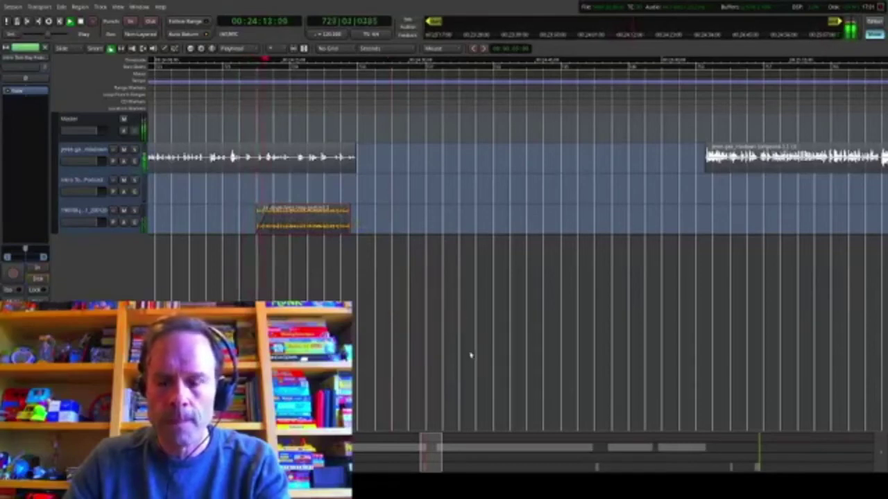
{"action": "key", "text": "alt+d"}
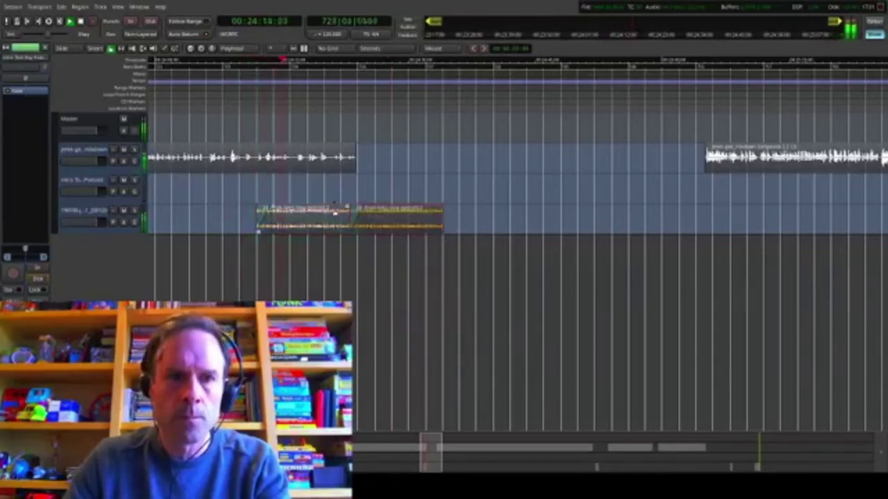
{"action": "key", "text": "space"}
{"action": "left_click", "coordinate": [415, 219]}
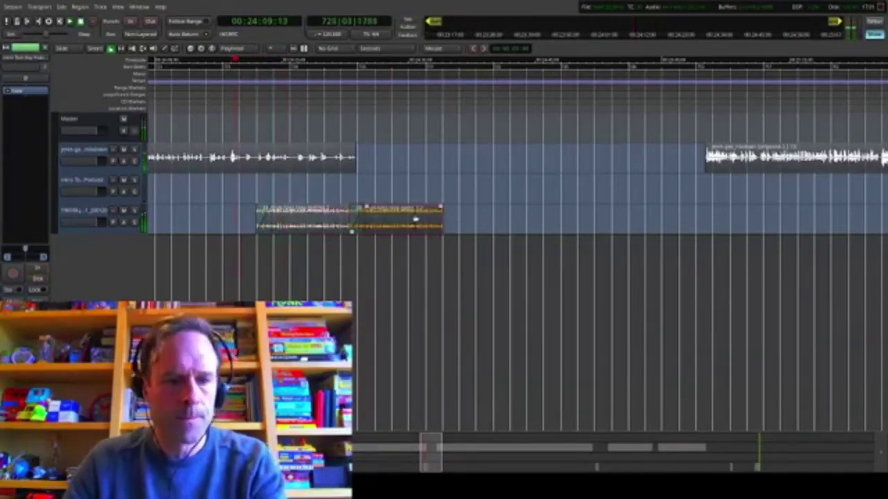
{"action": "key", "text": "Delete"}
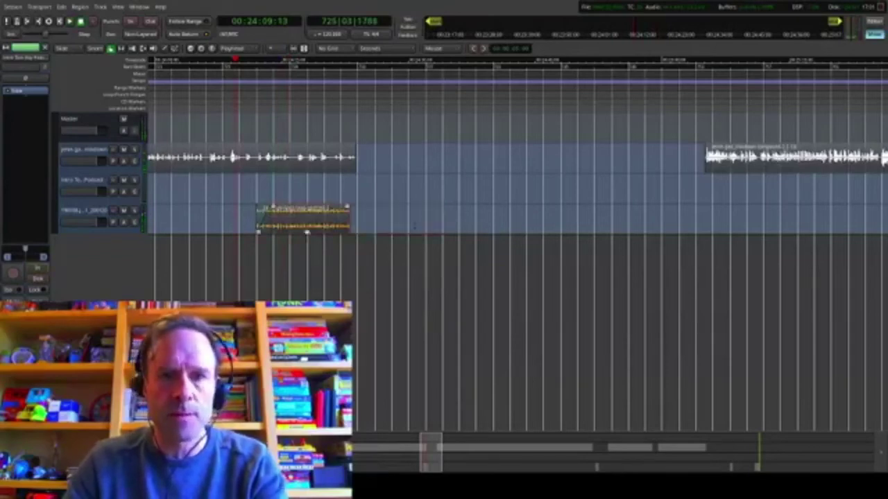
Step: Lower the gain line of the music clip under the third region's end and play the overlap
{"action": "left_click", "coordinate": [175, 50]}
{"action": "left_click_drag", "start_coordinate": [305, 206], "coordinate": [315, 219]}
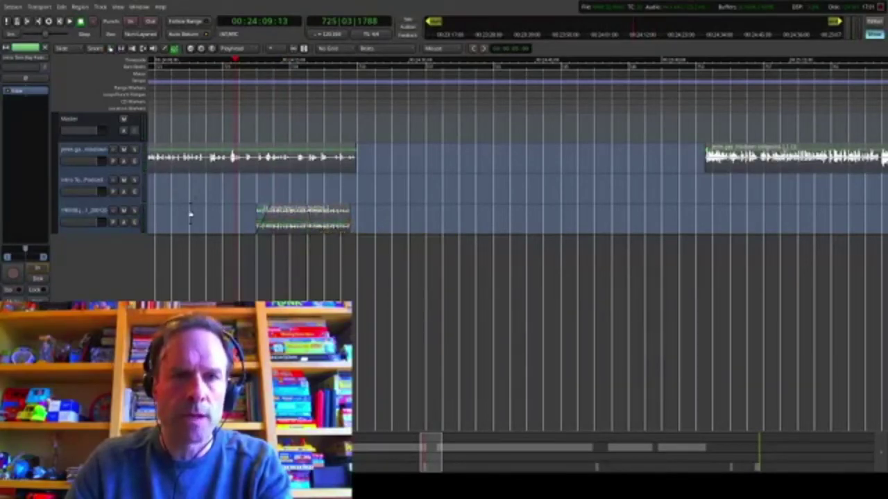
{"action": "key", "text": "space"}
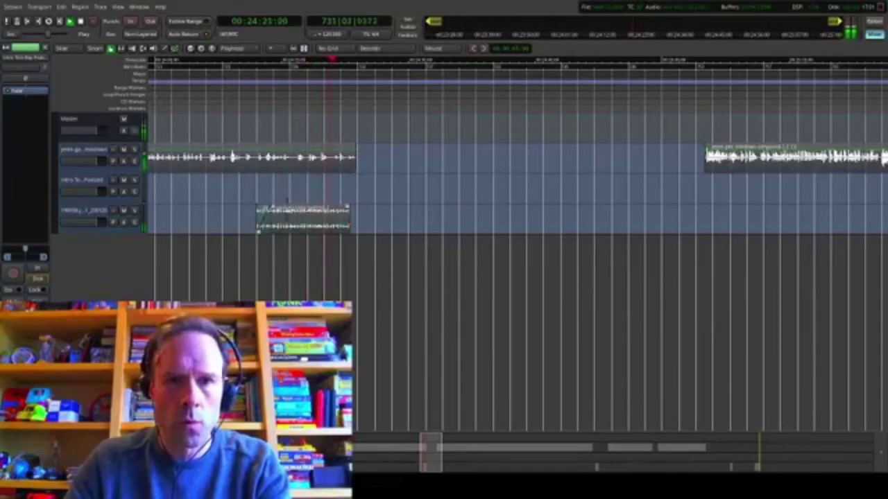
Step: Duplicate the lowered music clip directly after itself and add a fade-out to the end of the copy
{"action": "left_click", "coordinate": [287, 213]}
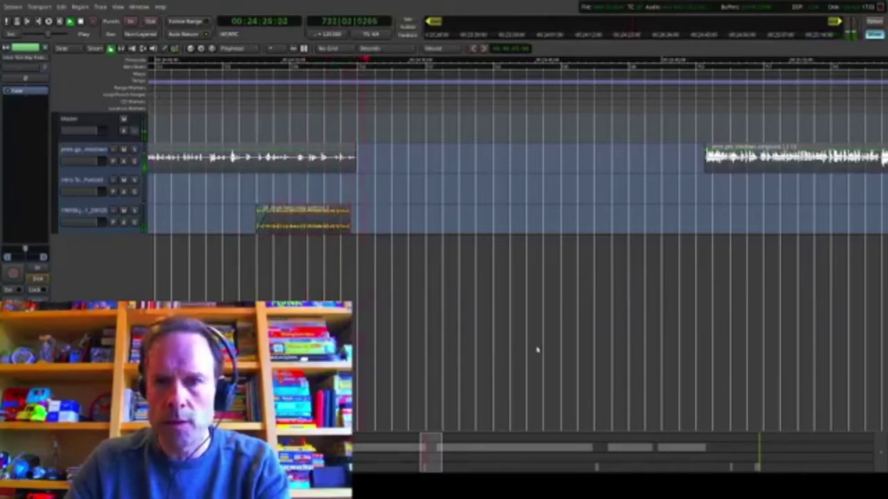
{"action": "key", "text": "alt+d"}
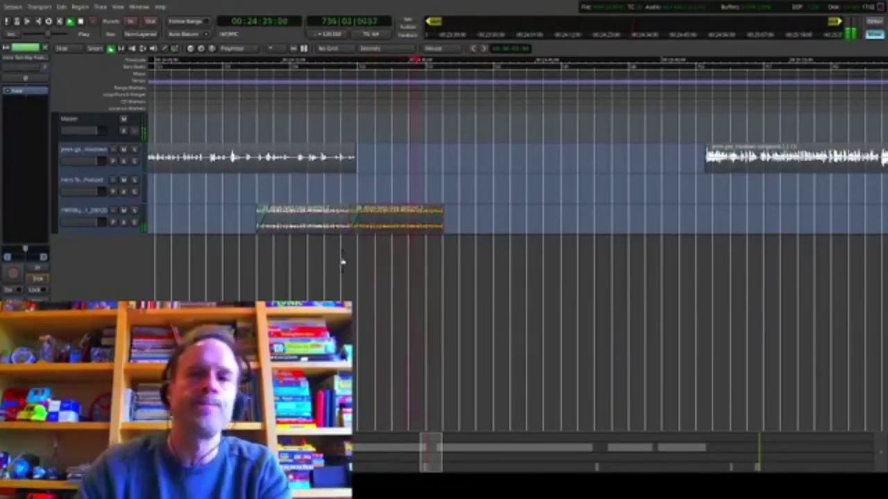
{"action": "key", "text": "space"}
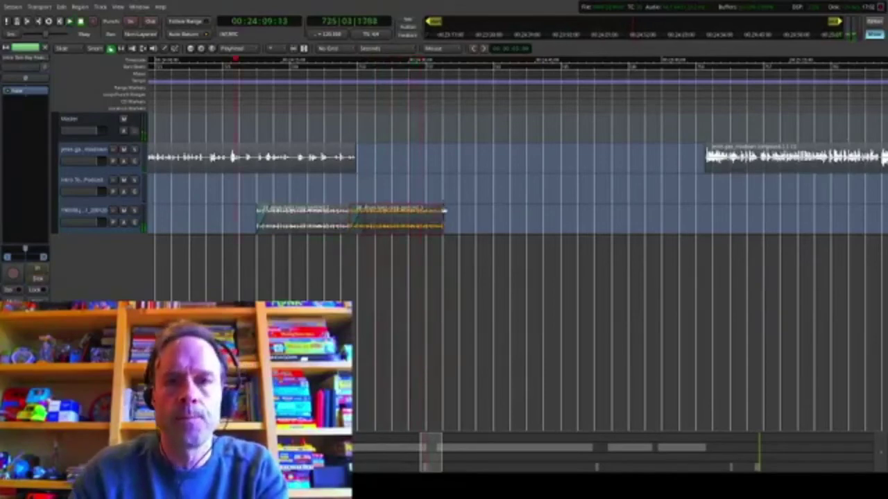
{"action": "left_click_drag", "start_coordinate": [431, 219], "coordinate": [416, 221]}
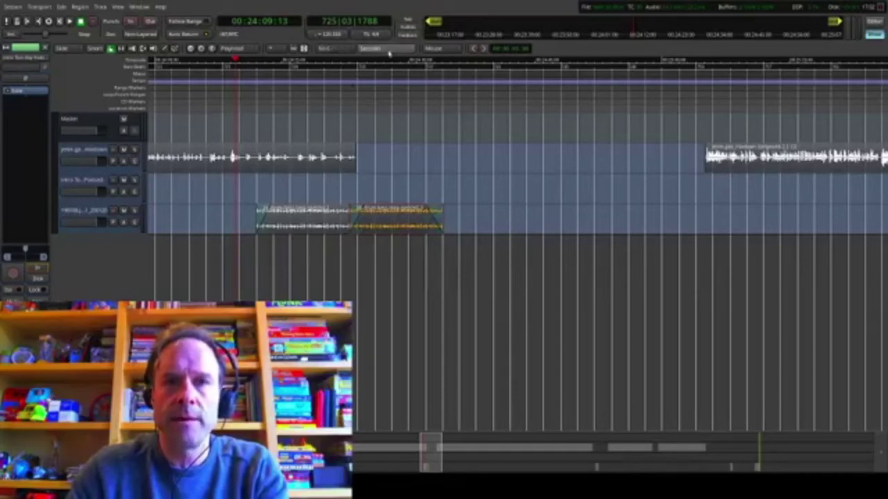
Step: Turn on grid snapping in seconds and add a location marker at 00:24:35:00, just after the faded music clip
{"action": "left_click_drag", "start_coordinate": [274, 95], "coordinate": [444, 111]}
{"action": "scroll", "coordinate": [434, 129], "scroll_direction": "up", "scroll_amount": 4}
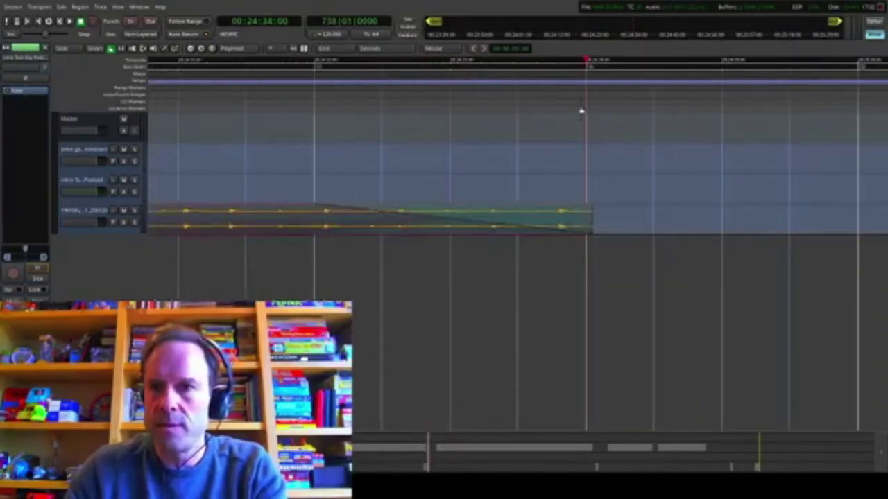
{"action": "left_click_drag", "start_coordinate": [587, 97], "coordinate": [678, 107]}
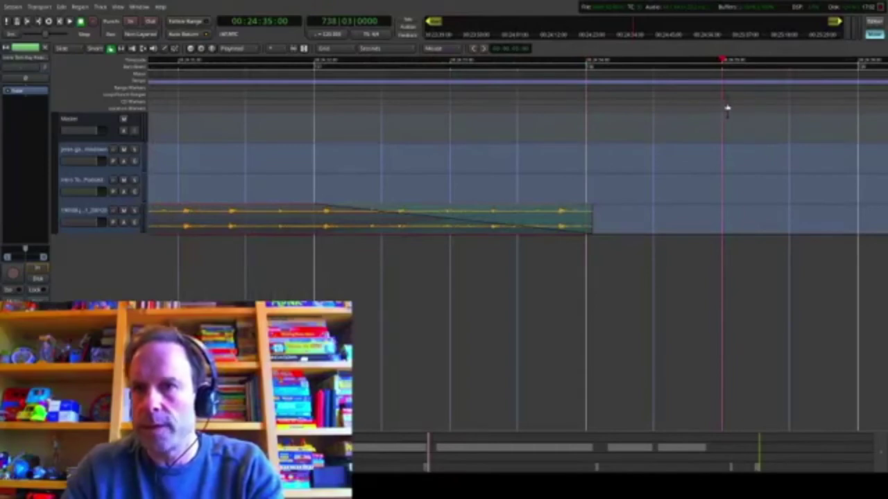
{"action": "key", "text": "Tab"}
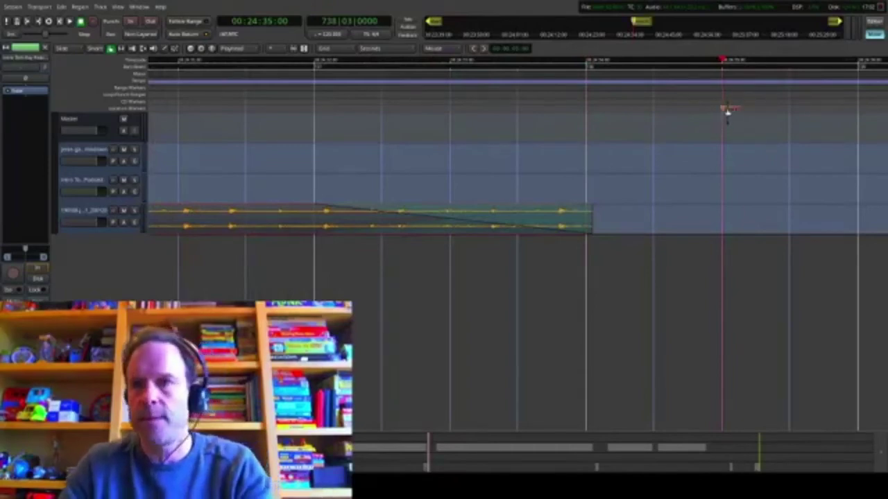
{"action": "left_click", "coordinate": [731, 111]}
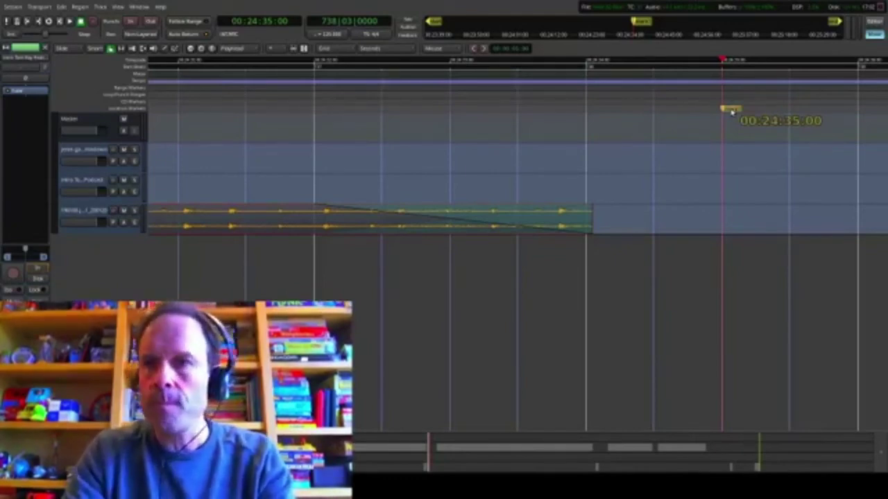
{"action": "left_click", "coordinate": [731, 111]}
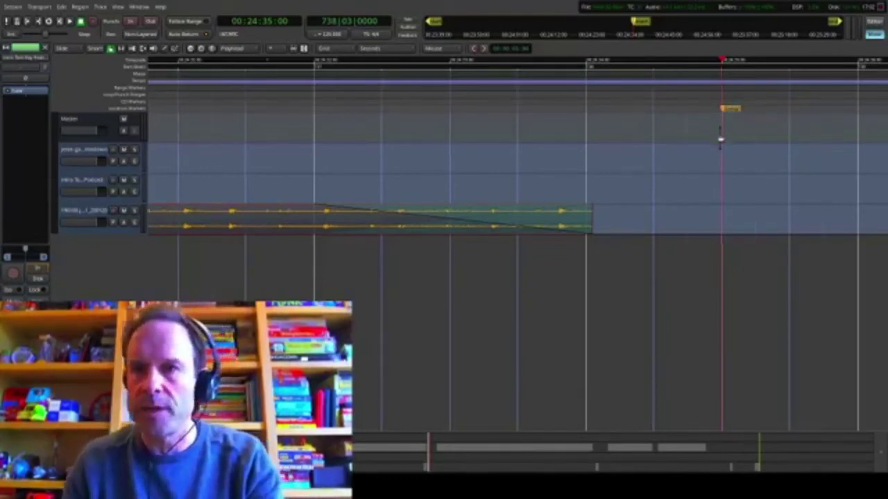
Step: Bring the short ending clip from the intro music at the session start to the marker at 00:24:35:00
{"action": "scroll", "coordinate": [720, 139], "scroll_direction": "down", "scroll_amount": 3}
{"action": "scroll", "coordinate": [721, 138], "scroll_direction": "right", "scroll_amount": 3}
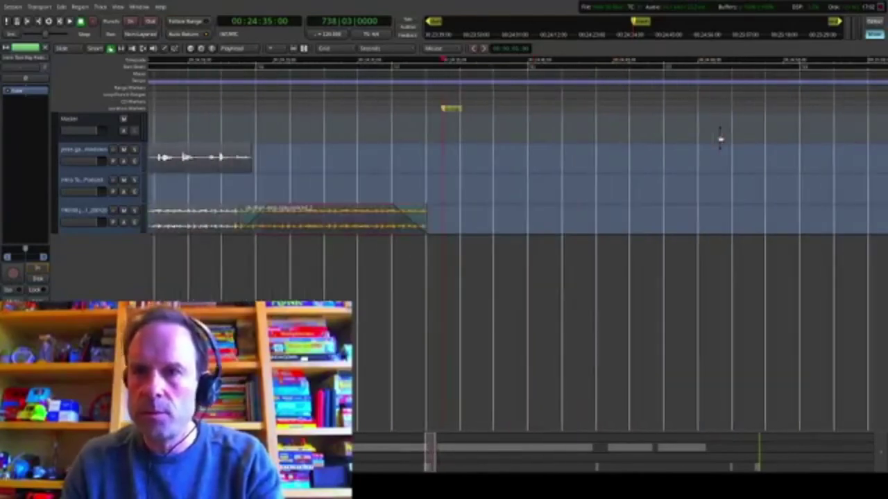
{"action": "scroll", "coordinate": [721, 138], "scroll_direction": "down", "scroll_amount": 2}
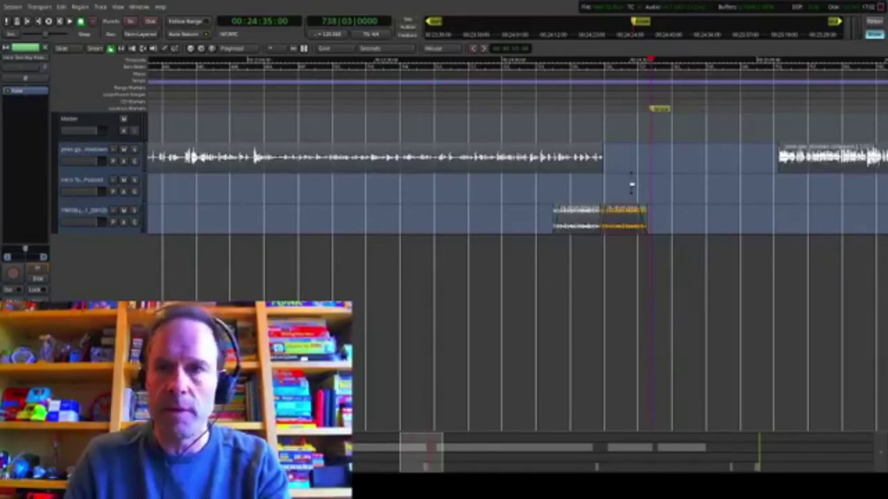
{"action": "scroll", "coordinate": [633, 184], "scroll_direction": "down", "scroll_amount": 1}
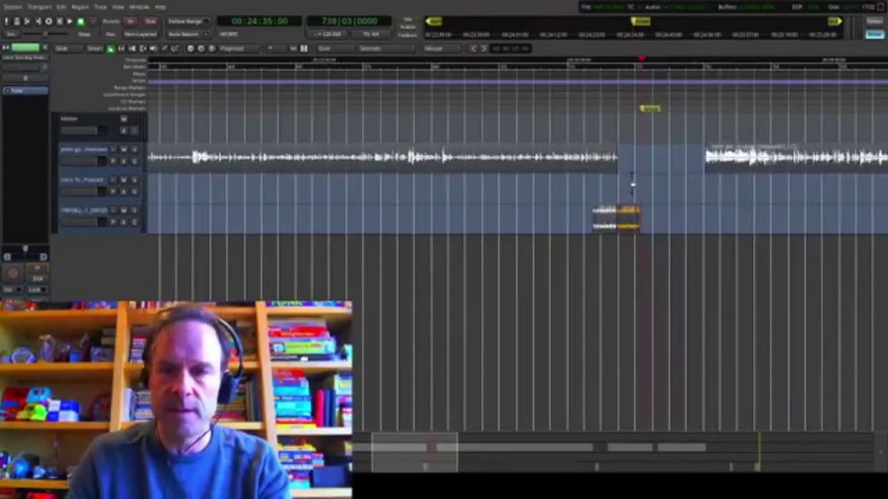
{"action": "left_click_drag", "start_coordinate": [409, 452], "coordinate": [102, 453]}
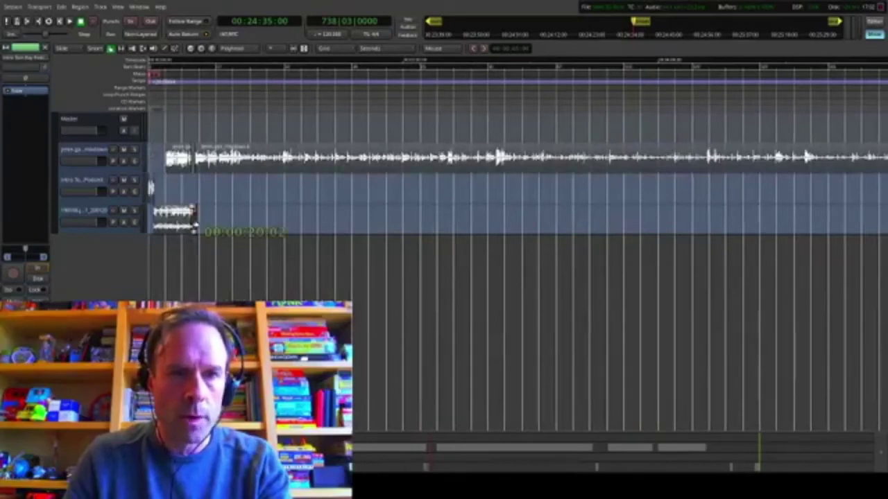
{"action": "left_click_drag", "start_coordinate": [195, 226], "coordinate": [751, 220]}
{"action": "scroll", "coordinate": [704, 249], "scroll_direction": "down", "scroll_amount": 1}
{"action": "scroll", "coordinate": [704, 249], "scroll_direction": "up", "scroll_amount": 1}
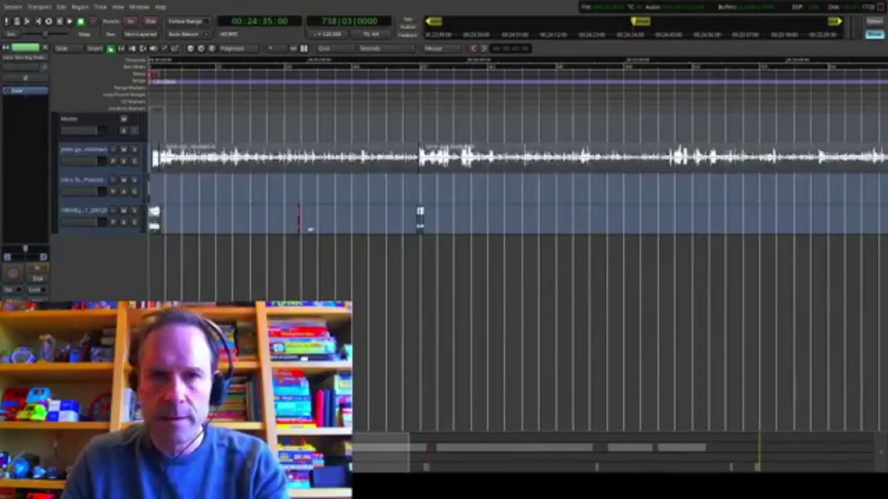
{"action": "left_click_drag", "start_coordinate": [298, 219], "coordinate": [715, 233]}
{"action": "scroll", "coordinate": [710, 232], "scroll_direction": "up", "scroll_amount": 4}
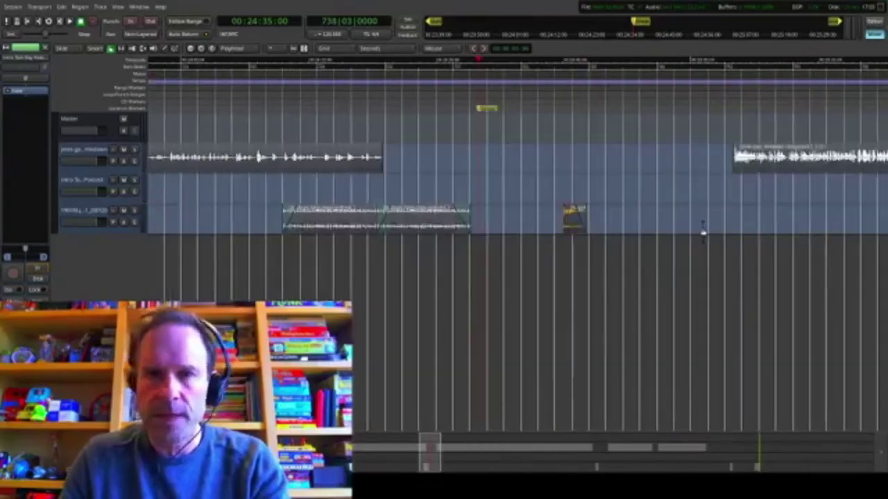
{"action": "left_click_drag", "start_coordinate": [574, 221], "coordinate": [491, 223]}
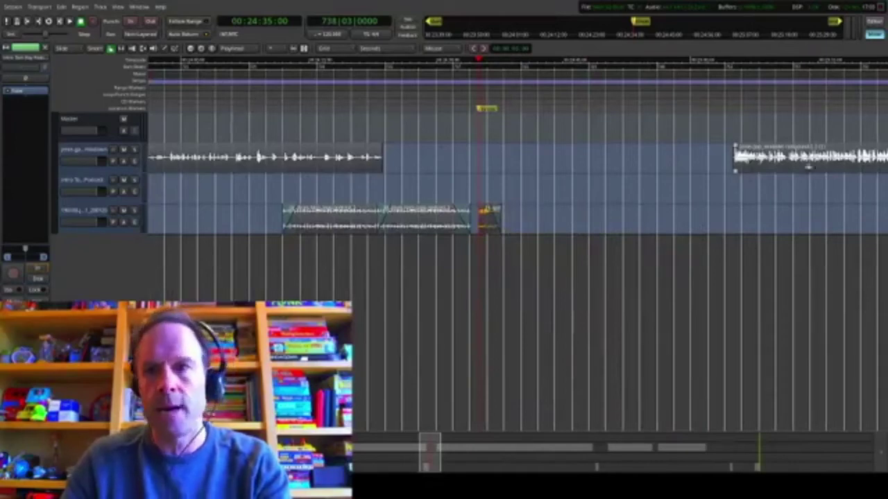
Step: Move the compound region earlier and, with grid snapping off, fine-place its start over the faded end of the short music clip
{"action": "left_click_drag", "start_coordinate": [778, 170], "coordinate": [543, 169]}
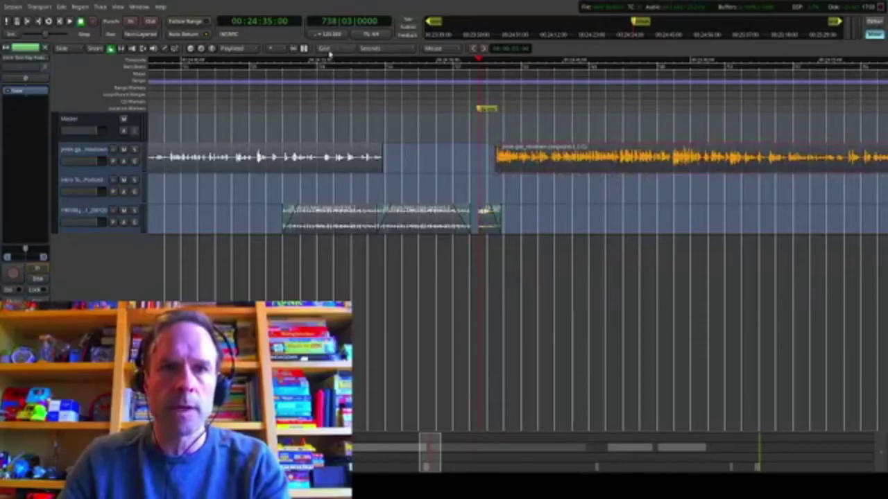
{"action": "scroll", "coordinate": [551, 179], "scroll_direction": "right", "scroll_amount": 3}
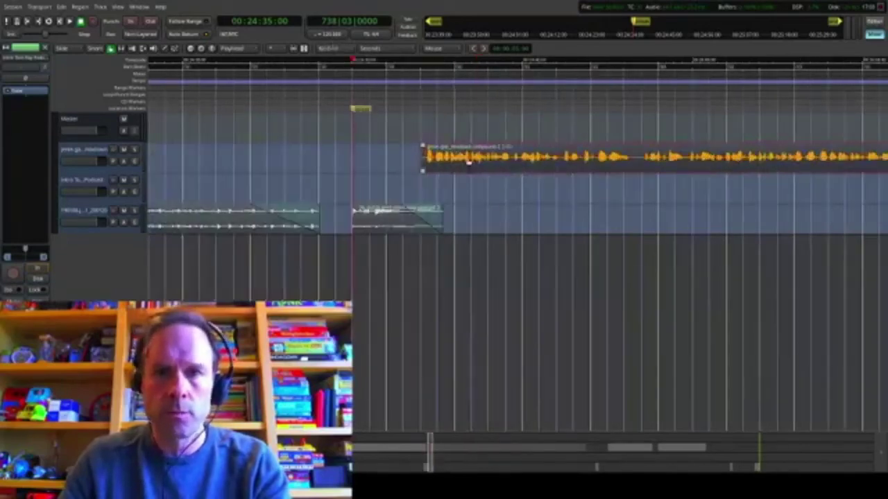
{"action": "mouse_move", "coordinate": [469, 161]}
{"action": "left_mouse_down"}
{"action": "mouse_move", "coordinate": [482, 168]}
{"action": "mouse_move", "coordinate": [473, 168]}
{"action": "left_mouse_up"}
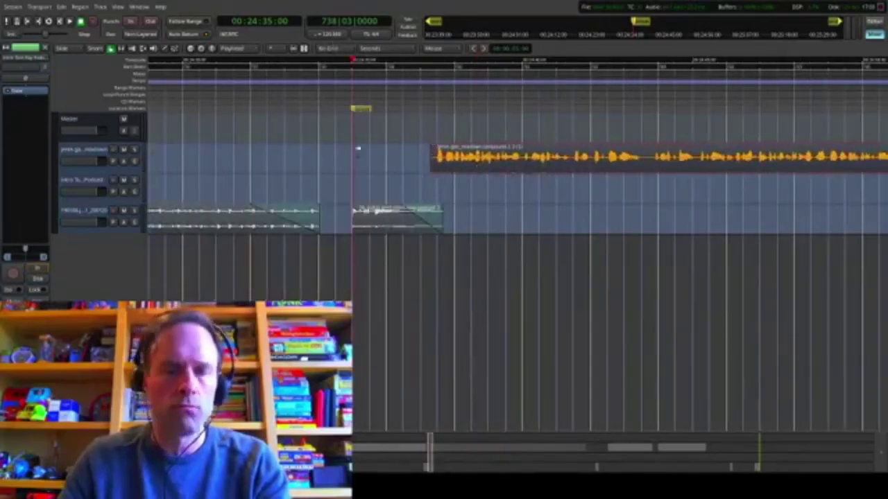
Step: Play the transition from before the music clips through the short ending clip into the compound region
{"action": "scroll", "coordinate": [261, 188], "scroll_direction": "down", "scroll_amount": 3}
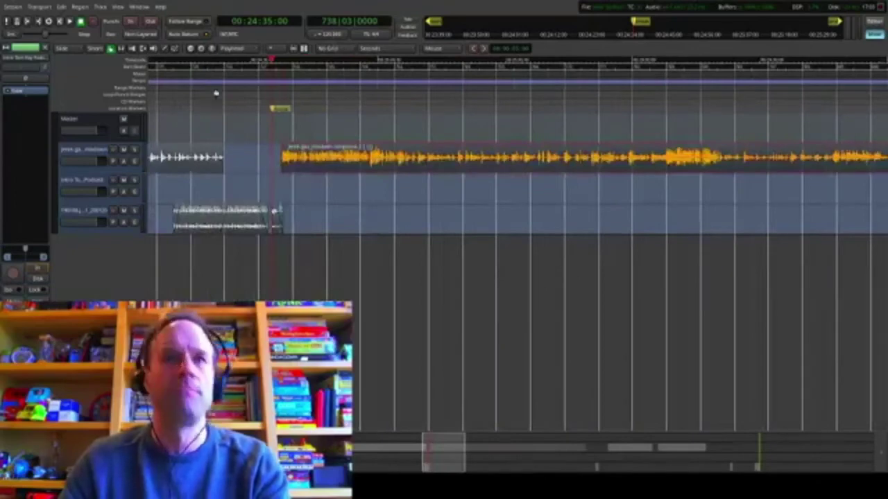
{"action": "left_click", "coordinate": [238, 219]}
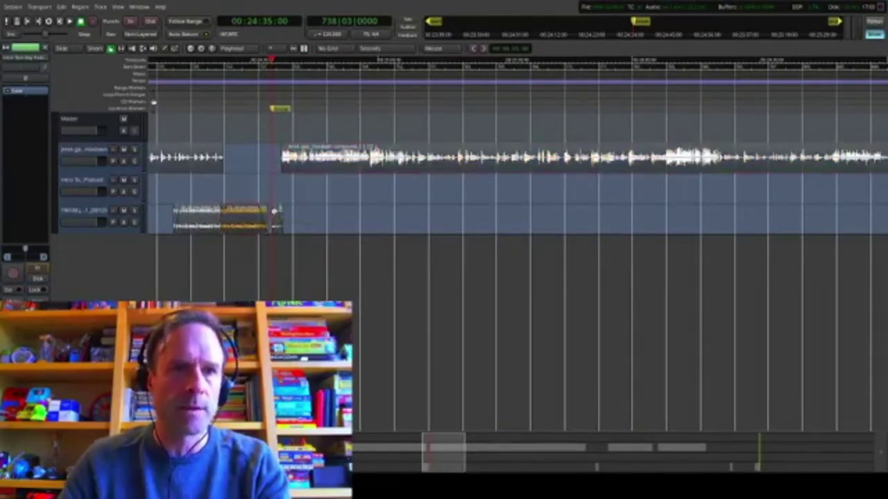
{"action": "key", "text": "Home"}
{"action": "key", "text": "space"}
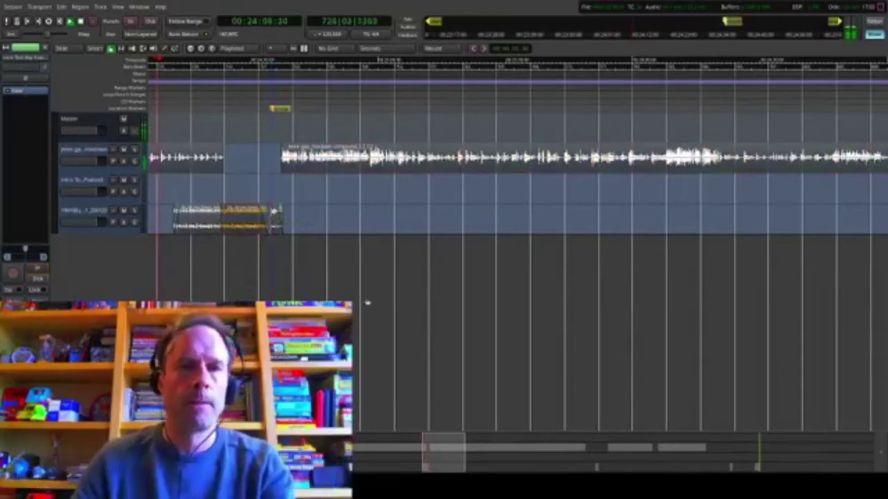
{"action": "scroll", "coordinate": [280, 267], "scroll_direction": "up", "scroll_amount": 2}
{"action": "key", "text": "minus"}
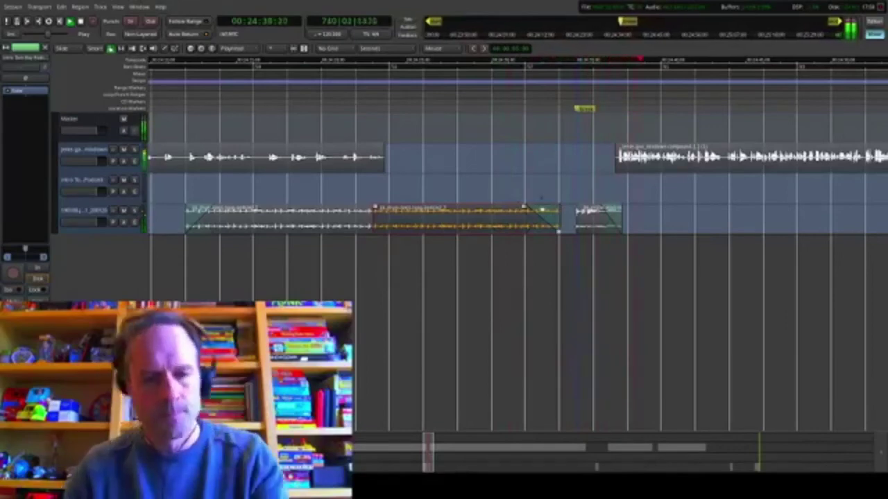
Step: Finish listening to the start of the compound region after the music transition and stop playback
{"action": "scroll", "coordinate": [559, 198], "scroll_direction": "down", "scroll_amount": 3}
{"action": "scroll", "coordinate": [560, 206], "scroll_direction": "right", "scroll_amount": 2}
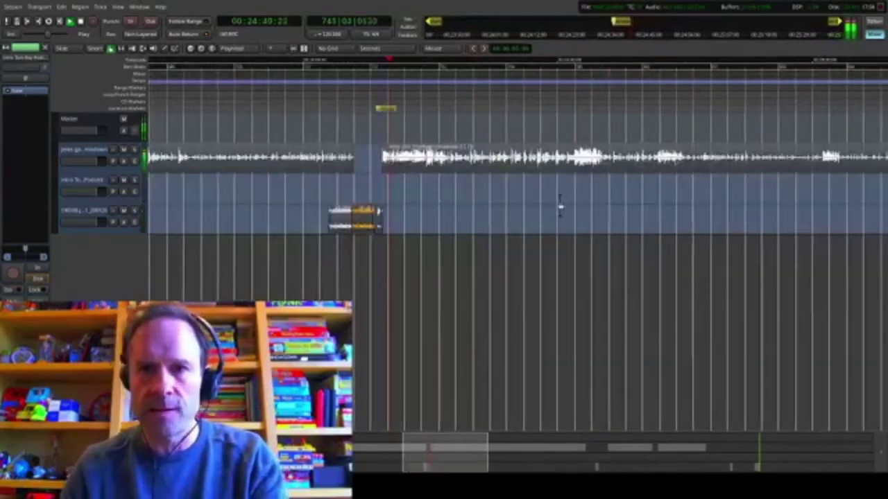
{"action": "key", "text": "space"}
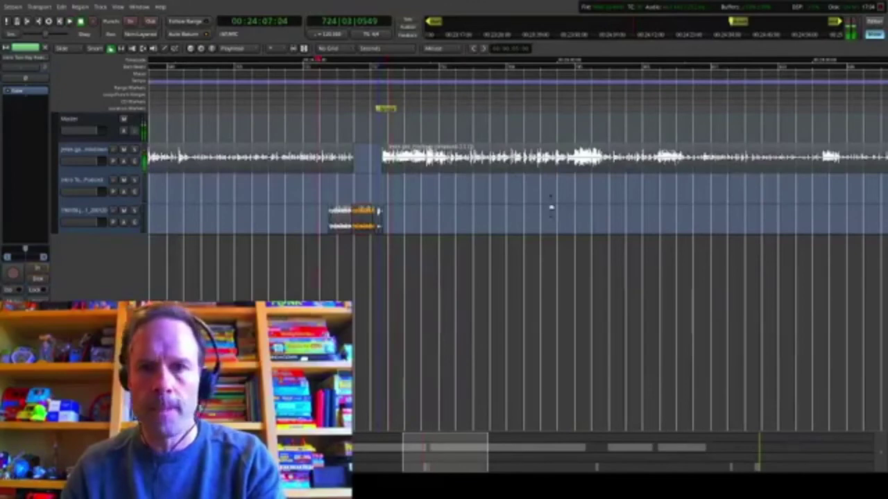
Step: Extend the end of the closing music clip after the last mixdown segment, then listen through it and stop playback
{"action": "scroll", "coordinate": [551, 208], "scroll_direction": "down", "scroll_amount": 2}
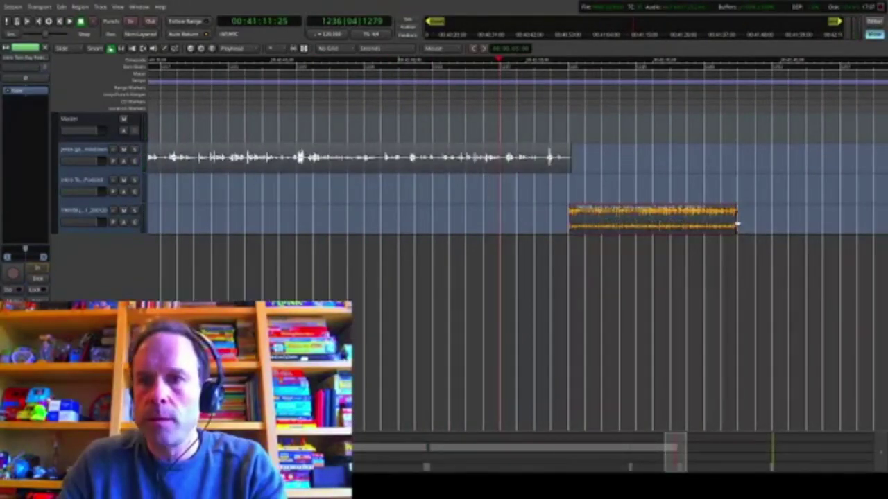
{"action": "left_click_drag", "start_coordinate": [730, 219], "coordinate": [779, 220]}
{"action": "key", "text": "space"}
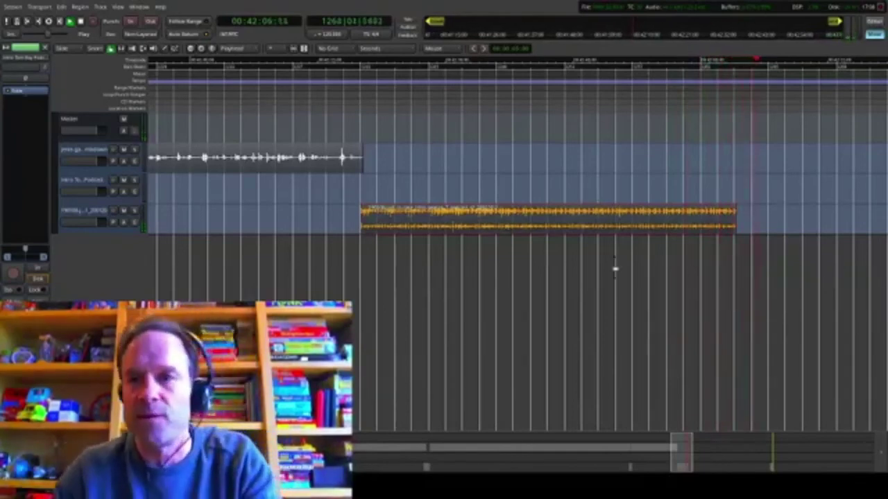
{"action": "scroll", "coordinate": [613, 267], "scroll_direction": "down", "scroll_amount": 2}
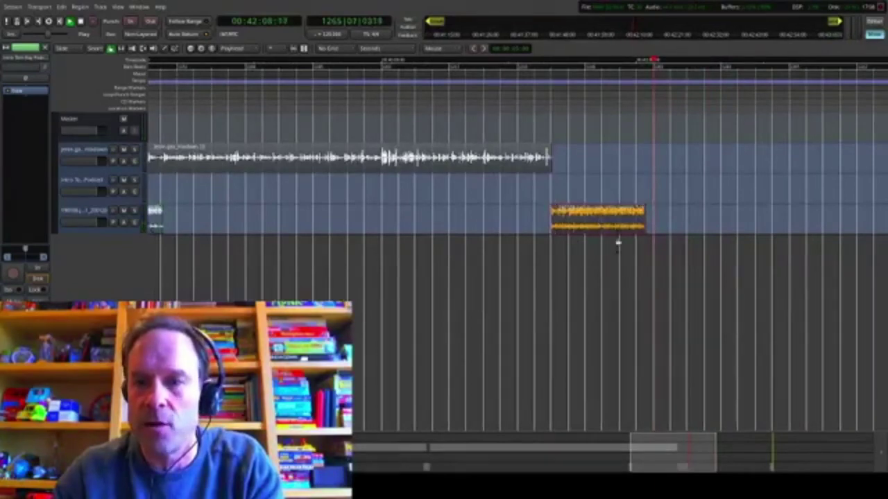
{"action": "key", "text": "space"}
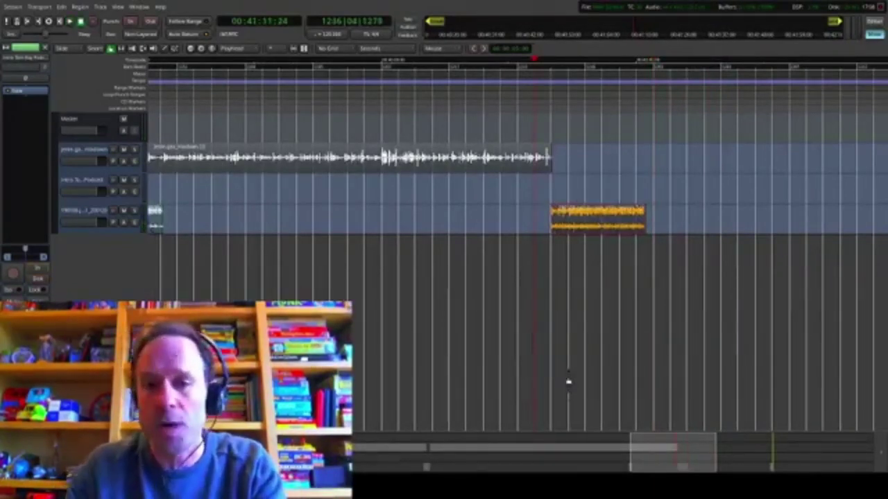
Step: Turn grid snapping back on and review the joined segments and music transitions from the session start to the closing clip
{"action": "left_click", "coordinate": [213, 49]}
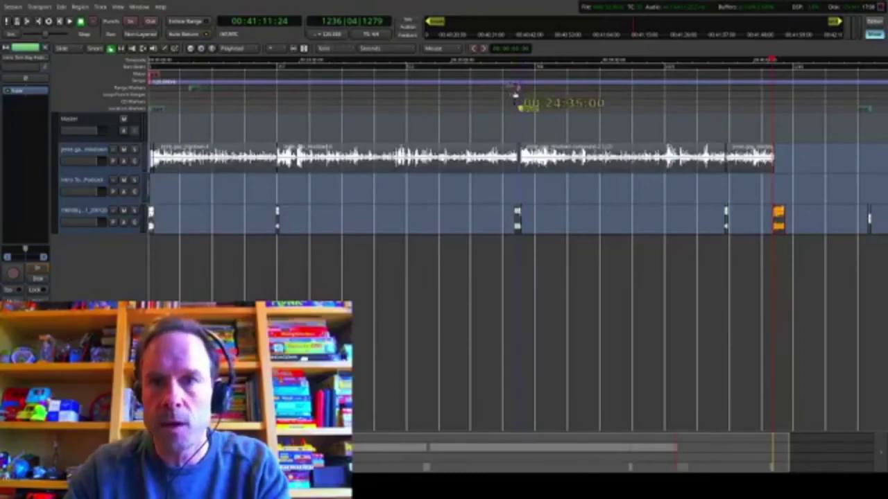
{"action": "scroll", "coordinate": [520, 104], "scroll_direction": "up", "scroll_amount": 2}
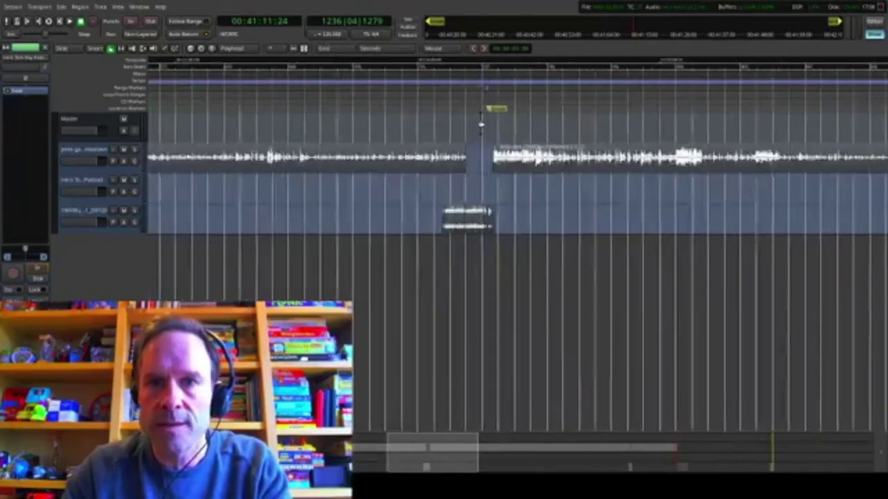
{"action": "scroll", "coordinate": [480, 124], "scroll_direction": "up", "scroll_amount": 3}
{"action": "scroll", "coordinate": [481, 124], "scroll_direction": "down", "scroll_amount": 3}
{"action": "scroll", "coordinate": [474, 121], "scroll_direction": "left", "scroll_amount": 3}
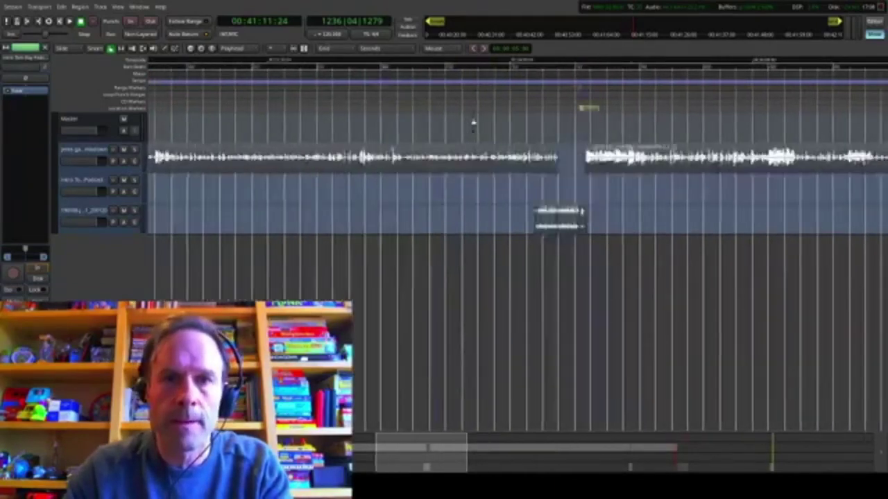
{"action": "left_click_drag", "start_coordinate": [389, 448], "coordinate": [167, 449]}
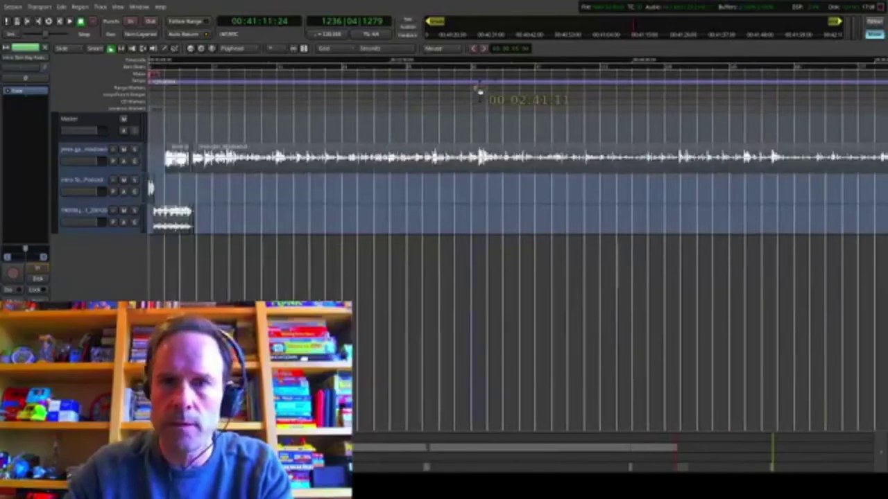
{"action": "scroll", "coordinate": [464, 137], "scroll_direction": "down", "scroll_amount": 3}
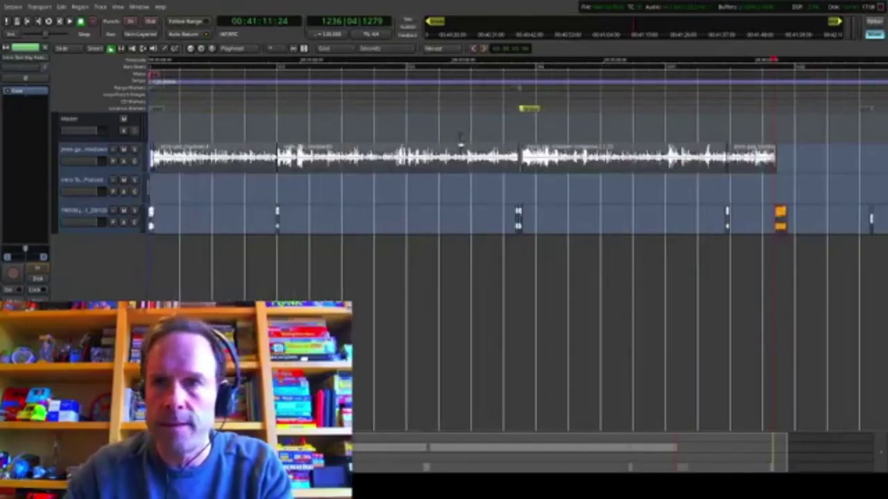